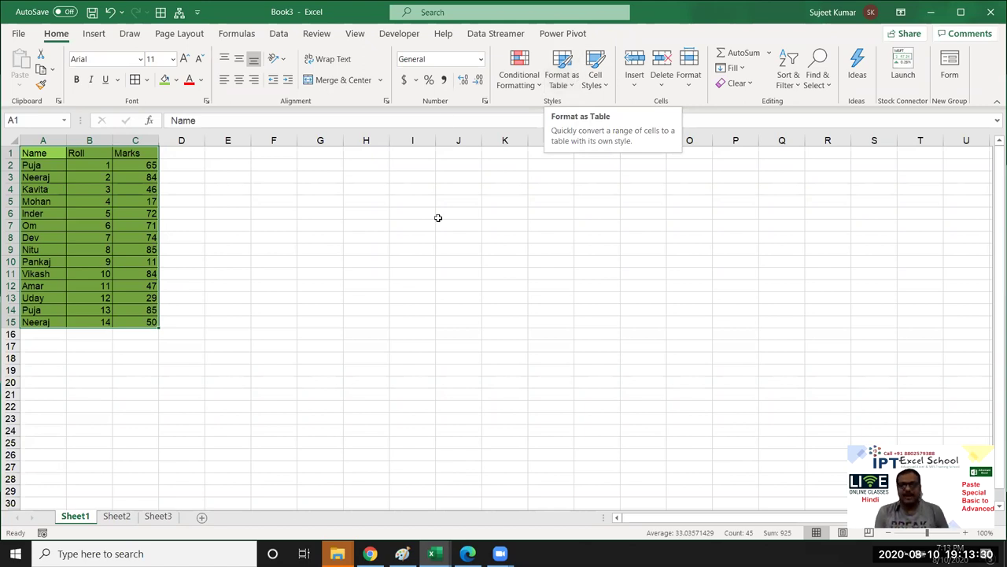
Copy the Name, Roll, Marks table, paste it at J1, then undo that paste.
{"action": "key", "text": "ctrl+c"}
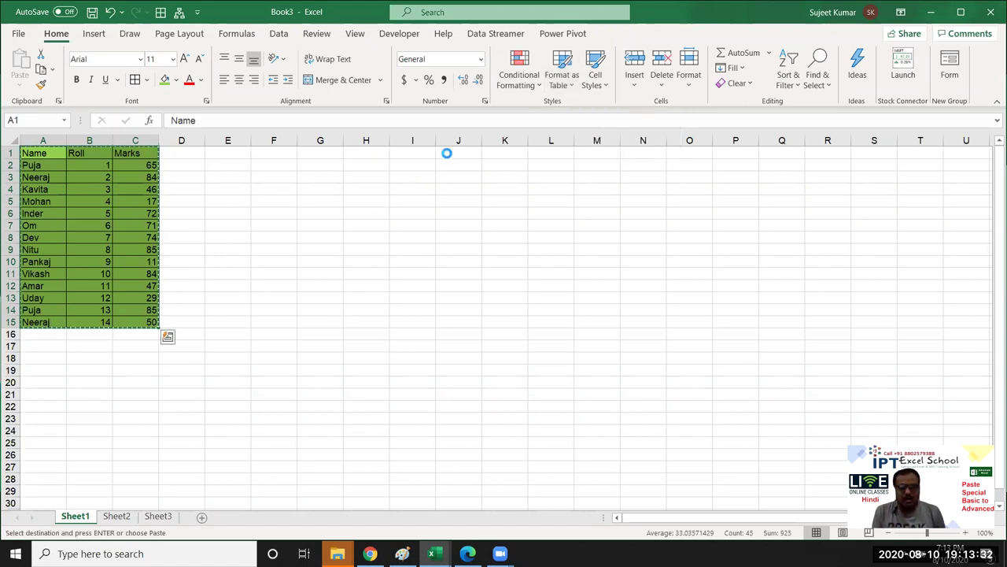
{"action": "left_click", "coordinate": [460, 155]}
{"action": "key", "text": "ctrl+v"}
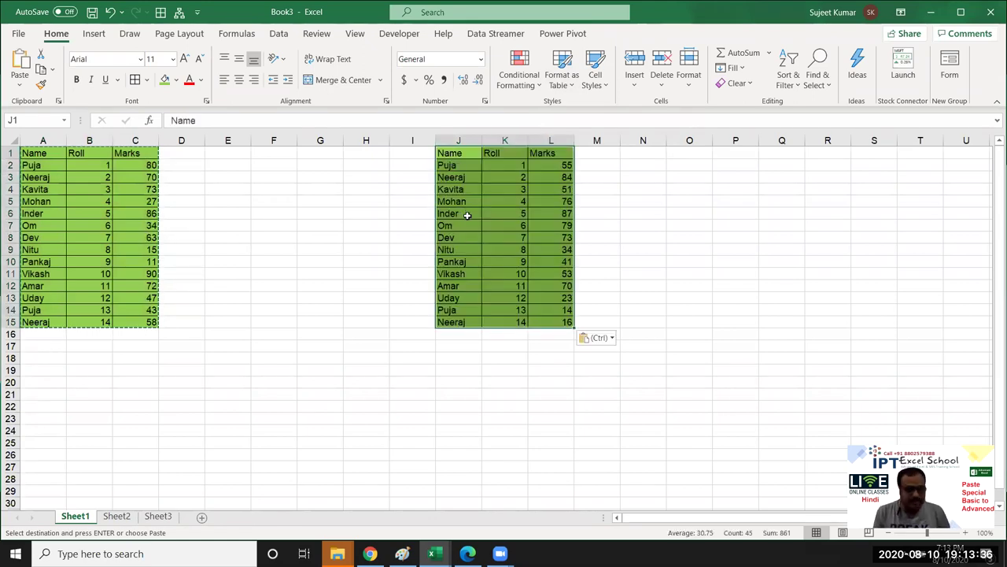
{"action": "key", "text": "ctrl+z"}
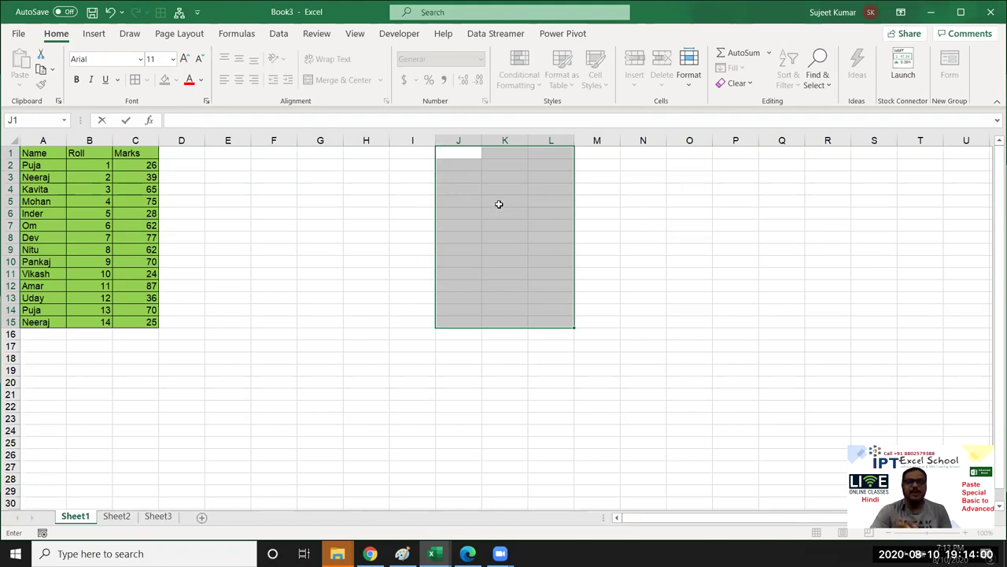
Reselect the whole table A1:C15 and copy it.
{"action": "key", "text": "Escape"}
{"action": "left_click", "coordinate": [330, 178]}
{"action": "left_click_drag", "start_coordinate": [36, 154], "coordinate": [141, 321]}
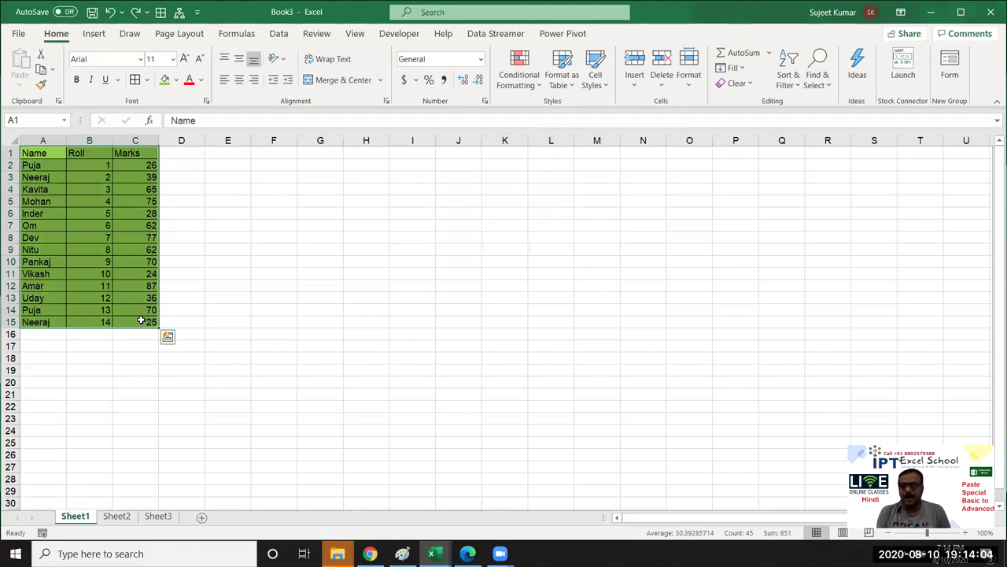
{"action": "key", "text": "ctrl+c"}
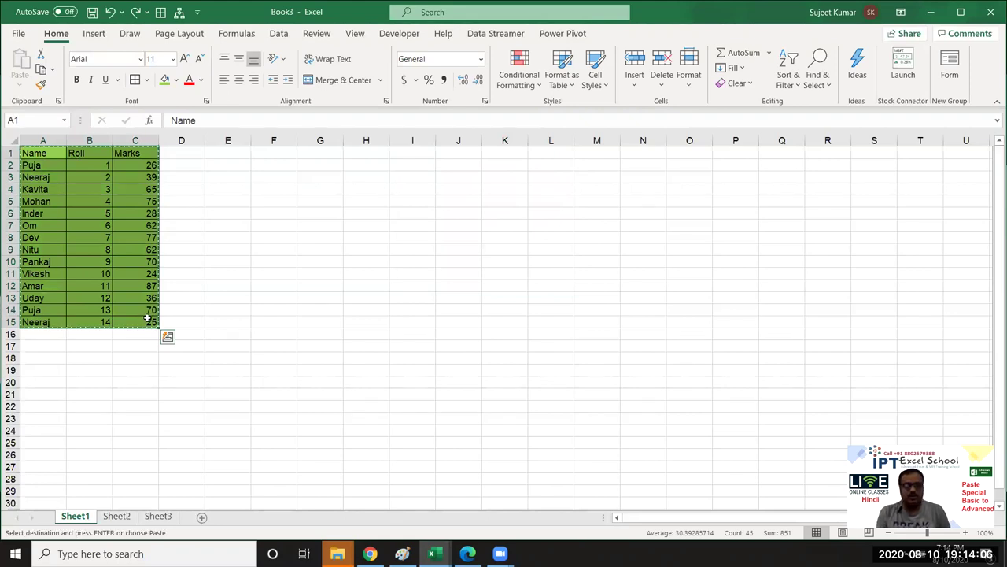
Paste only the formulas into I1 without the green fill, then check C2's random formula.
{"action": "left_click", "coordinate": [411, 156]}
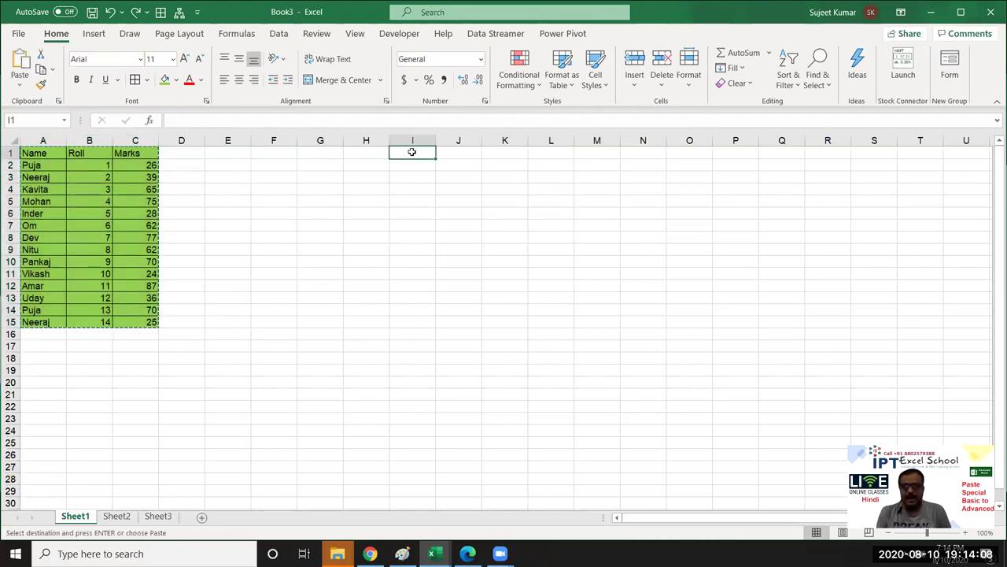
{"action": "right_click", "coordinate": [414, 150]}
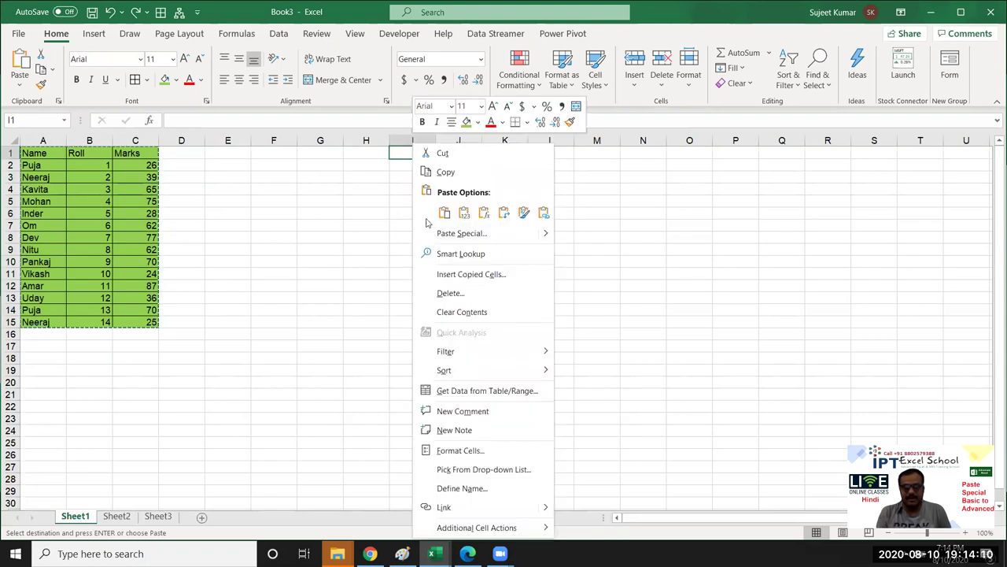
{"action": "left_click", "coordinate": [445, 235]}
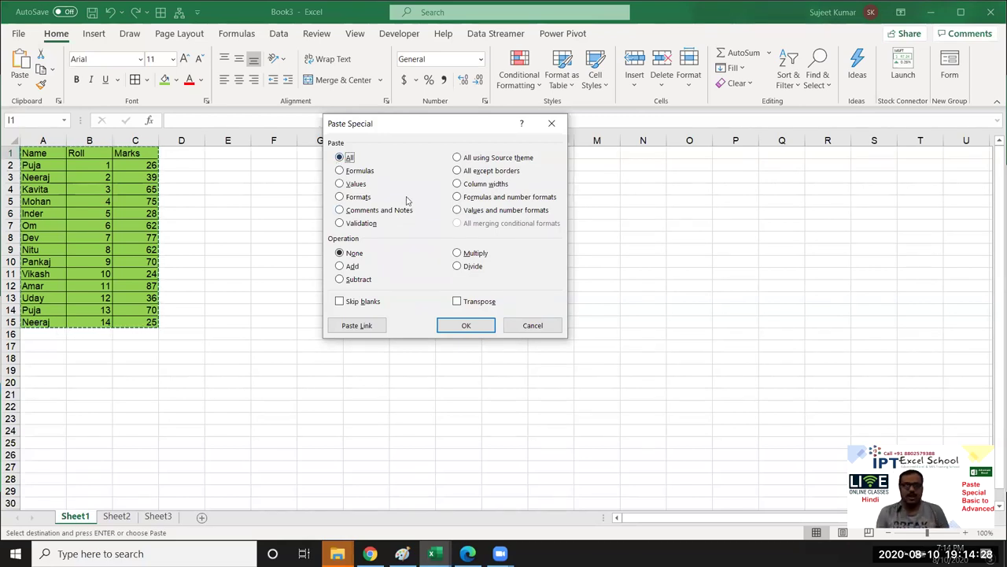
{"action": "left_click", "coordinate": [339, 170]}
{"action": "left_click_drag", "start_coordinate": [378, 123], "coordinate": [570, 126]}
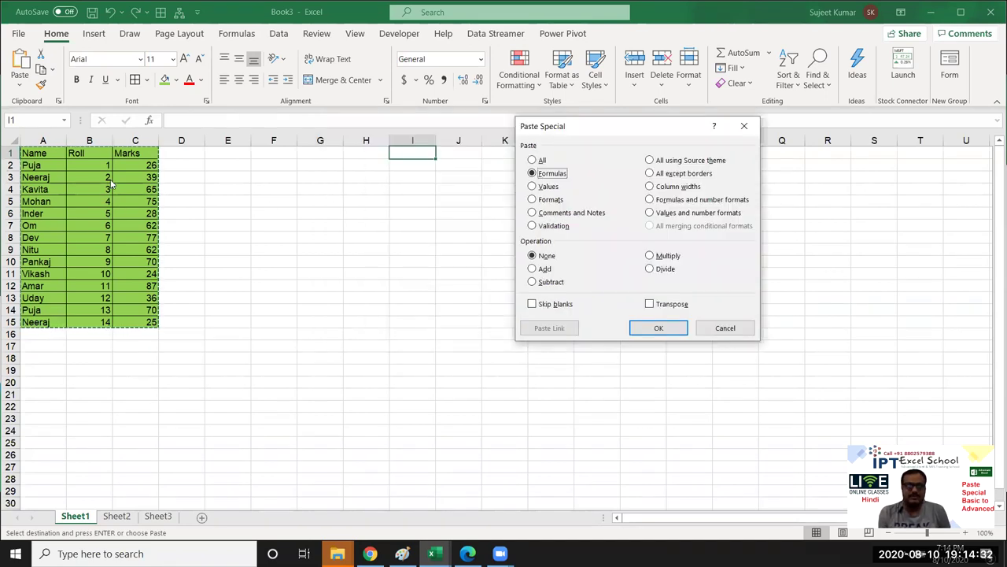
{"action": "left_click", "coordinate": [659, 328]}
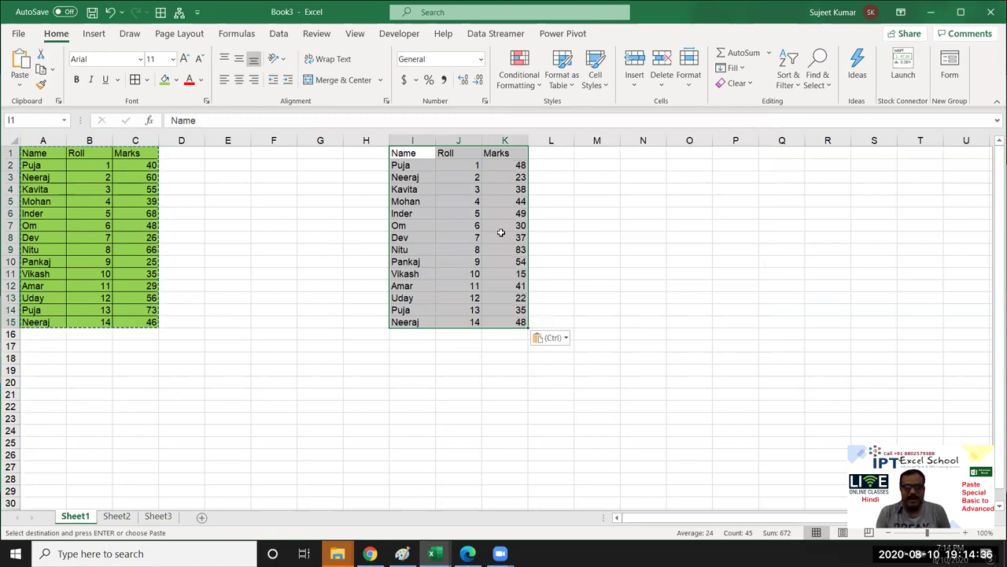
{"action": "left_click", "coordinate": [136, 167]}
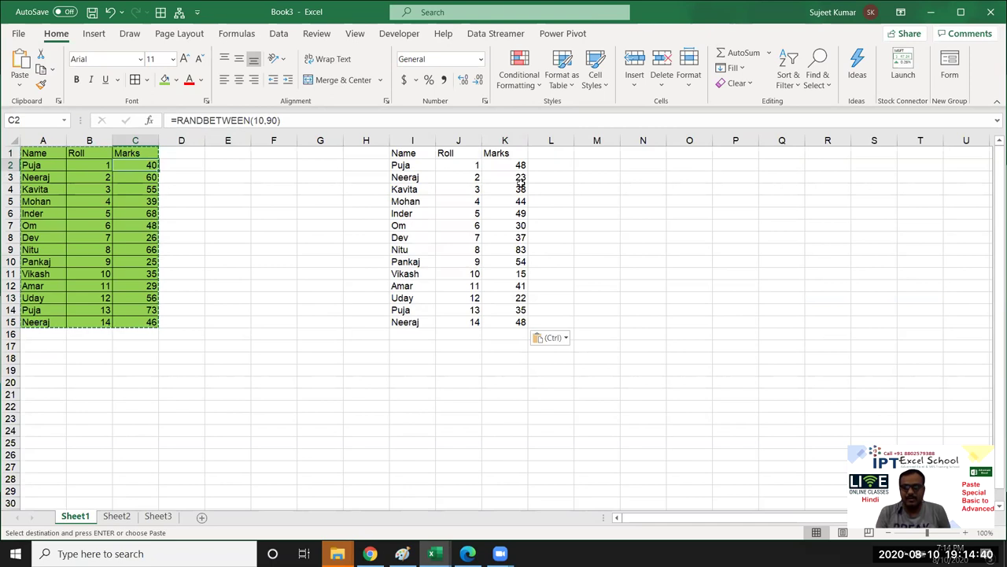
Inspect the pasted mark in K4, the pasted rows and I1, and the Name header in A1.
{"action": "left_click", "coordinate": [520, 187]}
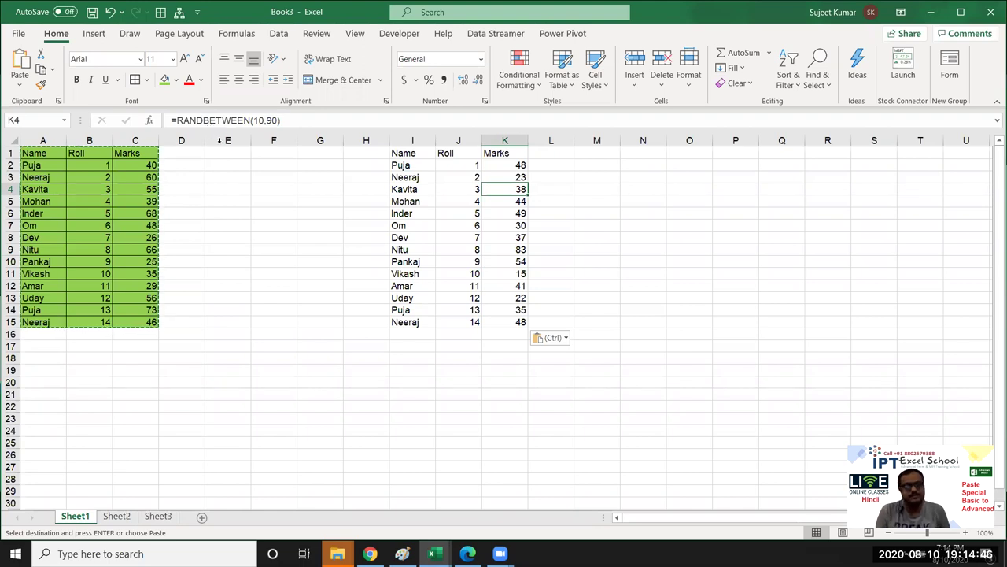
{"action": "mouse_move", "coordinate": [417, 156]}
{"action": "left_mouse_down"}
{"action": "mouse_move", "coordinate": [501, 248]}
{"action": "mouse_move", "coordinate": [504, 318]}
{"action": "left_mouse_up"}
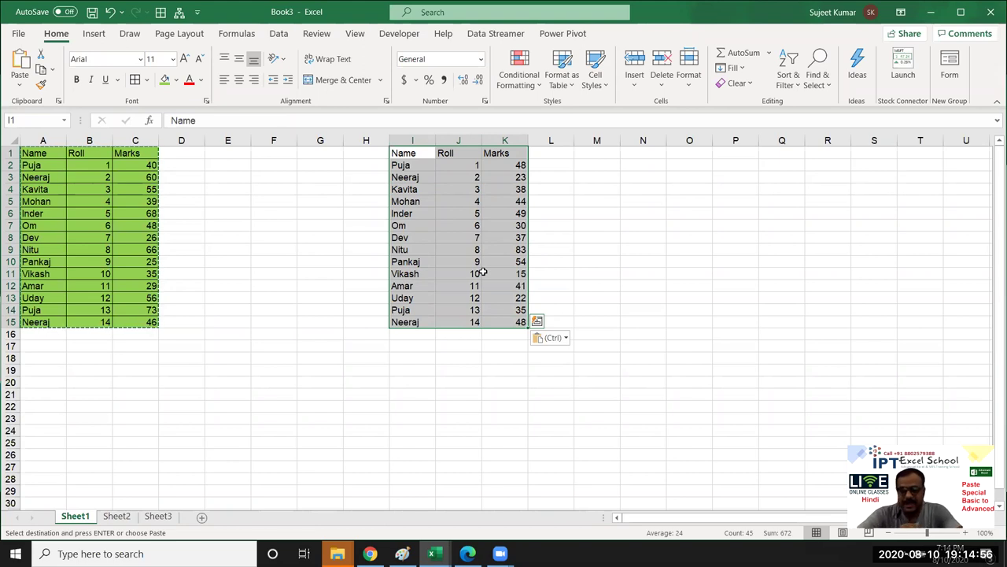
{"action": "left_click", "coordinate": [403, 153]}
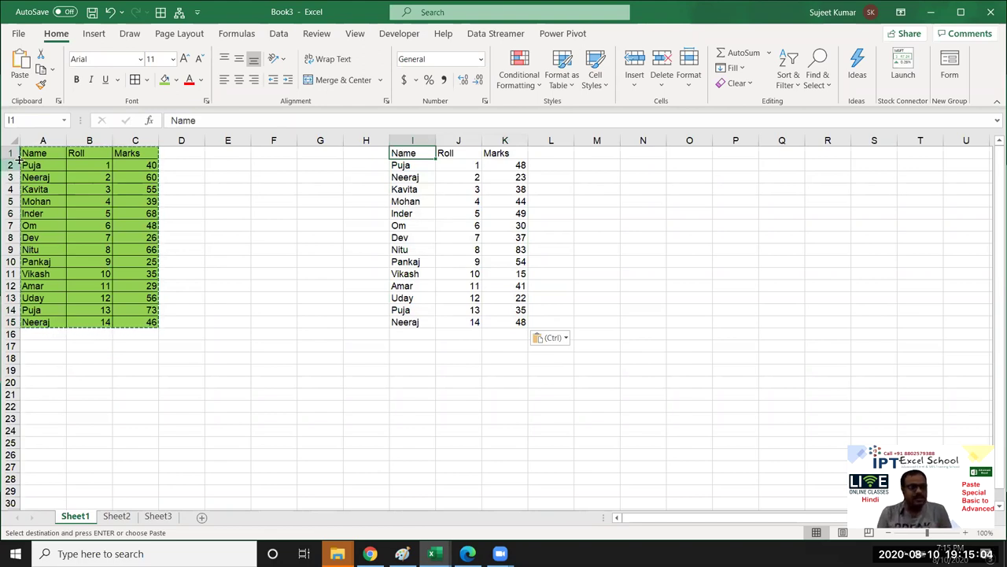
{"action": "left_click", "coordinate": [47, 154]}
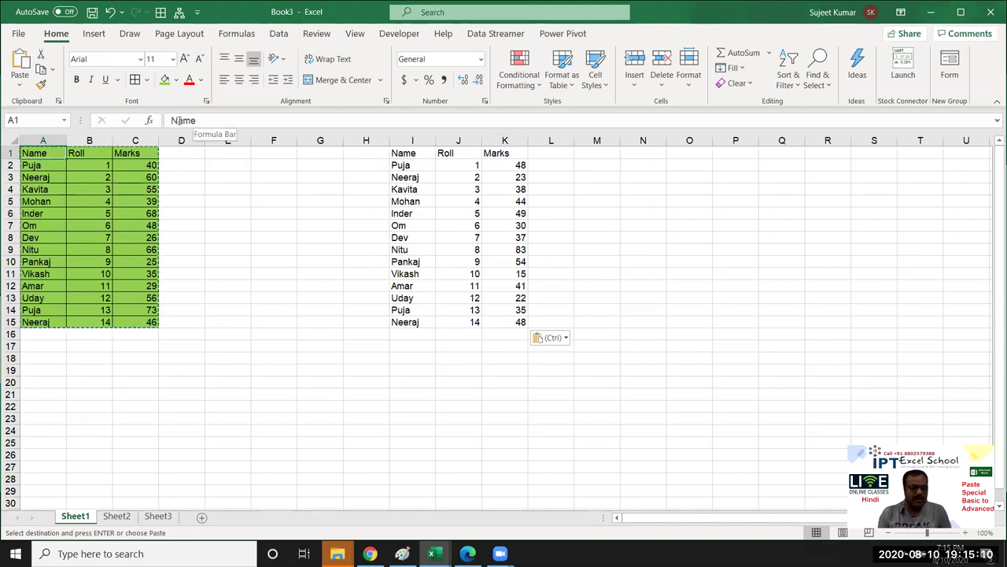
{"action": "left_click", "coordinate": [227, 124]}
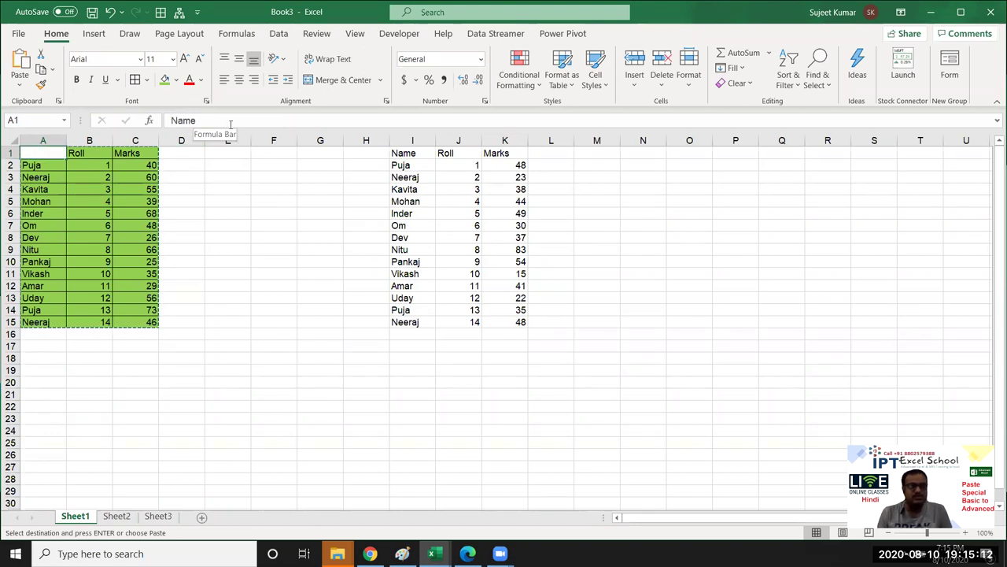
{"action": "double_click", "coordinate": [230, 123]}
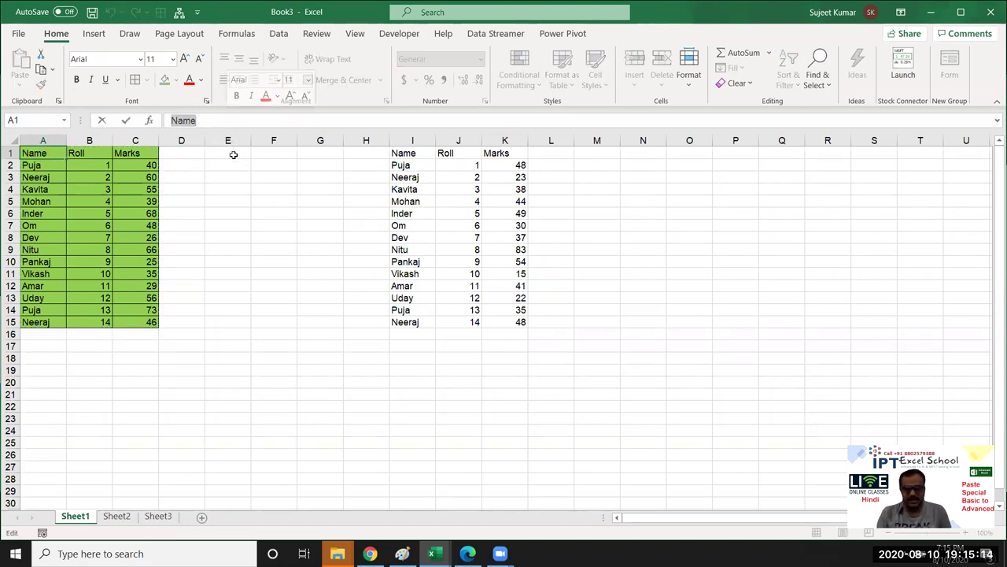
{"action": "key", "text": "Escape"}
Compare the original formulas in C2 and B3 with the pasted formula in J4.
{"action": "left_click", "coordinate": [152, 167]}
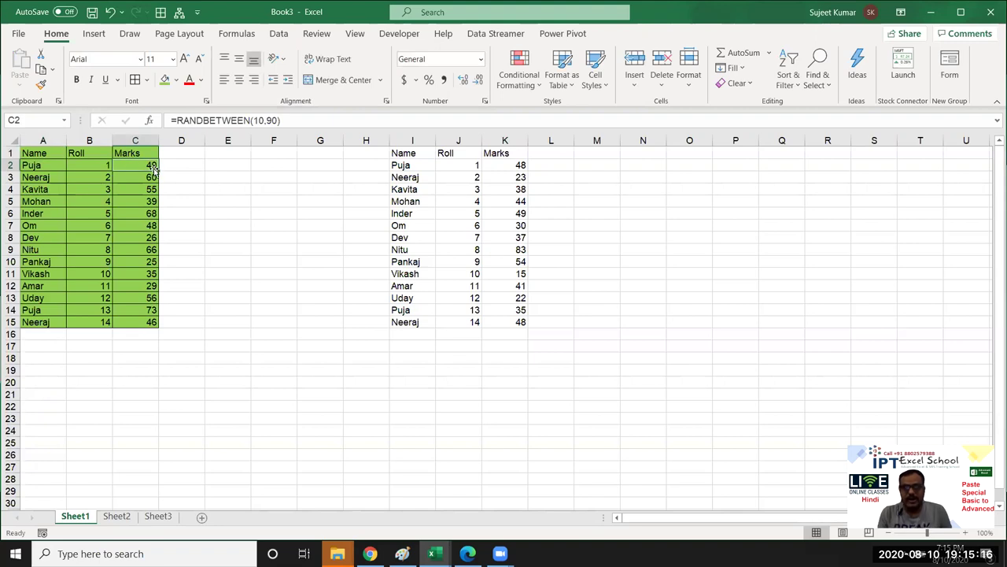
{"action": "left_click", "coordinate": [106, 178]}
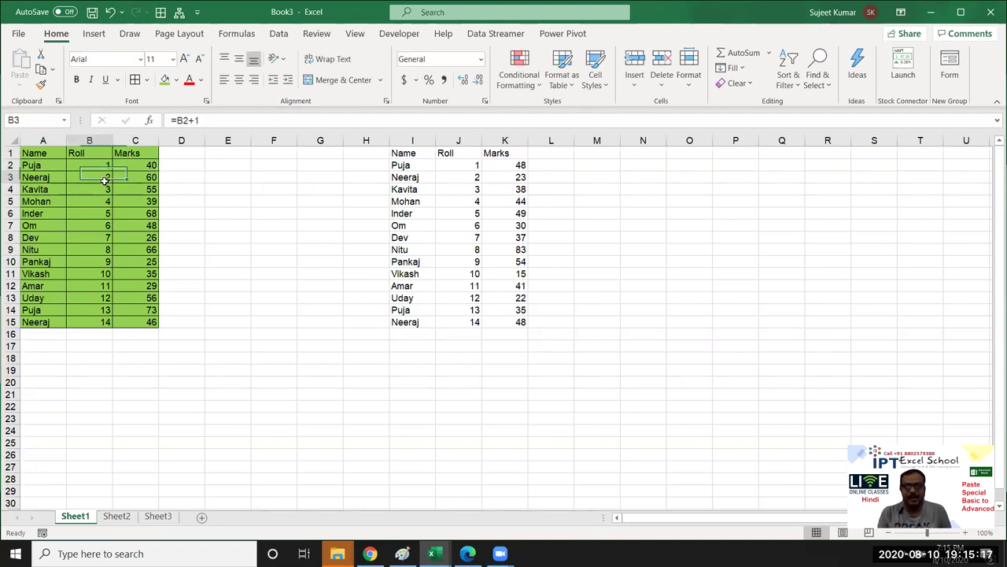
{"action": "left_click", "coordinate": [23, 190]}
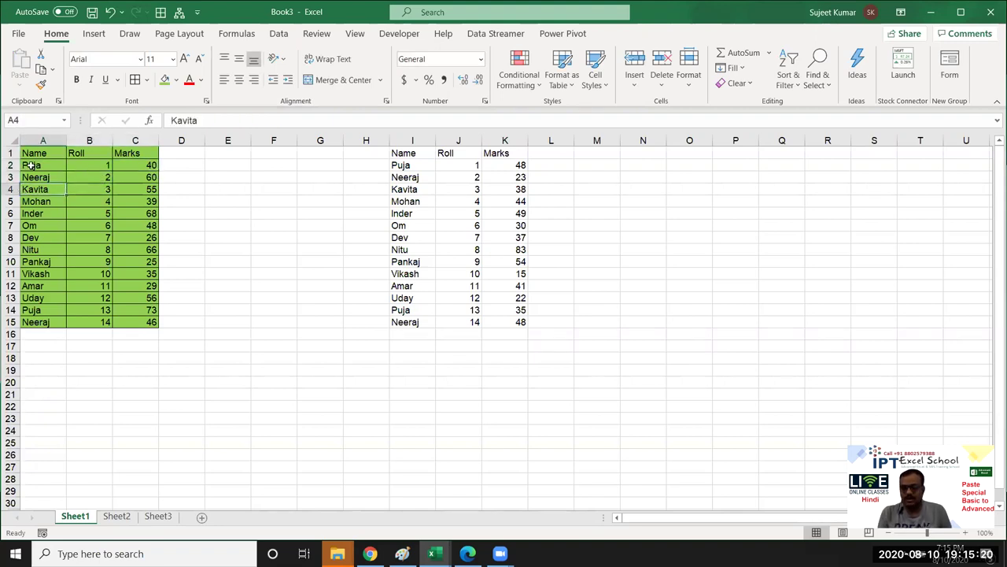
{"action": "left_click", "coordinate": [452, 190]}
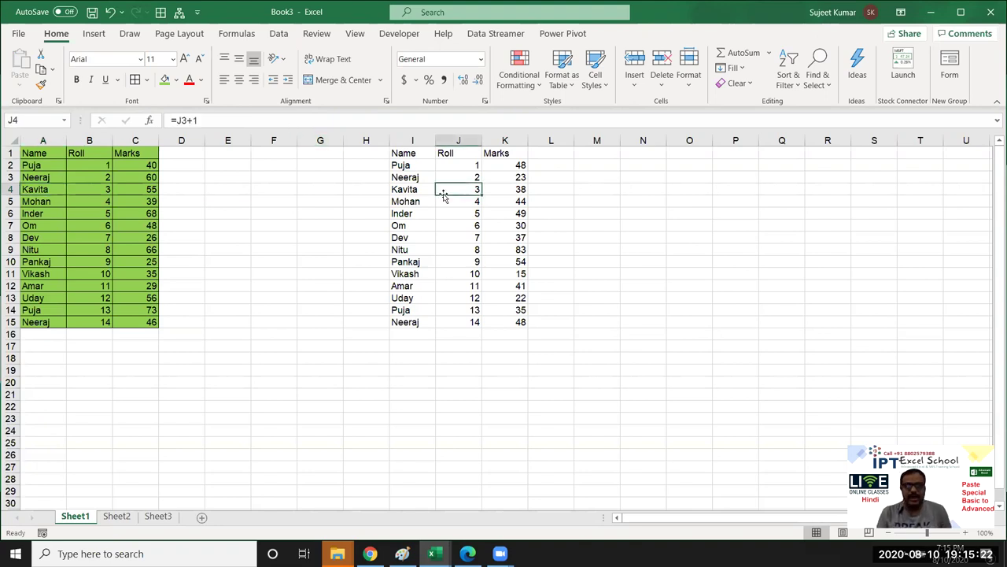
{"action": "left_click", "coordinate": [43, 154]}
Select columns I through K and delete their contents.
{"action": "left_click", "coordinate": [417, 140]}
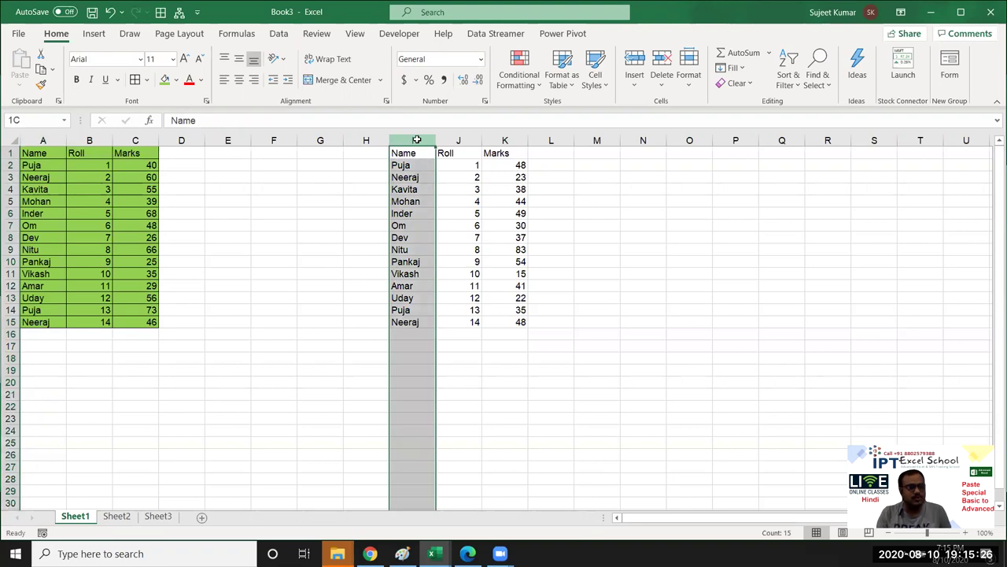
{"action": "left_click_drag", "start_coordinate": [417, 140], "coordinate": [506, 140]}
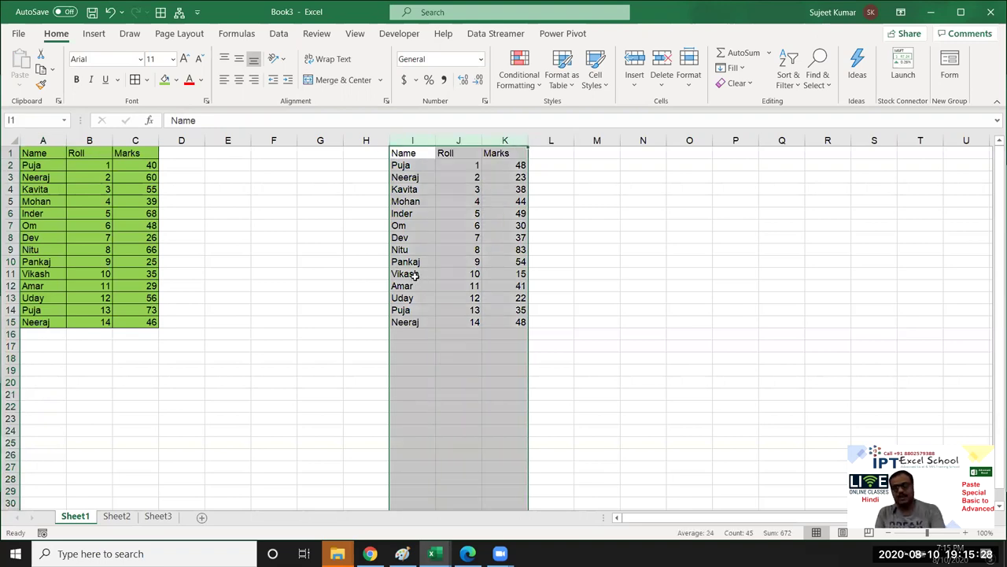
{"action": "key", "text": "Delete"}
Copy the table A1:C15 and paste it into H1 as values only.
{"action": "left_click_drag", "start_coordinate": [90, 226], "coordinate": [139, 317]}
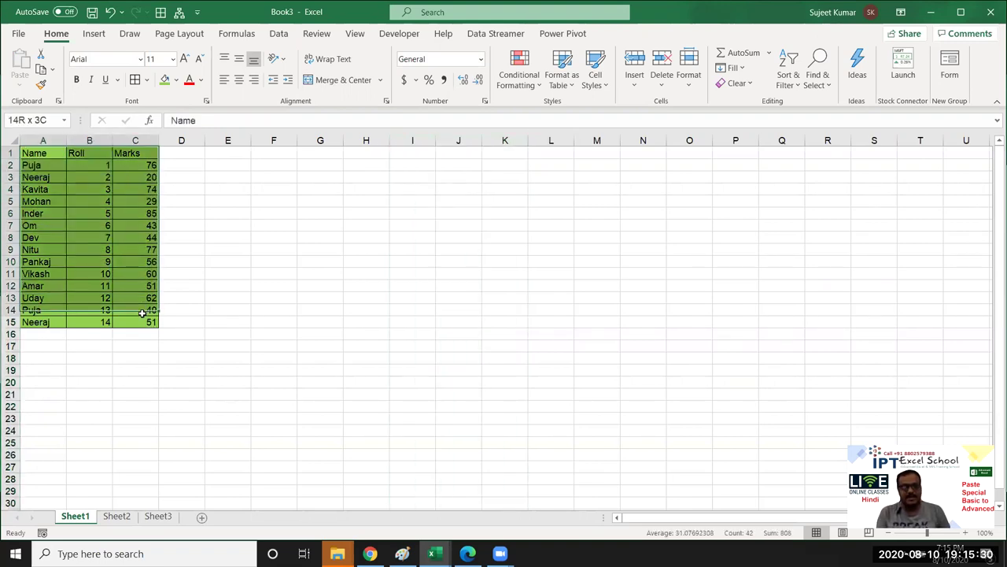
{"action": "key", "text": "ctrl+c"}
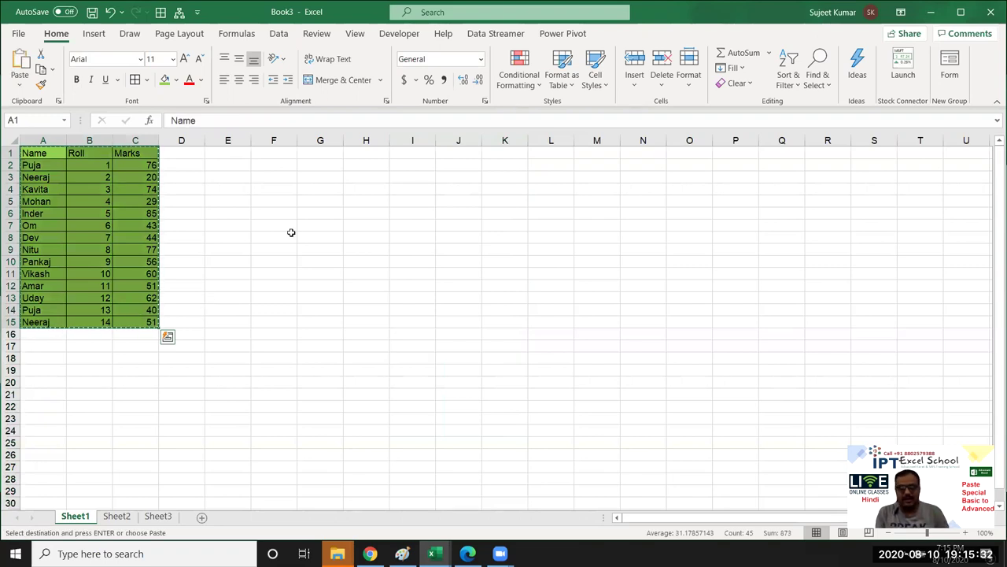
{"action": "left_click", "coordinate": [354, 151]}
{"action": "right_click", "coordinate": [355, 151]}
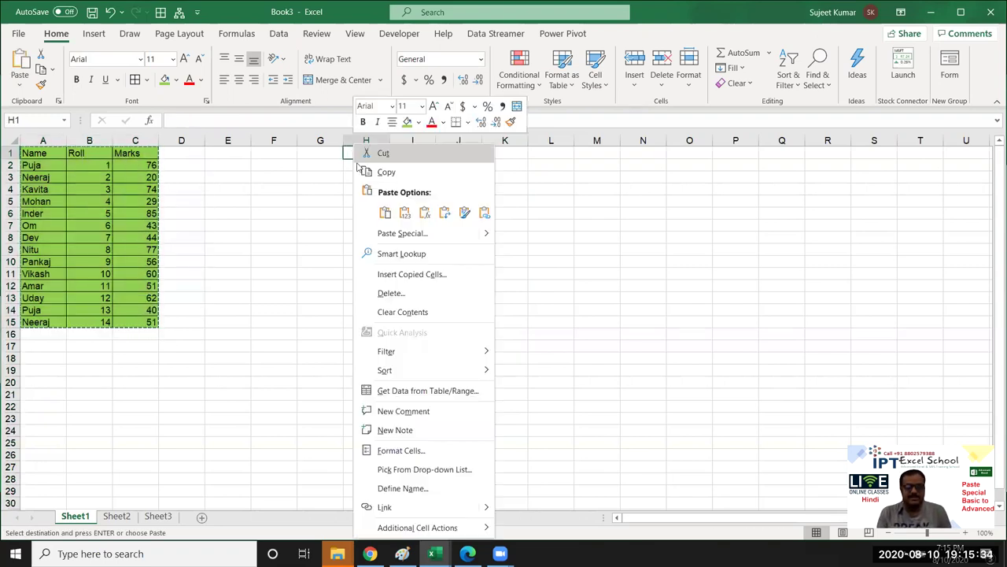
{"action": "left_click", "coordinate": [400, 233]}
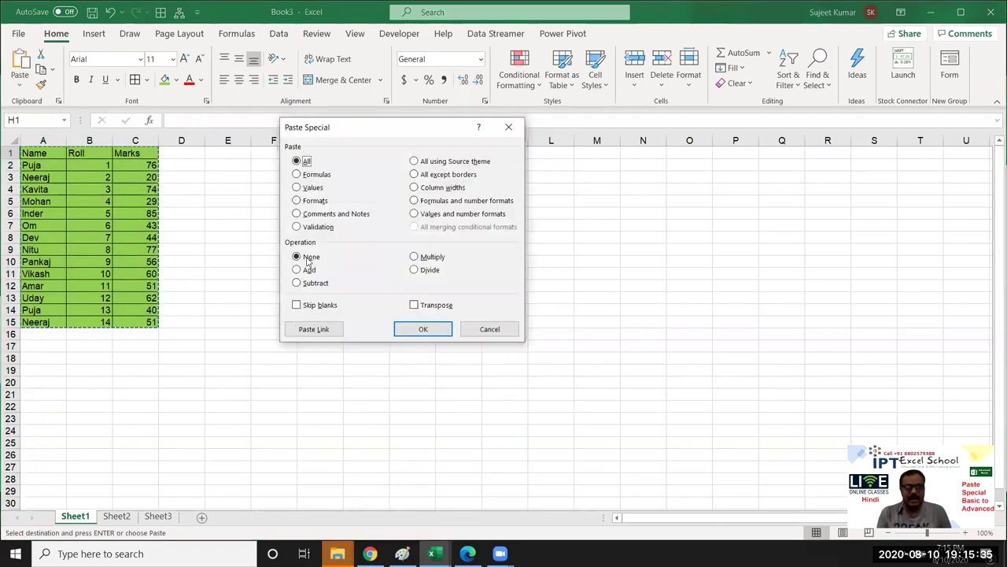
{"action": "left_click", "coordinate": [312, 189]}
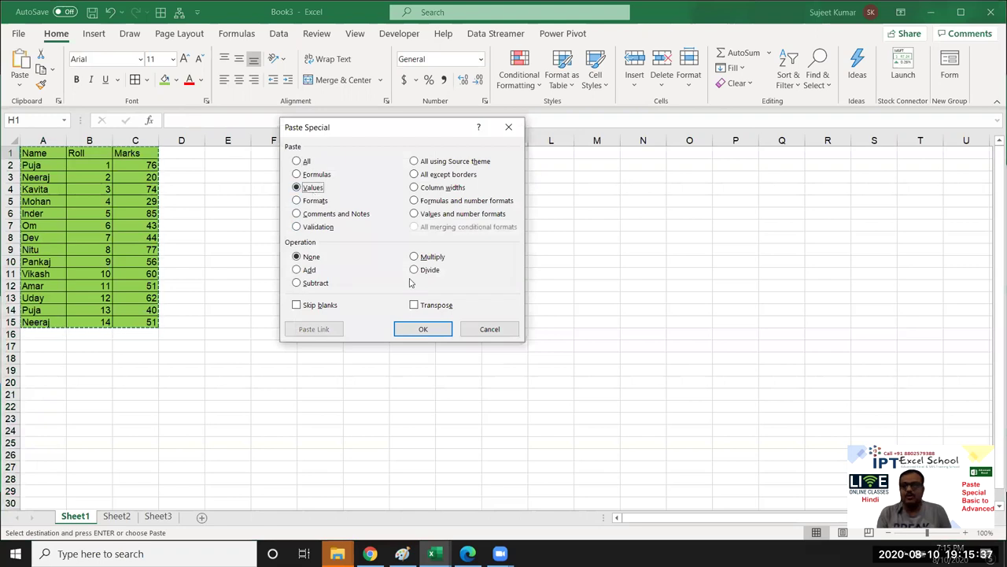
{"action": "left_click", "coordinate": [432, 331]}
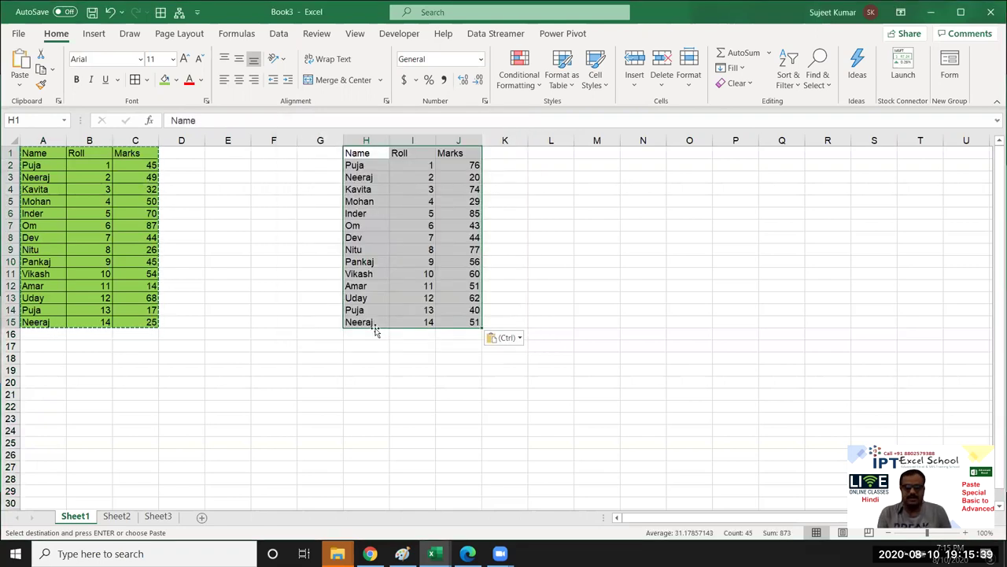
Check Inder's pasted Marks value, then undo the values paste.
{"action": "left_click", "coordinate": [413, 212]}
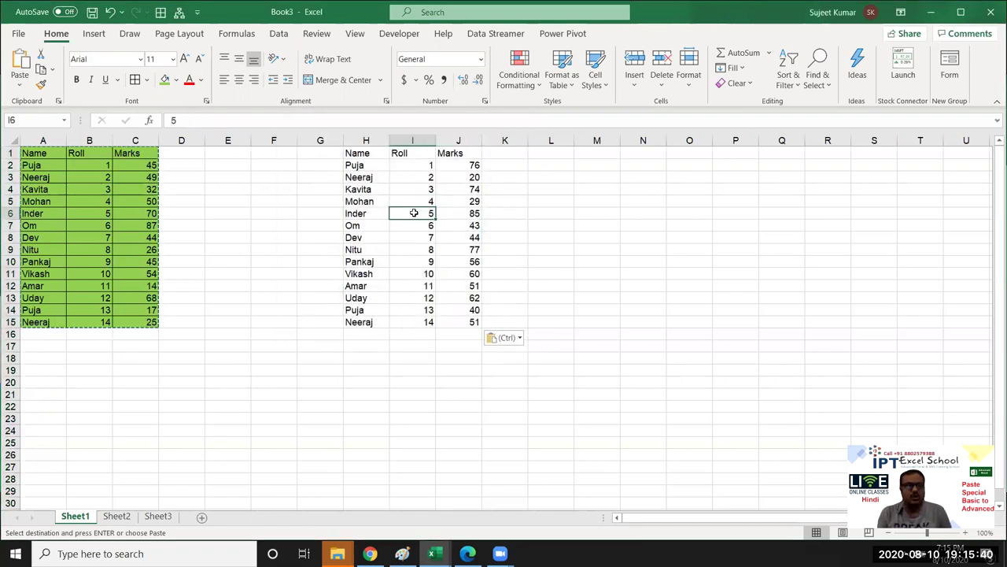
{"action": "left_click", "coordinate": [455, 214]}
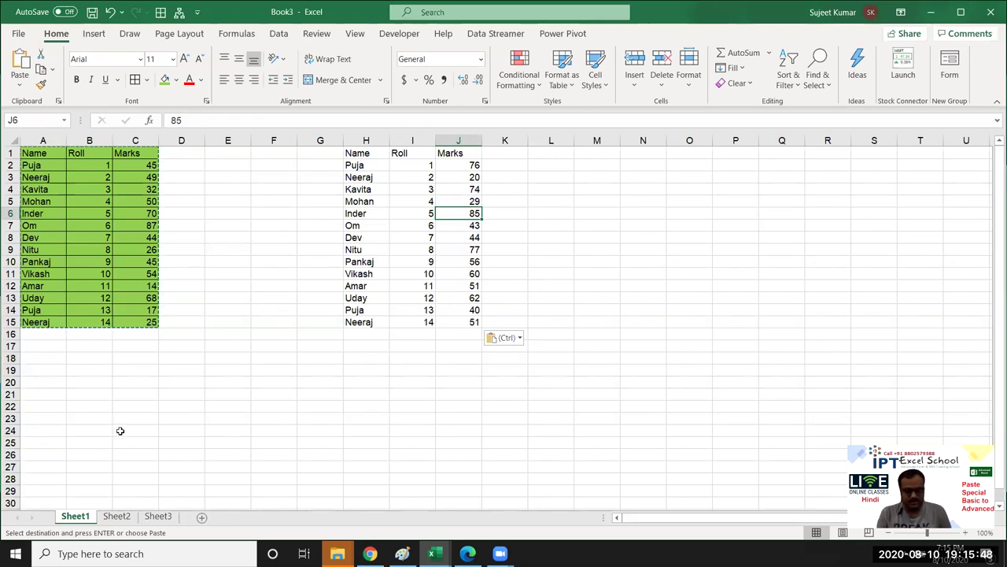
{"action": "key", "text": "ctrl+z"}
{"action": "key", "text": "ctrl+z"}
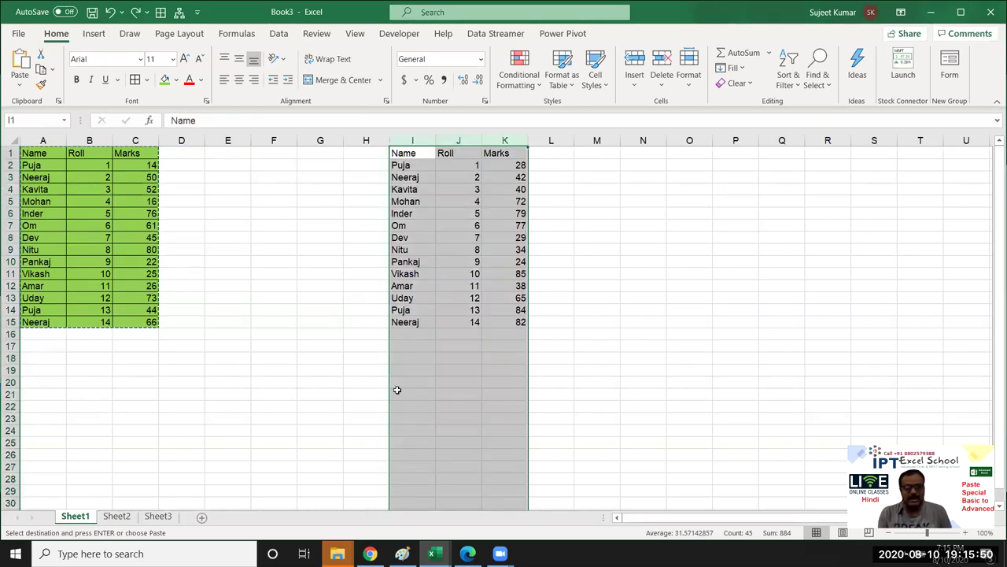
Check K14's RANDBETWEEN Marks formula, then select the whole table I1:K15.
{"action": "left_click", "coordinate": [456, 355]}
{"action": "left_click", "coordinate": [514, 312]}
{"action": "left_click_drag", "start_coordinate": [515, 324], "coordinate": [506, 174]}
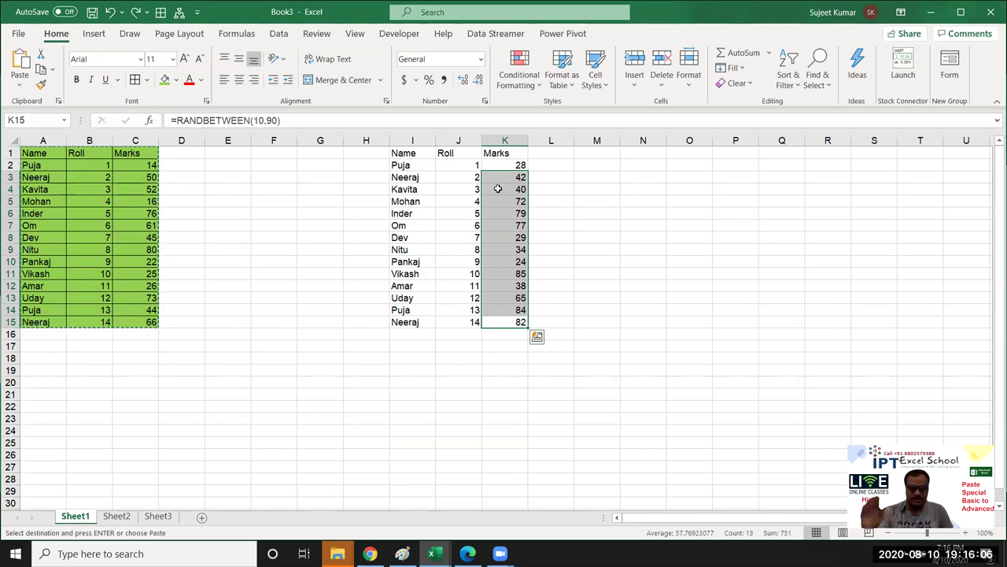
{"action": "left_click_drag", "start_coordinate": [403, 153], "coordinate": [504, 326]}
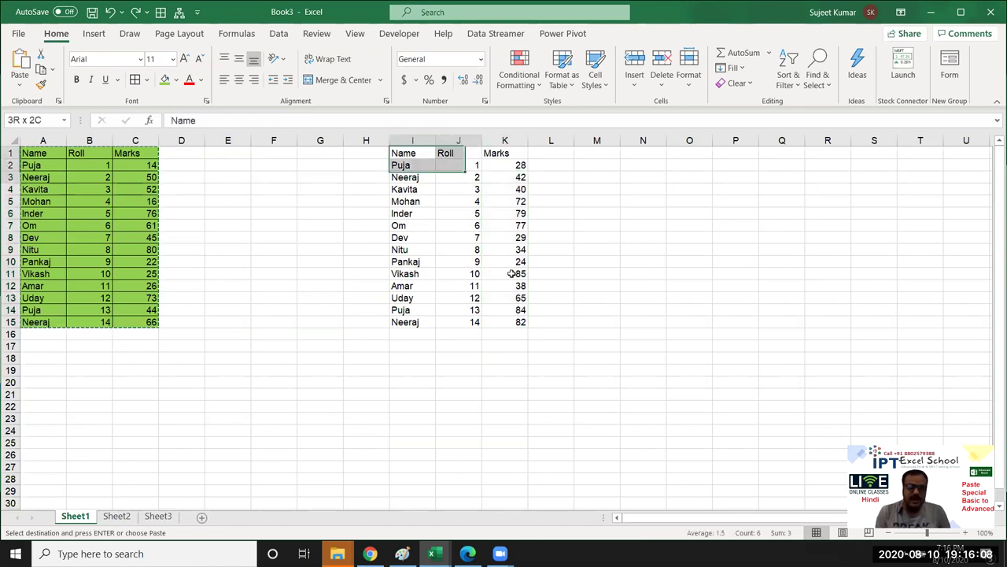
Copy I1:K15 and paste it back onto itself as values only.
{"action": "key", "text": "ctrl+c"}
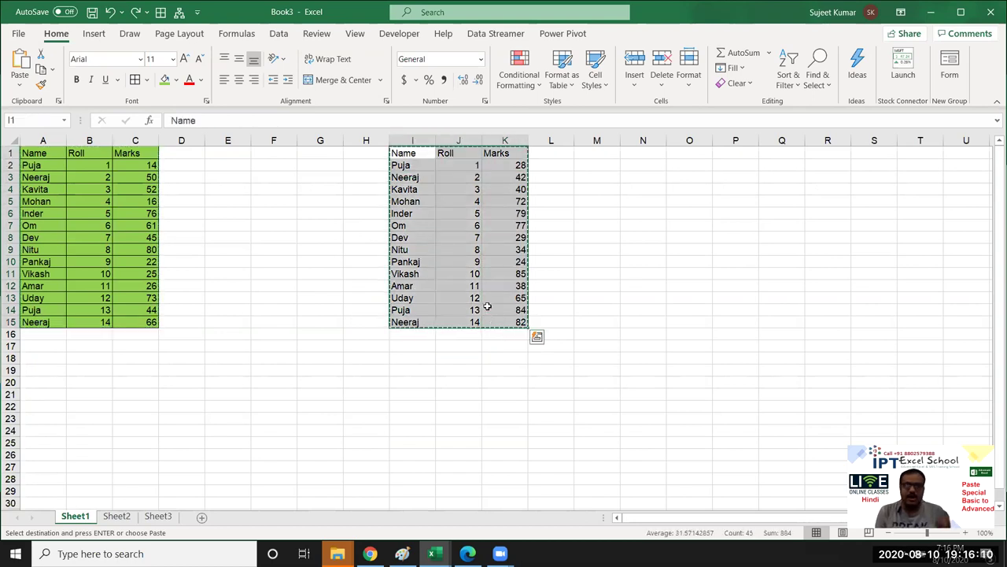
{"action": "right_click", "coordinate": [469, 235]}
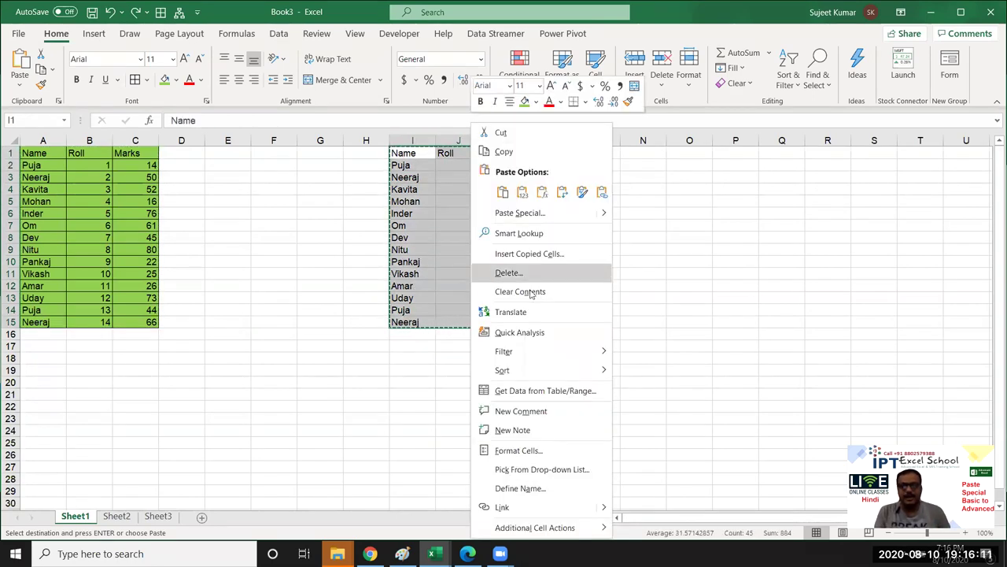
{"action": "left_click", "coordinate": [532, 213]}
{"action": "left_click", "coordinate": [433, 160]}
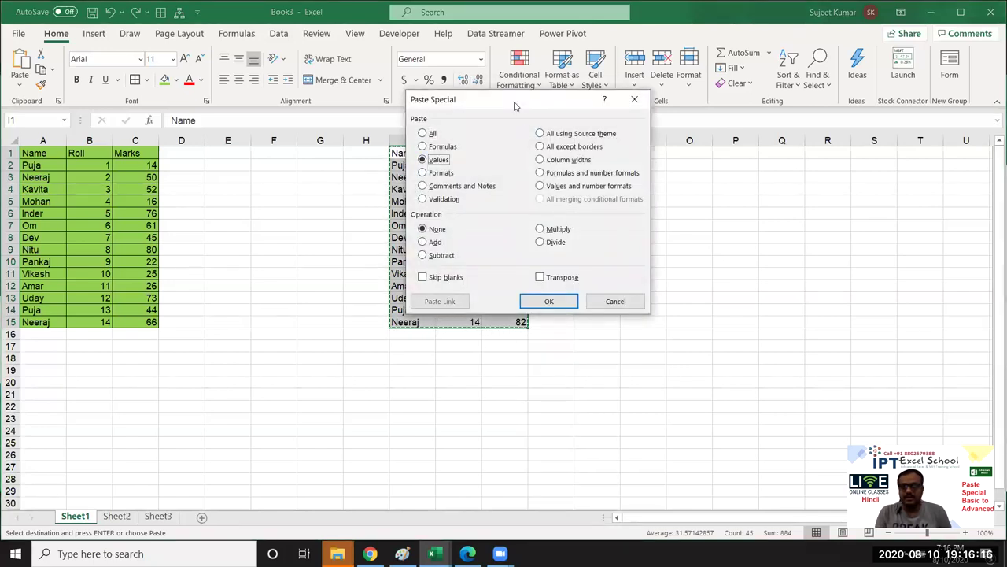
{"action": "left_click_drag", "start_coordinate": [515, 105], "coordinate": [683, 106]}
{"action": "left_click", "coordinate": [716, 301]}
Confirm K2 now holds a plain value, then move to empty cell E4.
{"action": "left_click_drag", "start_coordinate": [503, 167], "coordinate": [472, 201]}
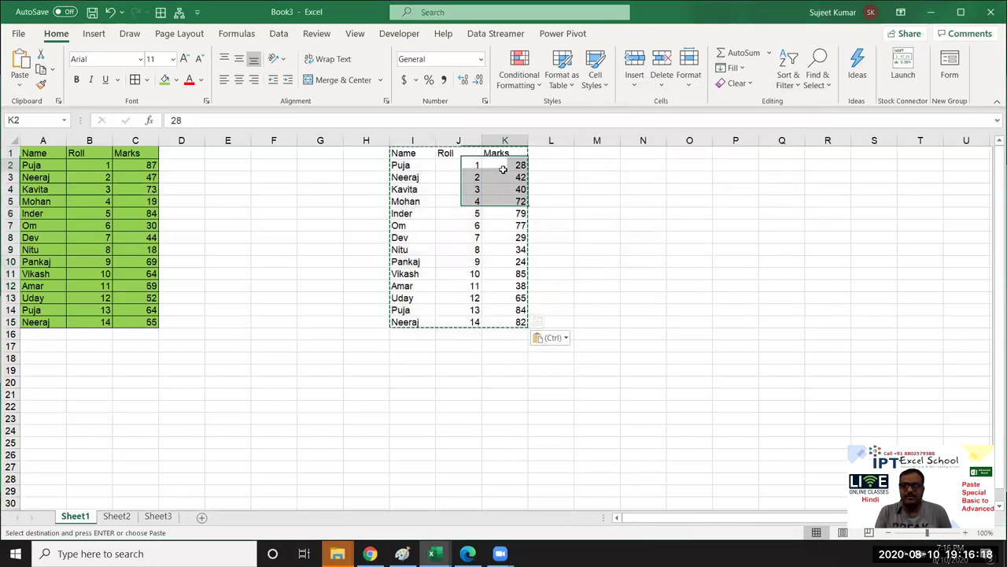
{"action": "left_click", "coordinate": [502, 168]}
{"action": "key", "text": "F2"}
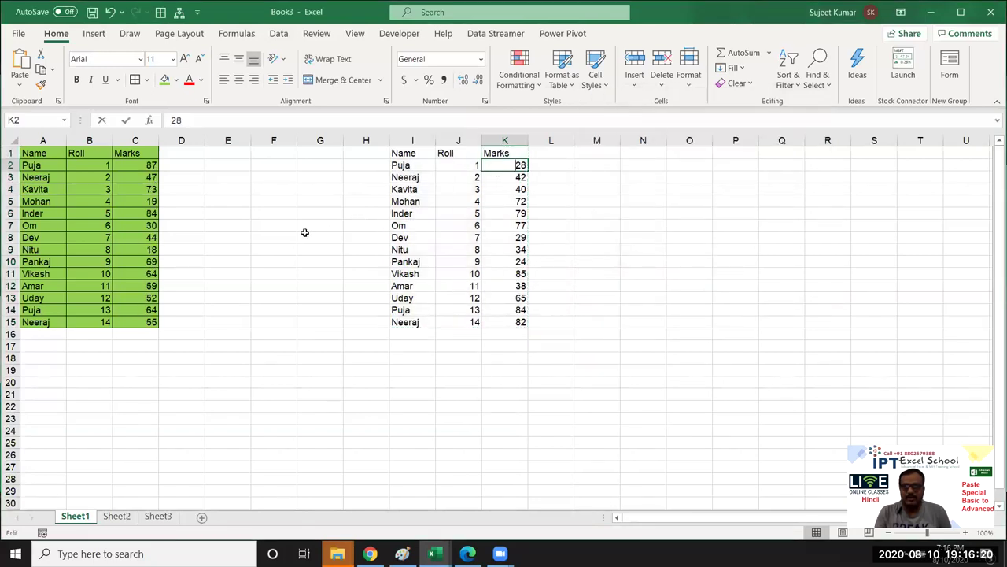
{"action": "key", "text": "Escape"}
{"action": "left_click", "coordinate": [228, 189]}
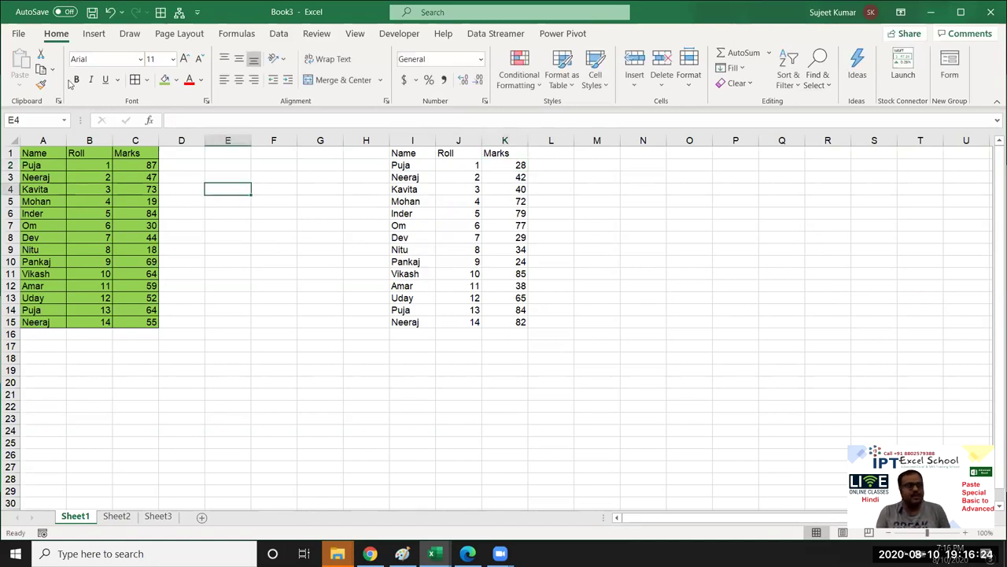
{"action": "left_click", "coordinate": [18, 33]}
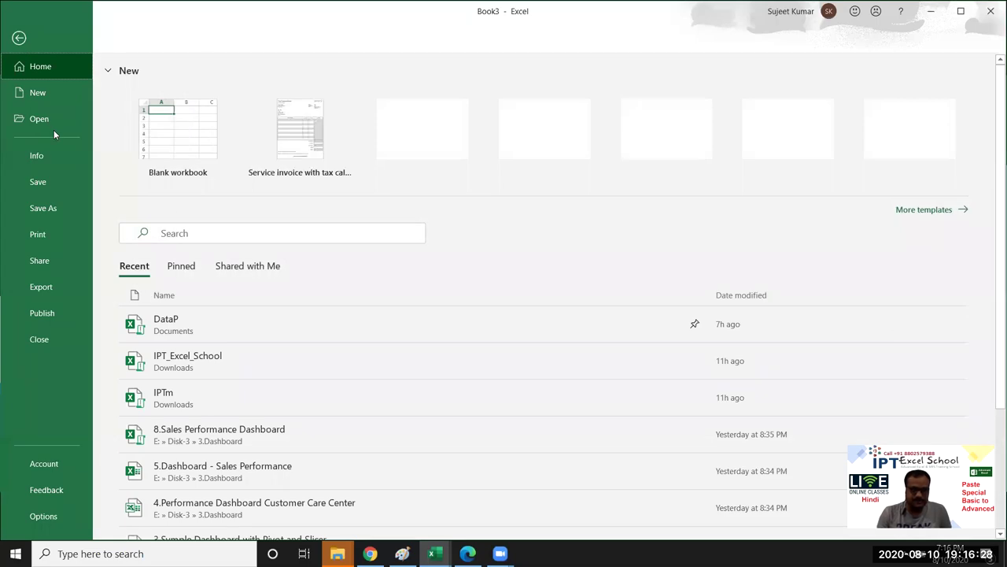
{"action": "scroll", "coordinate": [346, 366], "scroll_direction": "down", "scroll_amount": 3}
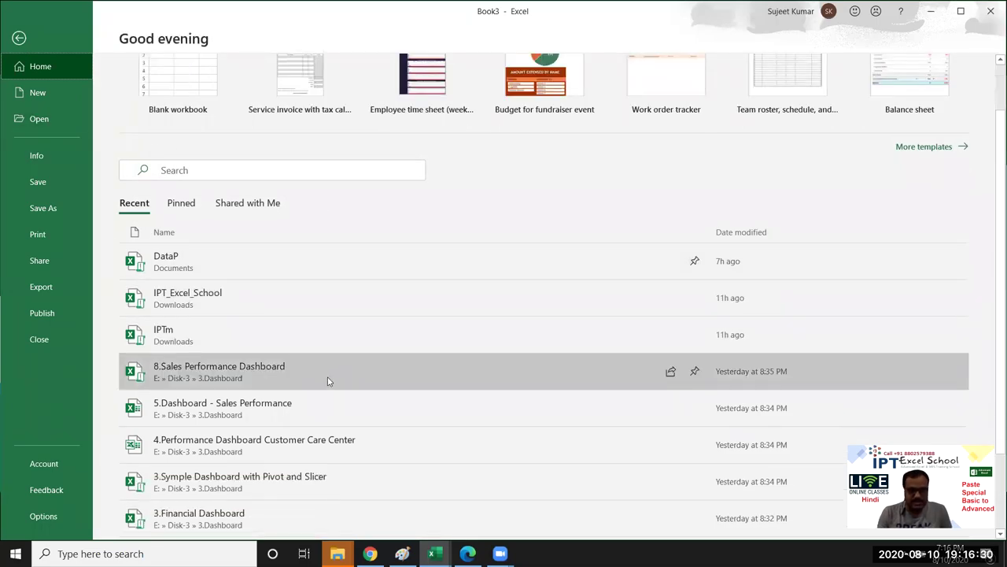
{"action": "left_click", "coordinate": [327, 377]}
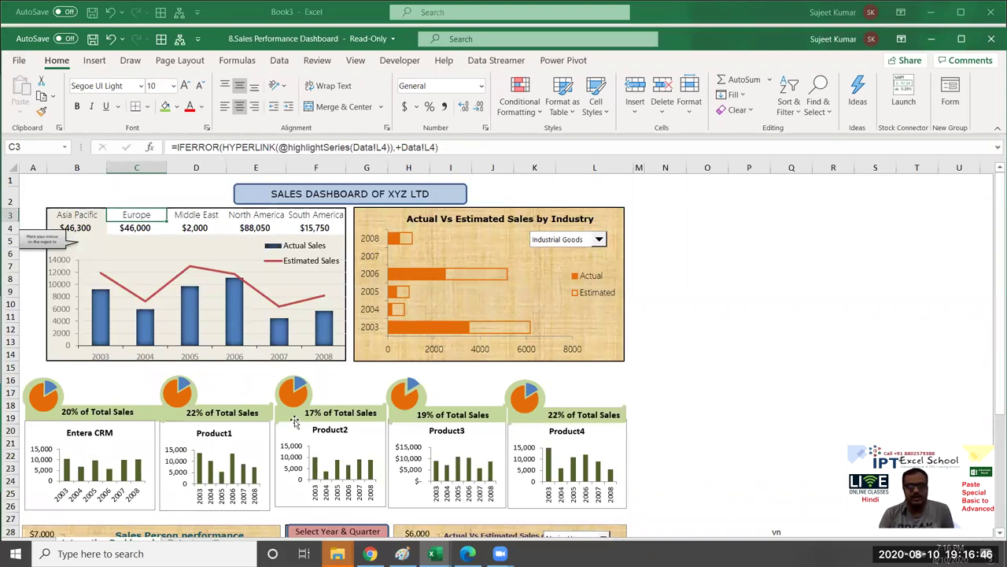
{"action": "mouse_move", "coordinate": [189, 217]}
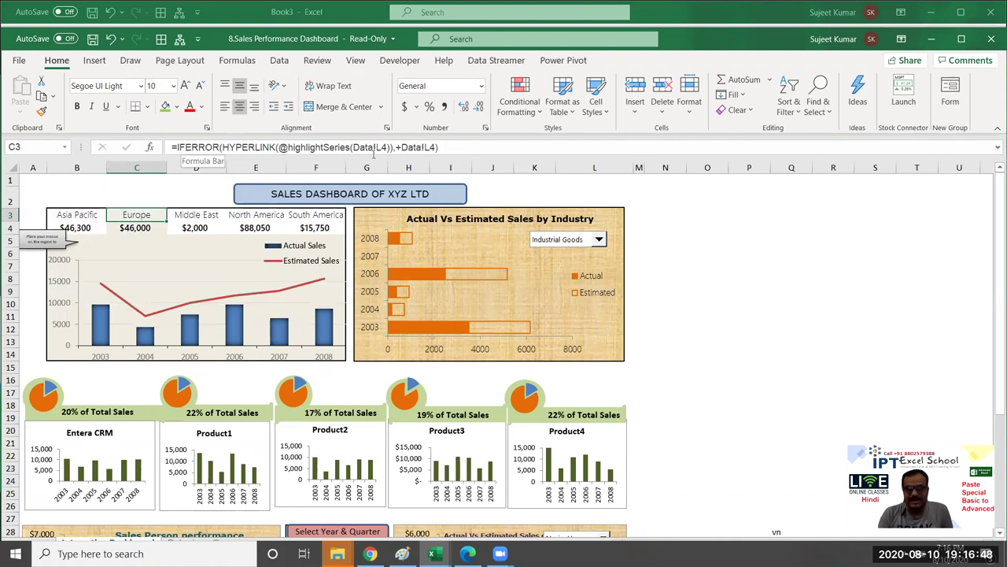
{"action": "scroll", "coordinate": [318, 389], "scroll_direction": "down", "scroll_amount": 1}
{"action": "scroll", "coordinate": [319, 389], "scroll_direction": "down", "scroll_amount": 3}
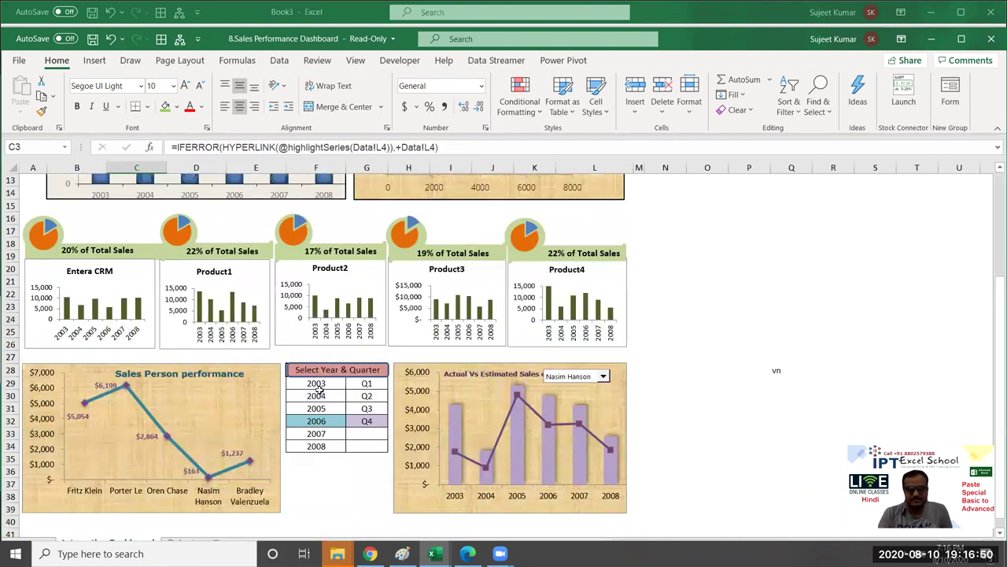
{"action": "left_click", "coordinate": [318, 405]}
{"action": "left_click", "coordinate": [368, 405]}
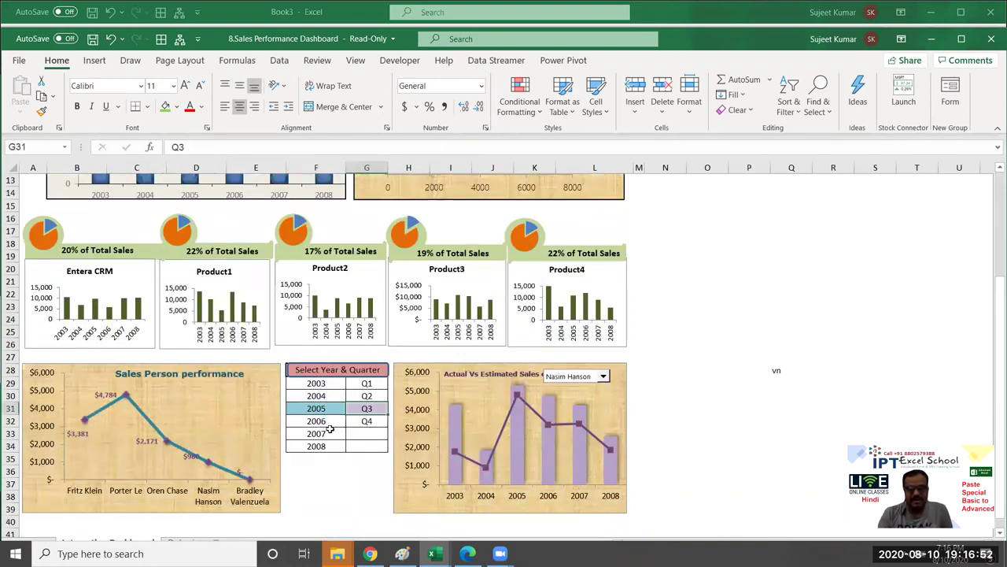
{"action": "scroll", "coordinate": [311, 472], "scroll_direction": "down", "scroll_amount": 3}
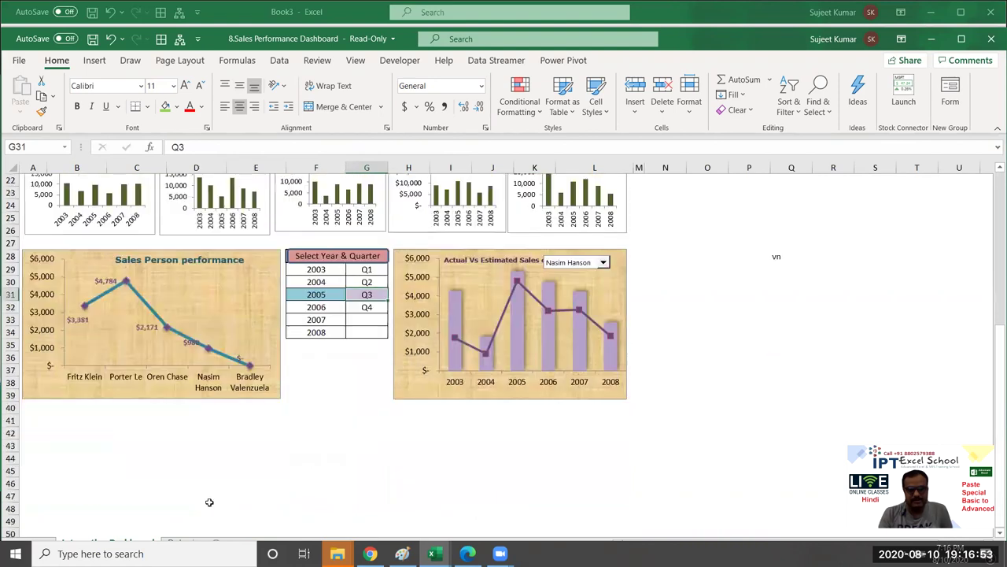
{"action": "left_click", "coordinate": [964, 39]}
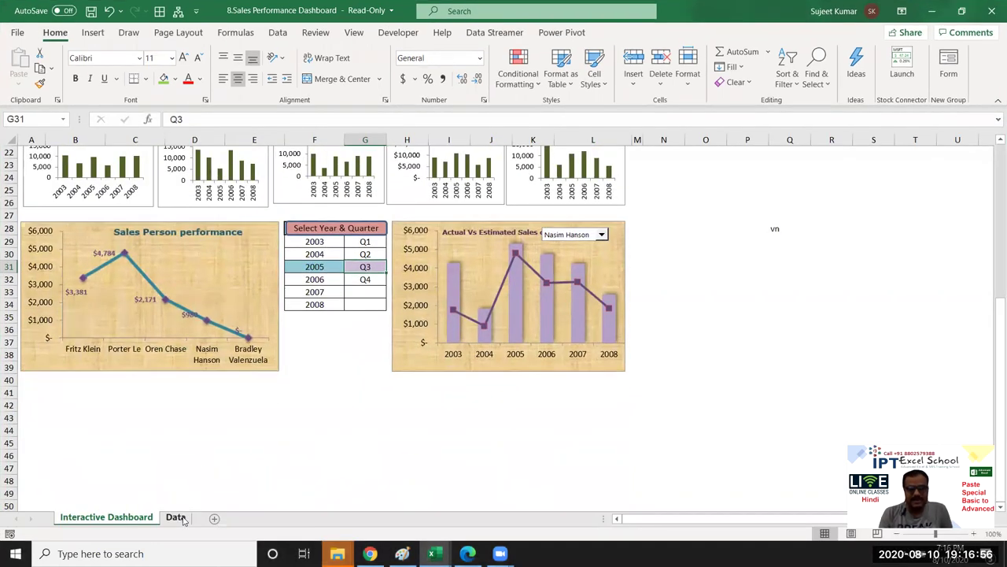
{"action": "left_click", "coordinate": [176, 518]}
{"action": "left_click_drag", "start_coordinate": [282, 407], "coordinate": [281, 397]}
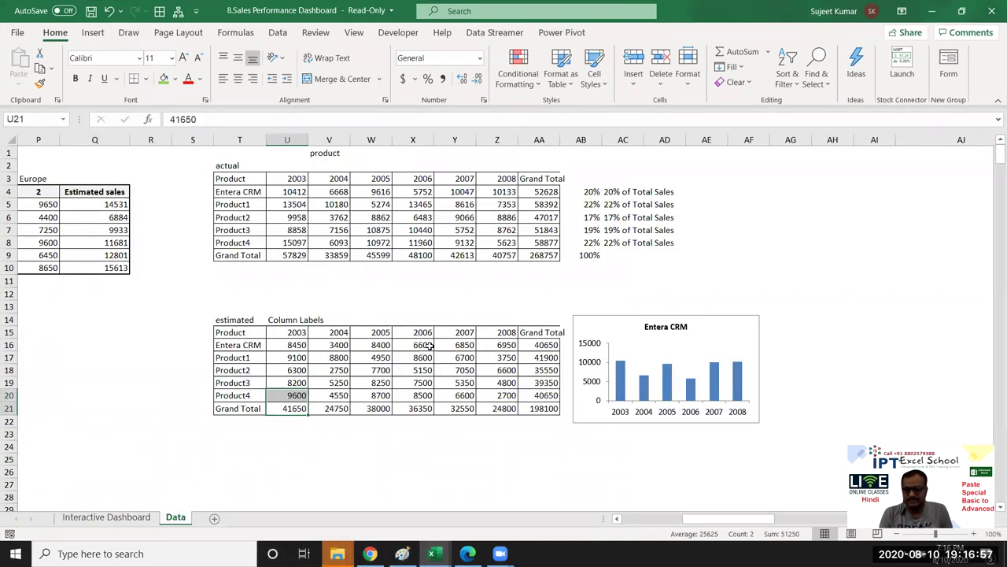
{"action": "left_click", "coordinate": [991, 13]}
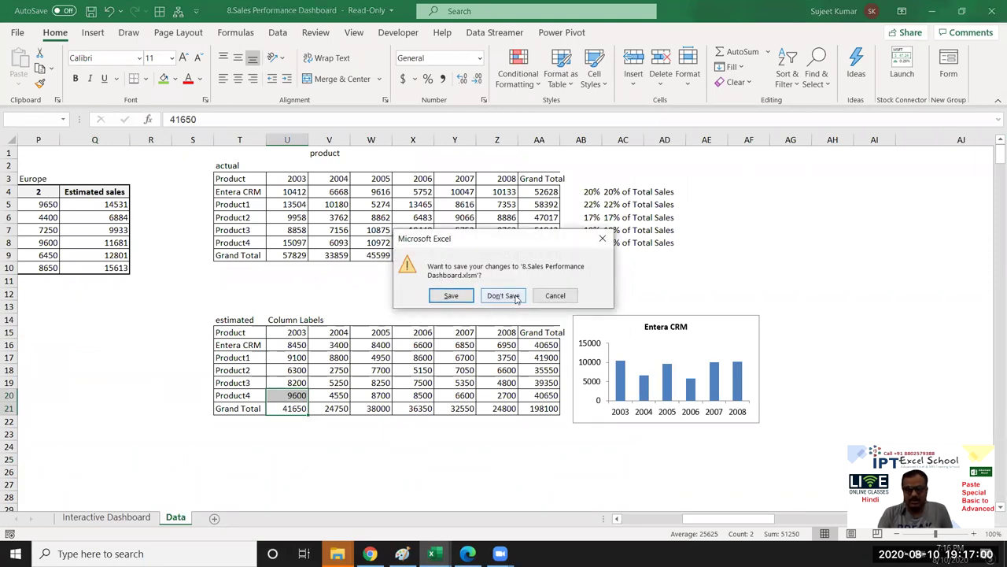
{"action": "left_click", "coordinate": [504, 296]}
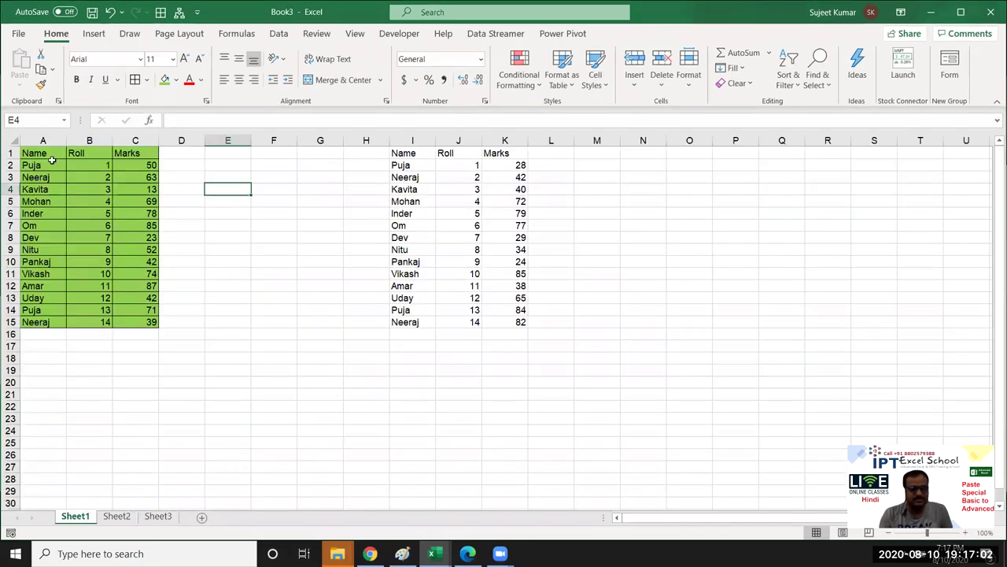
Open 4.Performance Dashboard Customer Care Center from recent workbooks and maximize it.
{"action": "left_click", "coordinate": [17, 32]}
{"action": "left_click", "coordinate": [42, 122]}
{"action": "scroll", "coordinate": [404, 345], "scroll_direction": "down", "scroll_amount": 2}
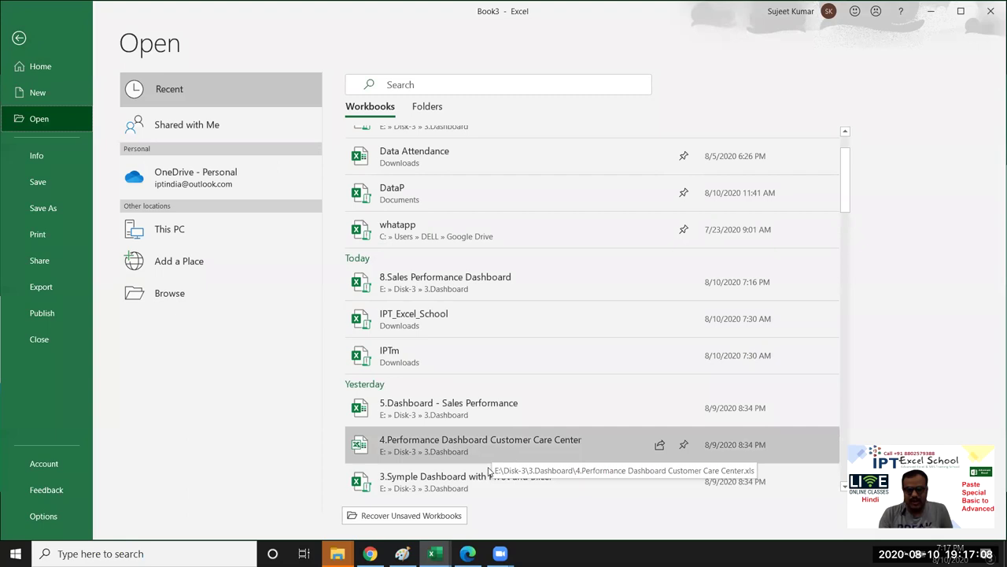
{"action": "left_click", "coordinate": [475, 445]}
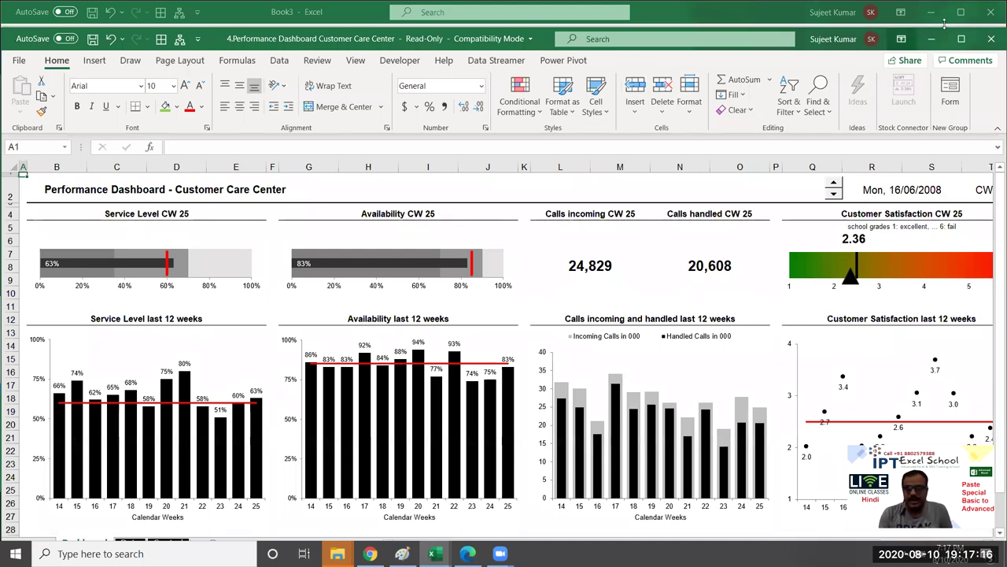
{"action": "left_click", "coordinate": [968, 37]}
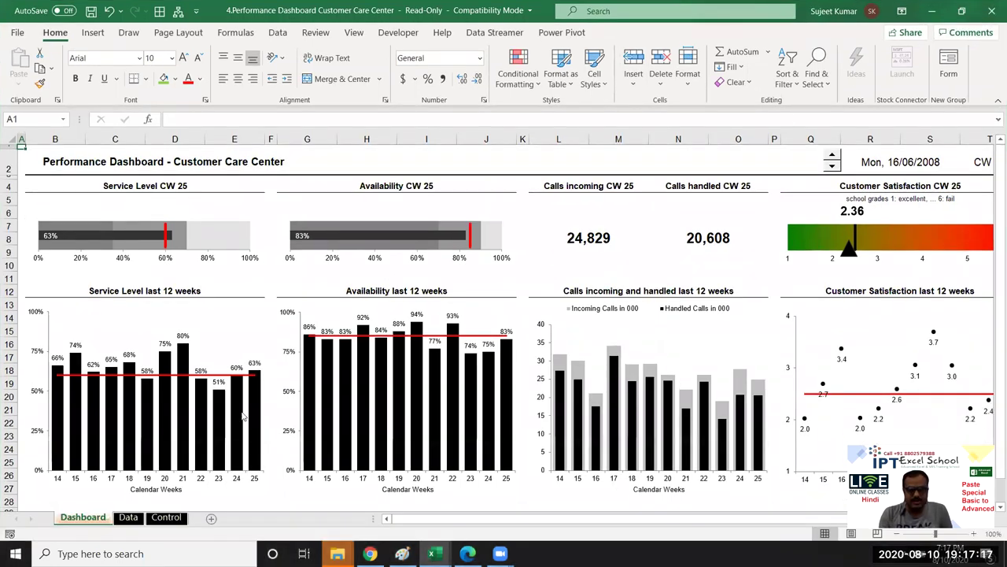
View the Data sheet, then check the Dashboard formulas behind 20,608 handled and 24,829 incoming calls.
{"action": "left_click", "coordinate": [128, 518]}
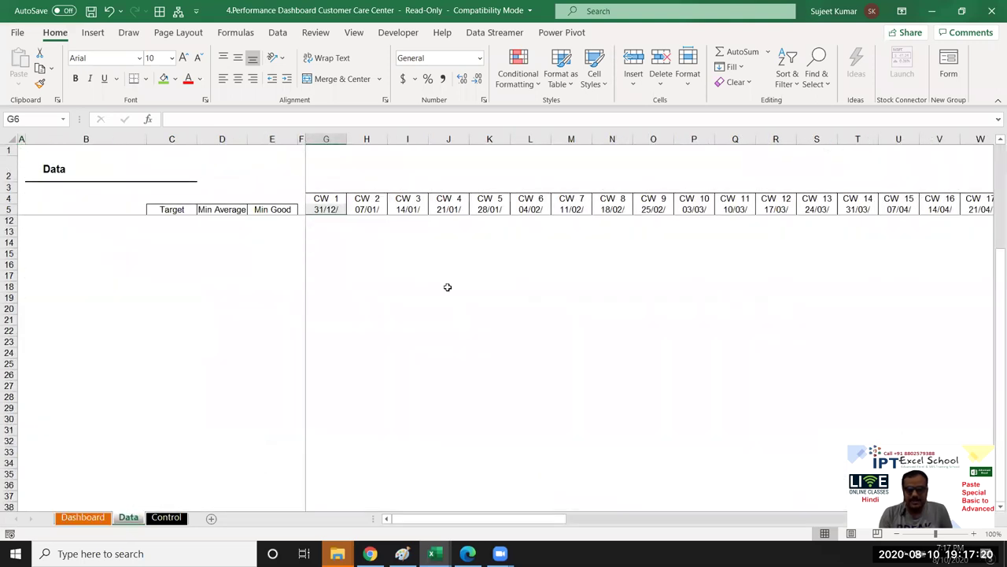
{"action": "left_click", "coordinate": [81, 517]}
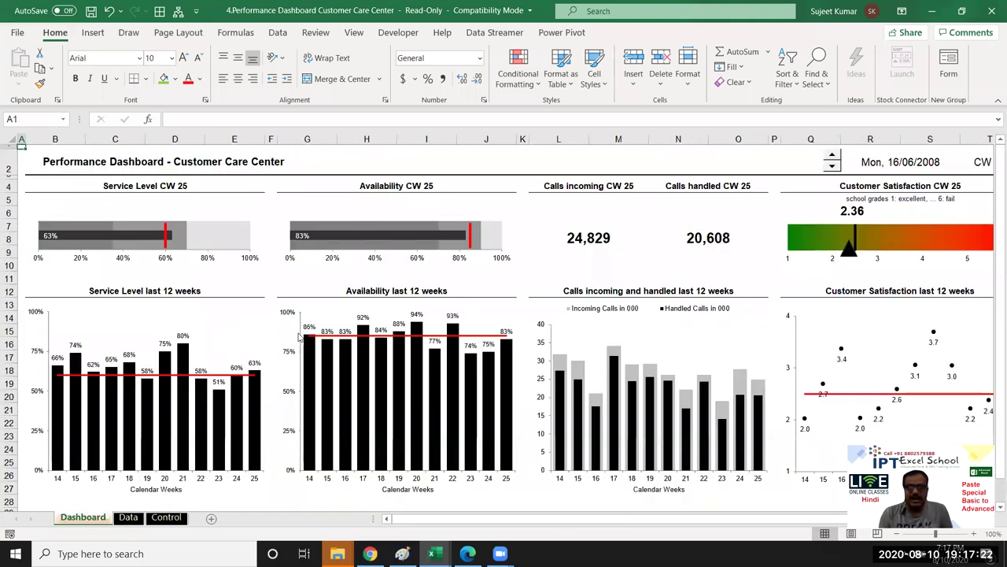
{"action": "scroll", "coordinate": [350, 299], "scroll_direction": "down", "scroll_amount": 2}
{"action": "scroll", "coordinate": [351, 319], "scroll_direction": "up", "scroll_amount": 2}
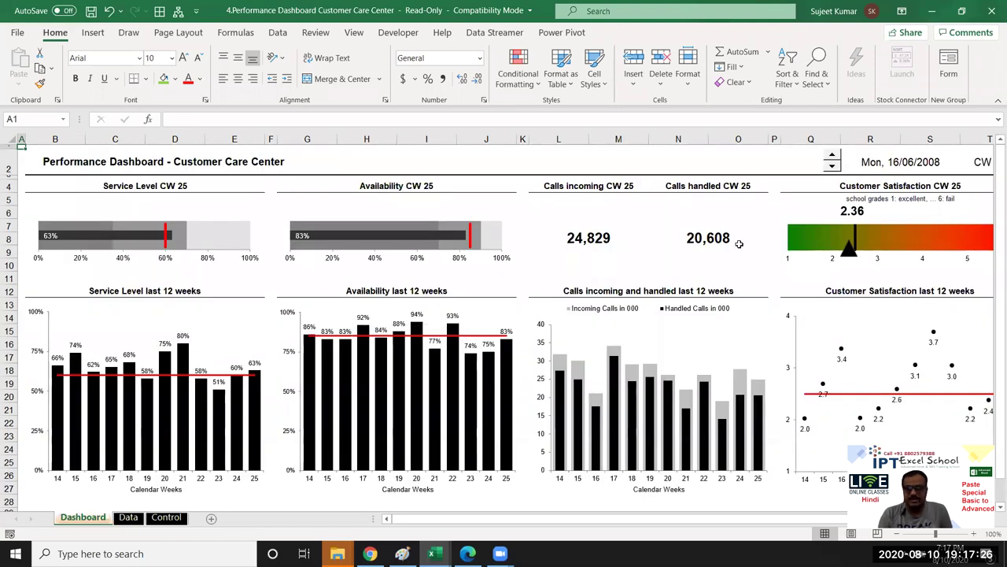
{"action": "left_click", "coordinate": [673, 242]}
{"action": "left_click", "coordinate": [576, 238]}
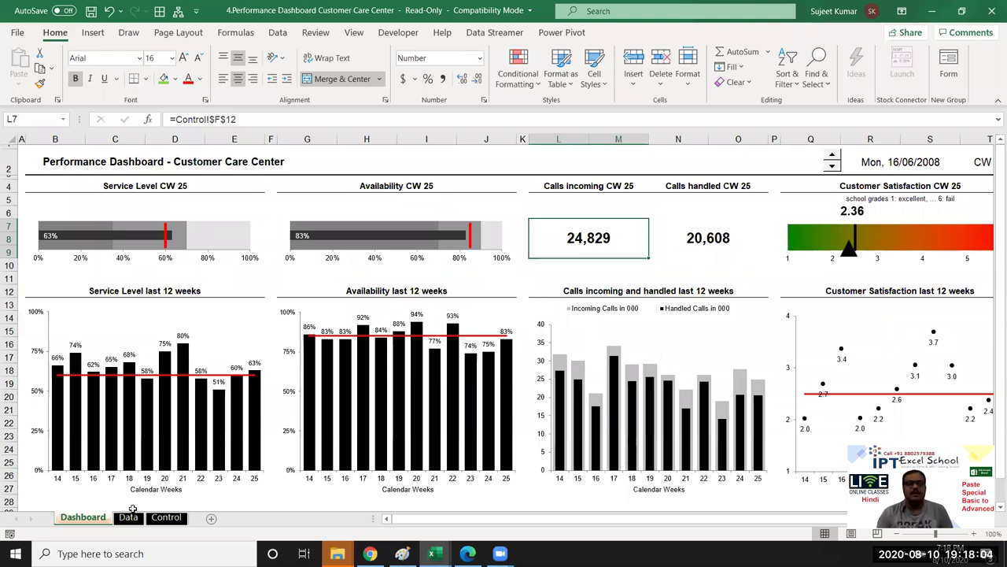
Copy the Dashboard sheet to (new book) via Move or Copy with Create a copy ticked.
{"action": "right_click", "coordinate": [84, 522]}
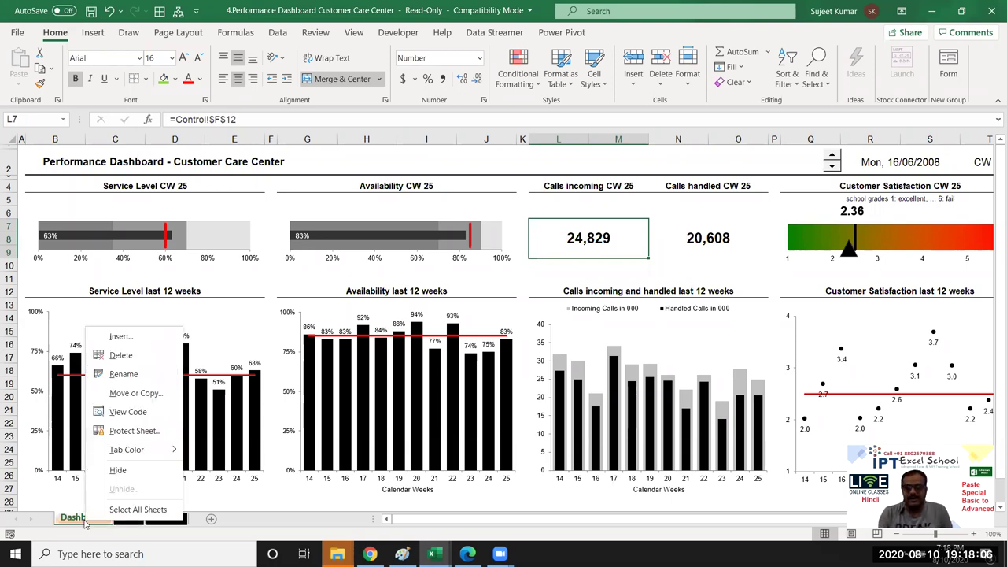
{"action": "left_click", "coordinate": [135, 392]}
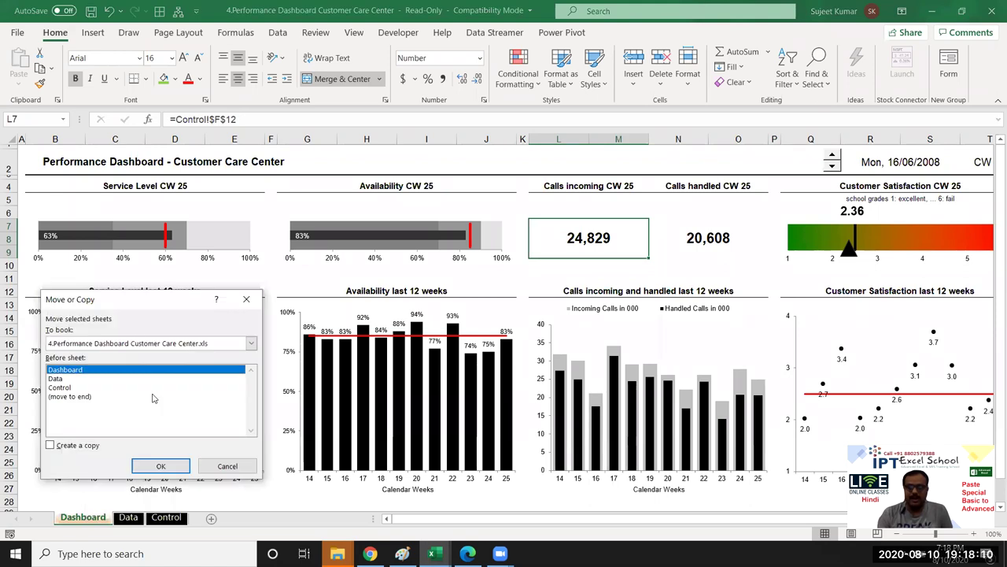
{"action": "left_click_drag", "start_coordinate": [147, 303], "coordinate": [299, 298]}
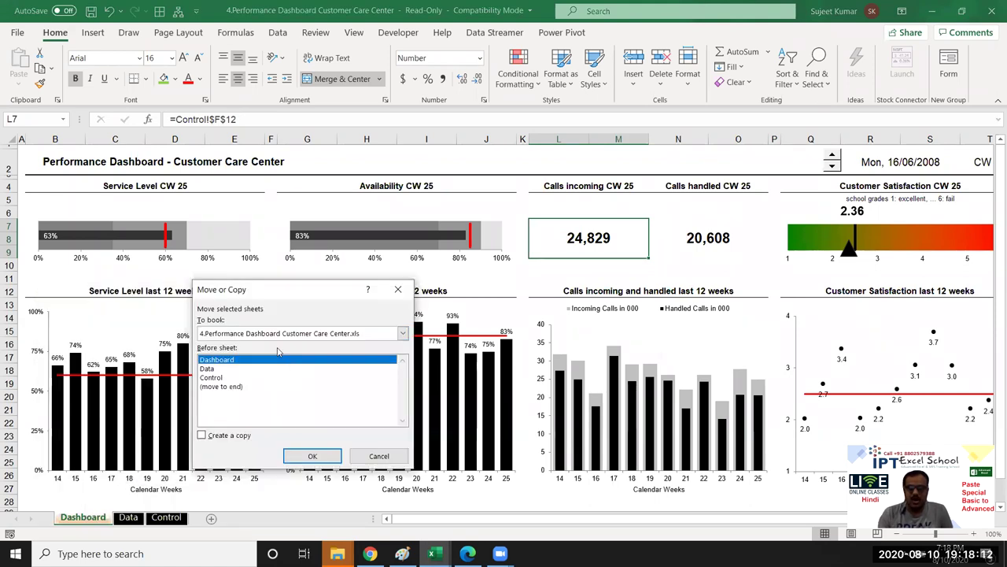
{"action": "left_click", "coordinate": [278, 335]}
{"action": "left_click", "coordinate": [265, 346]}
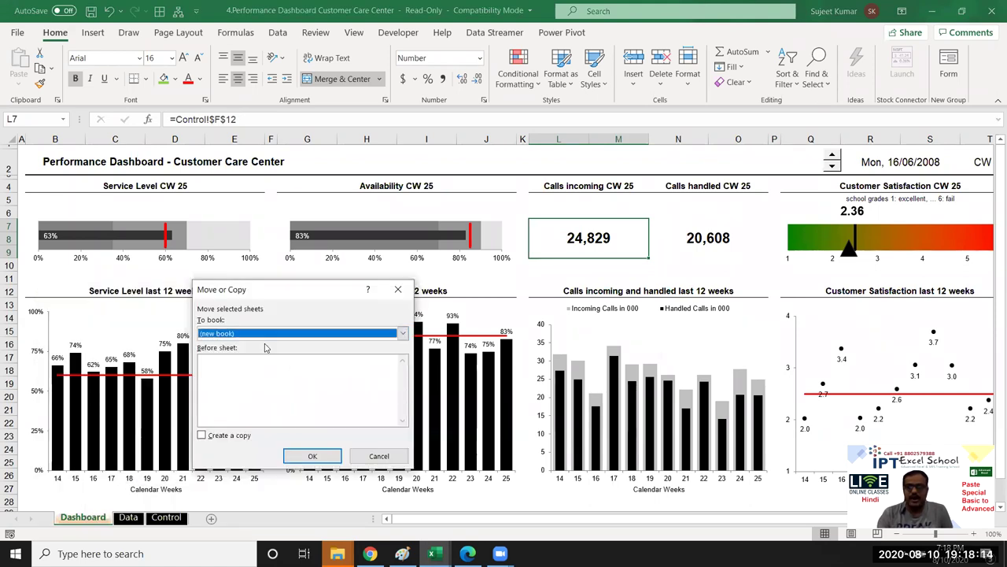
{"action": "left_click", "coordinate": [205, 436]}
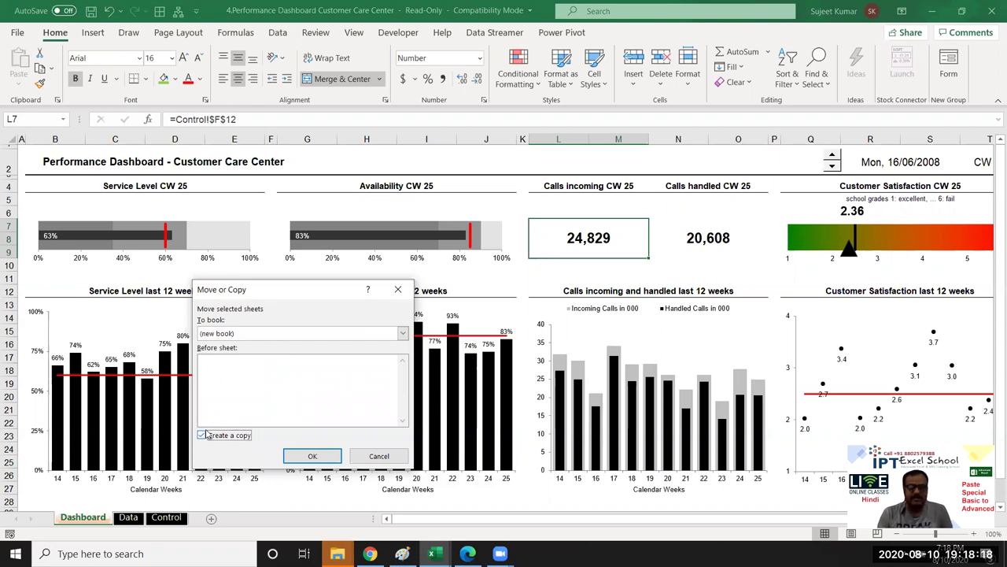
{"action": "left_click", "coordinate": [303, 461]}
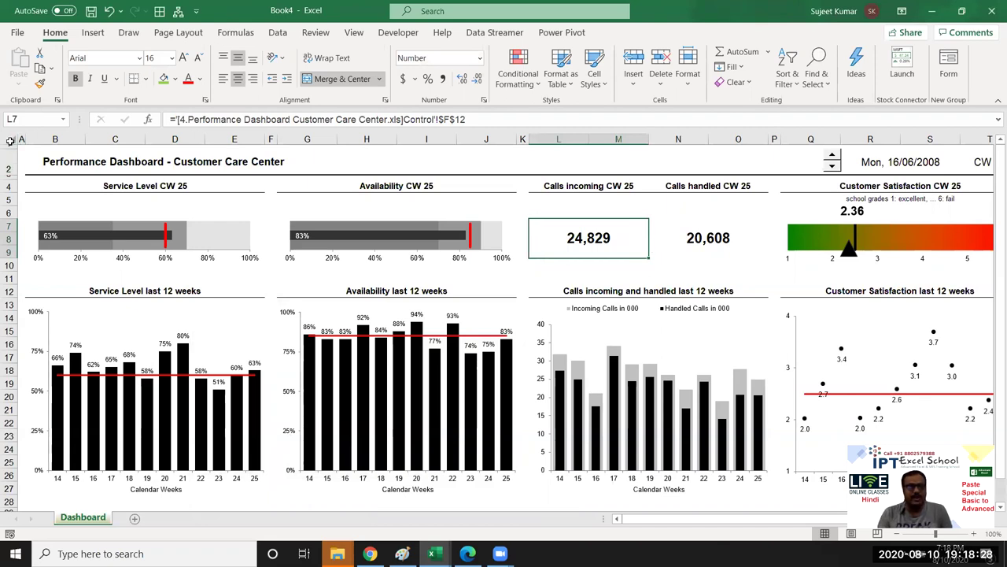
Copy the whole Book4 sheet and paste it over itself as values, confirming 20,608 is a plain number.
{"action": "left_click", "coordinate": [12, 139]}
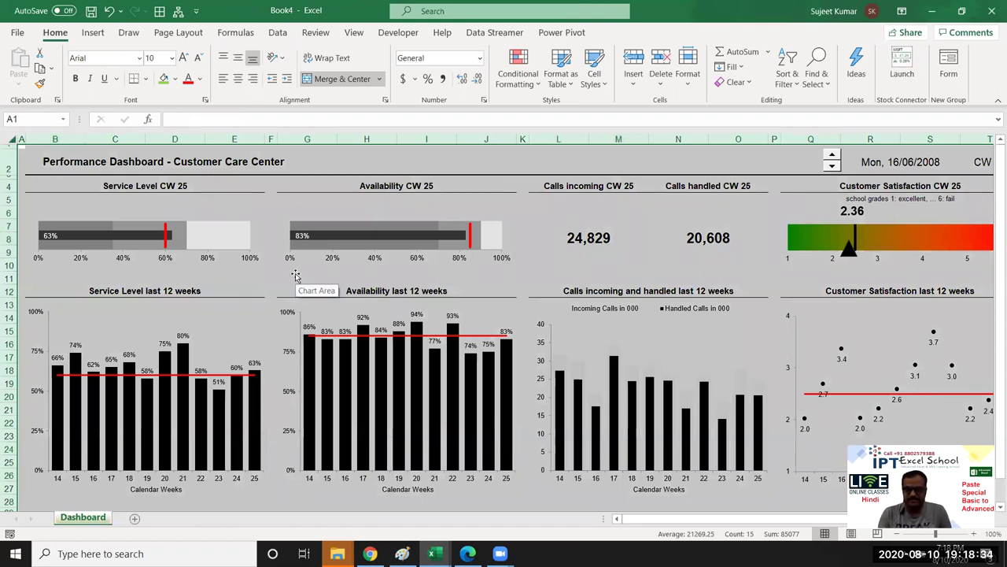
{"action": "key", "text": "ctrl+c"}
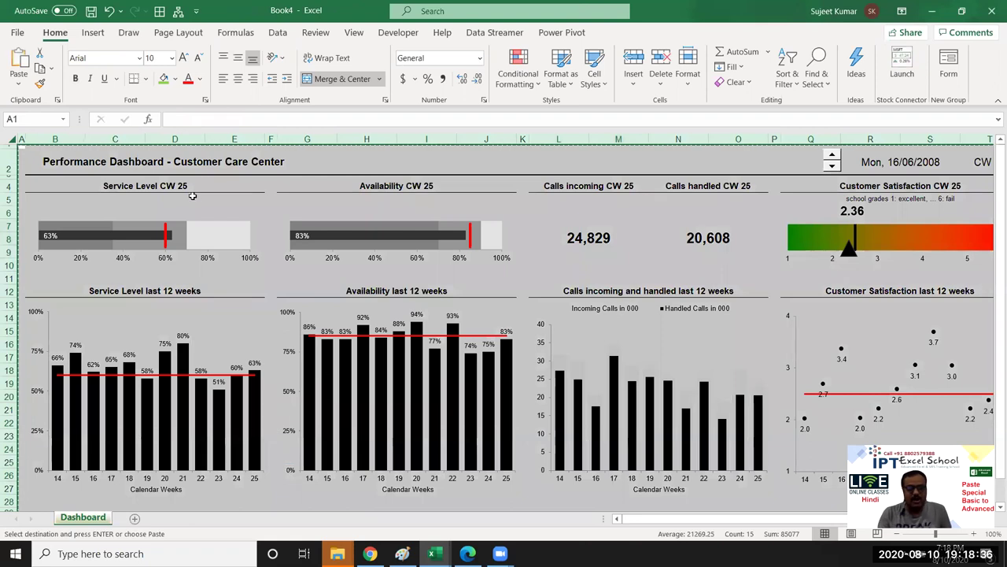
{"action": "right_click", "coordinate": [192, 194]}
{"action": "left_click", "coordinate": [241, 287]}
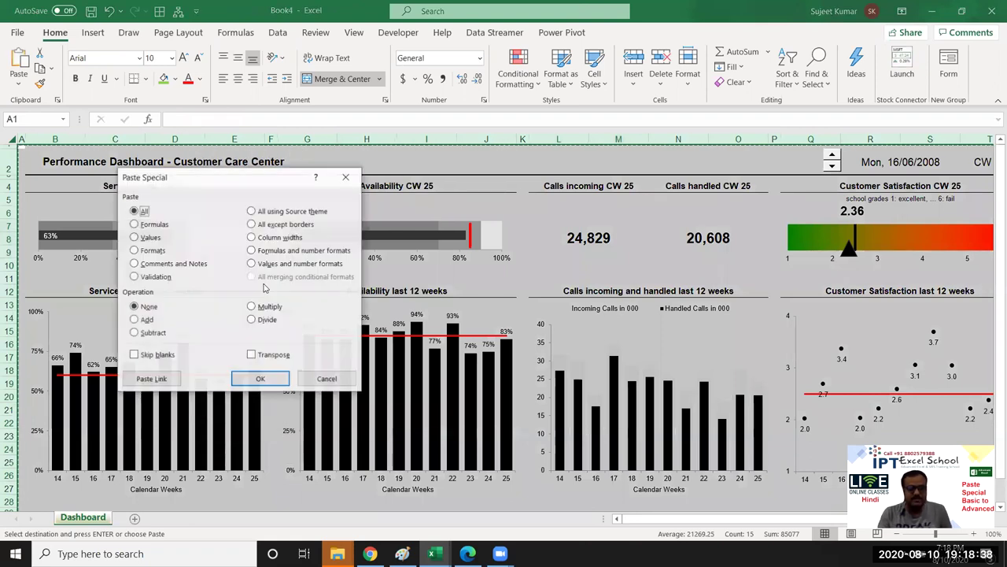
{"action": "key", "text": "alt+w"}
{"action": "left_click", "coordinate": [152, 236]}
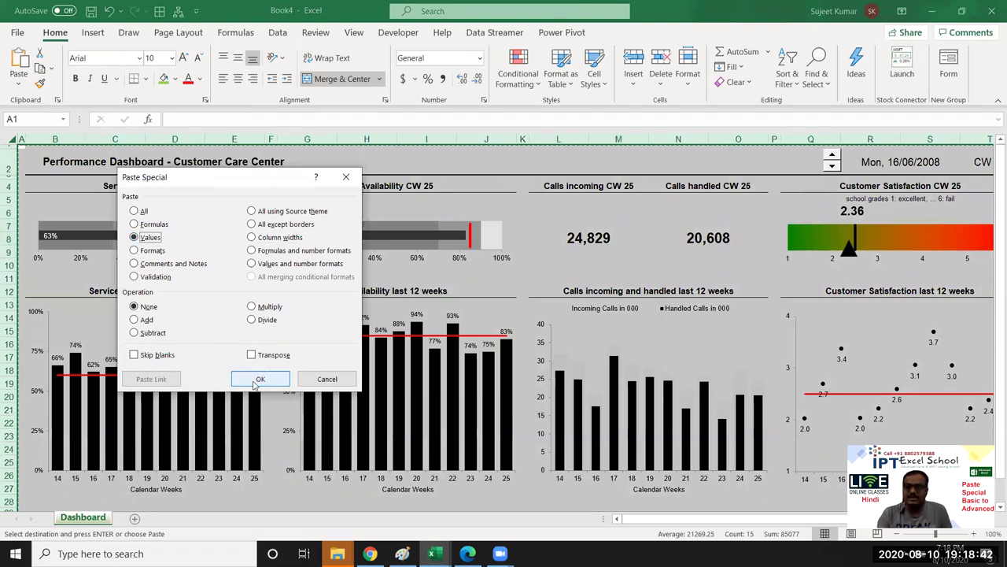
{"action": "left_click", "coordinate": [252, 381]}
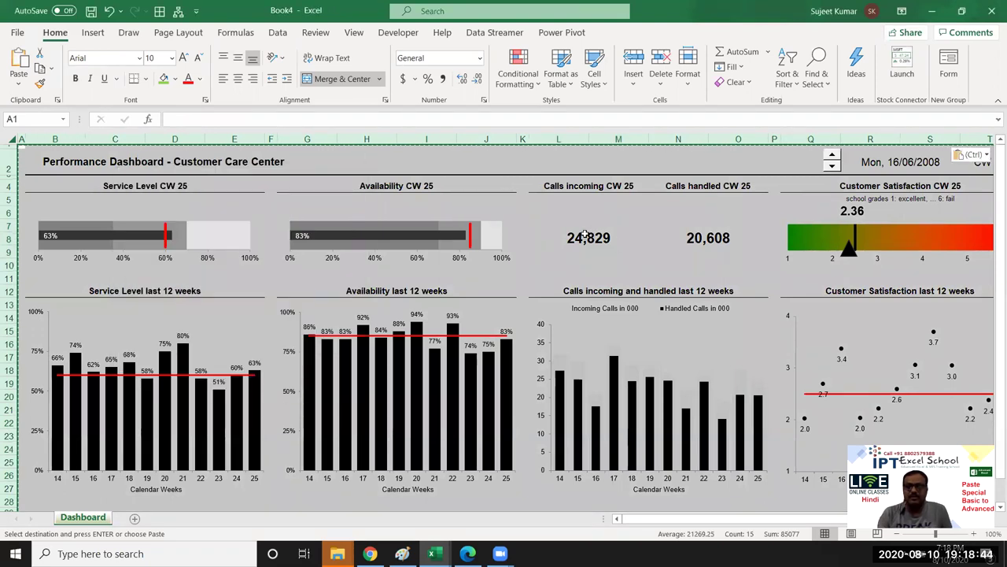
{"action": "left_click", "coordinate": [587, 236]}
{"action": "left_click", "coordinate": [670, 236]}
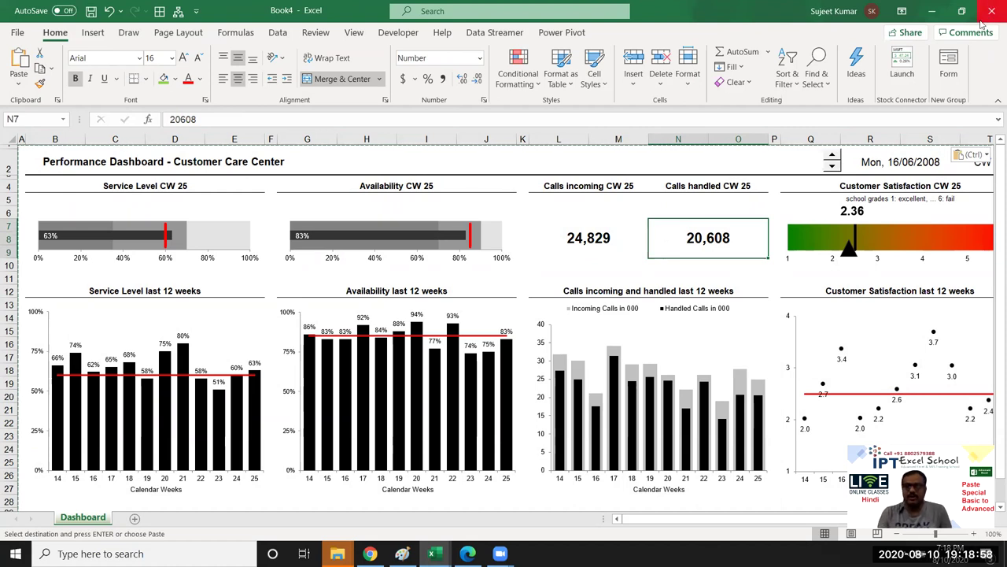
Close Book4 and the Performance Dashboard workbook without saving, declining to keep clipboard data.
{"action": "left_click", "coordinate": [941, 63]}
{"action": "left_click", "coordinate": [991, 12]}
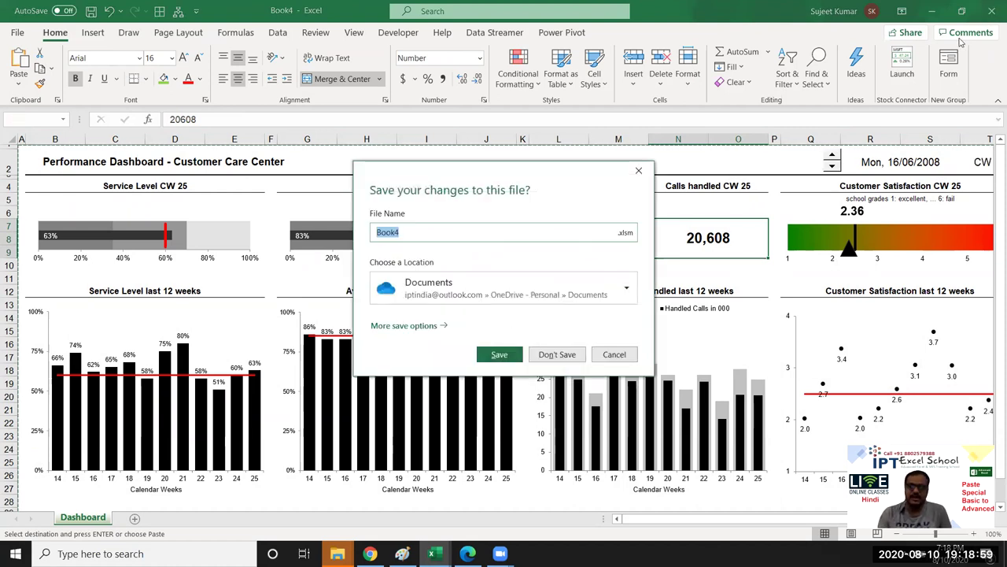
{"action": "left_click", "coordinate": [557, 355]}
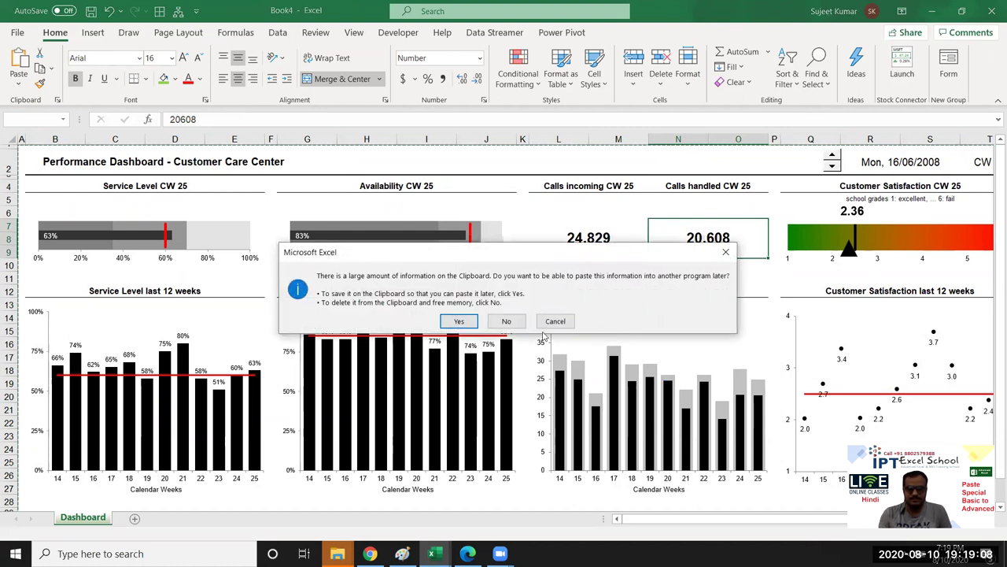
{"action": "left_click", "coordinate": [515, 324]}
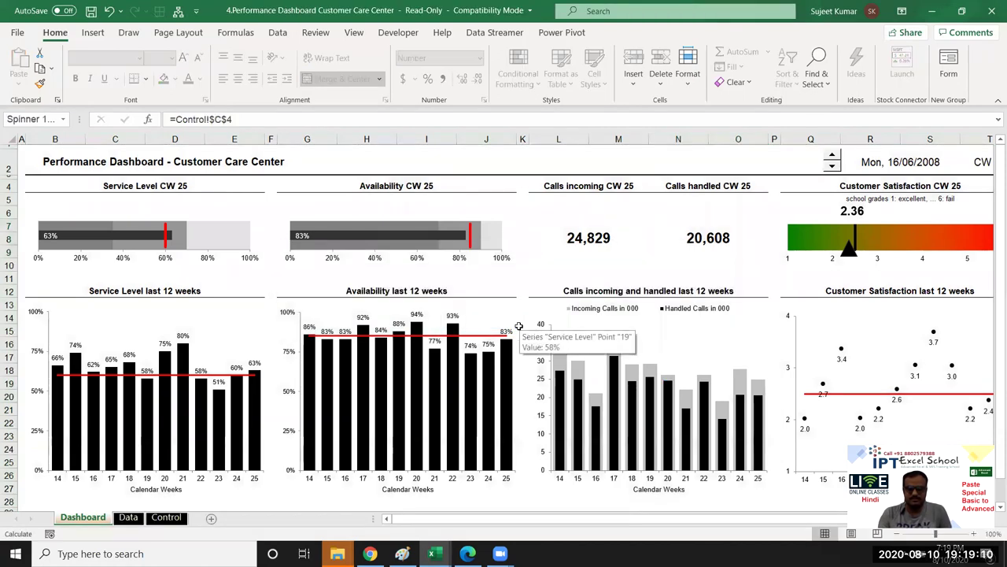
{"action": "left_click", "coordinate": [988, 16]}
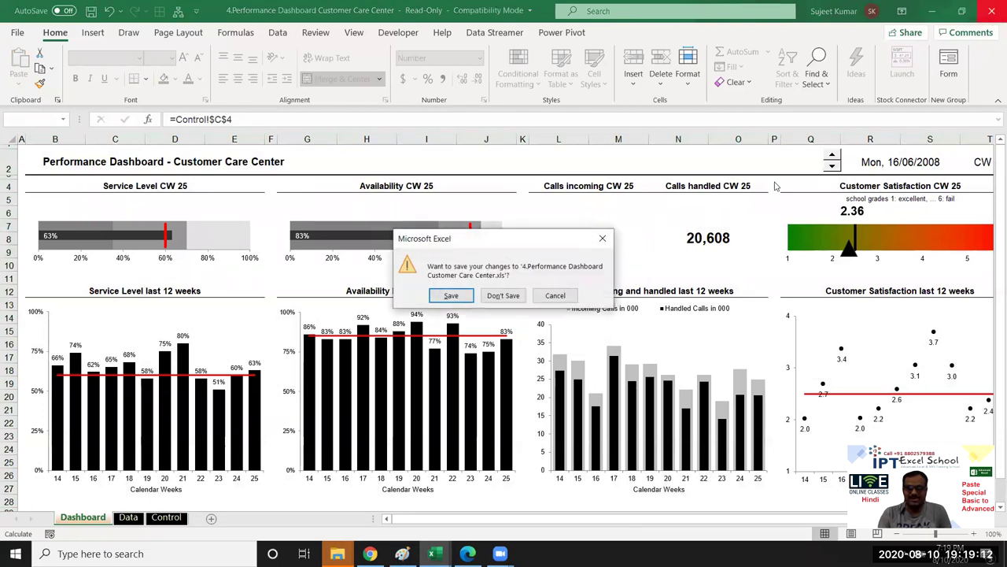
{"action": "left_click", "coordinate": [499, 297]}
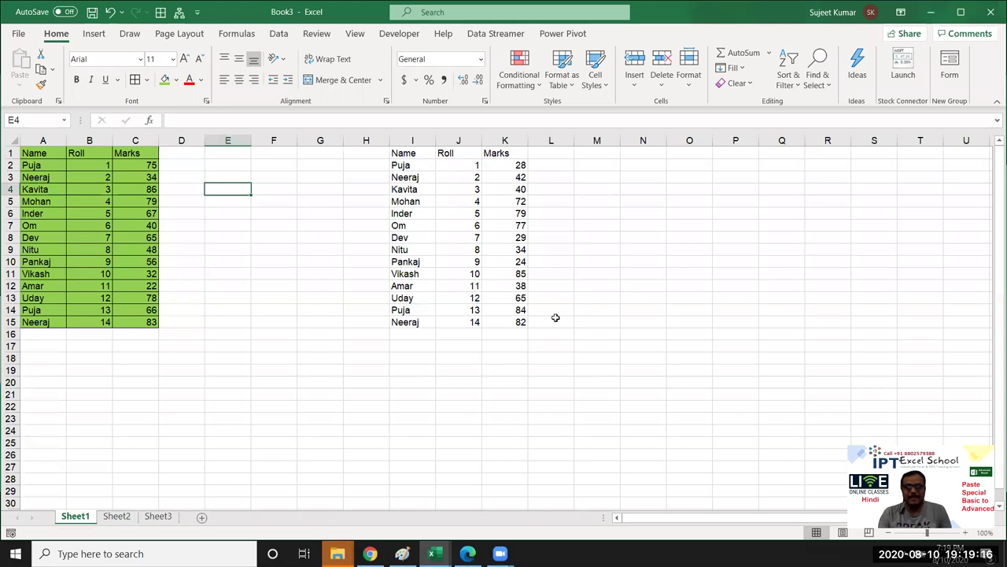
Copy the table A1:C15 and paste only its formats into M1:O15.
{"action": "left_click", "coordinate": [411, 185]}
{"action": "left_click", "coordinate": [380, 153]}
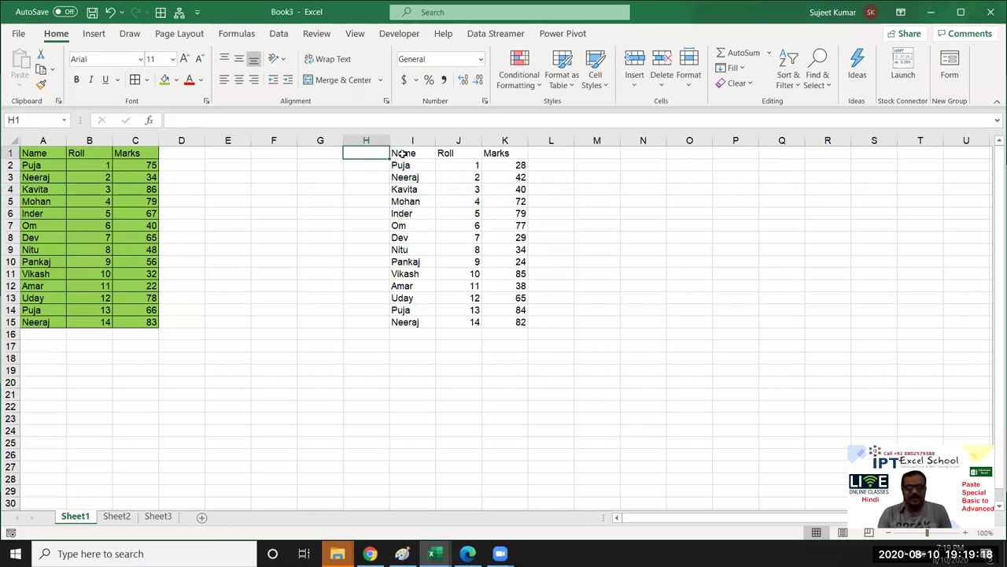
{"action": "left_click_drag", "start_coordinate": [46, 151], "coordinate": [145, 322]}
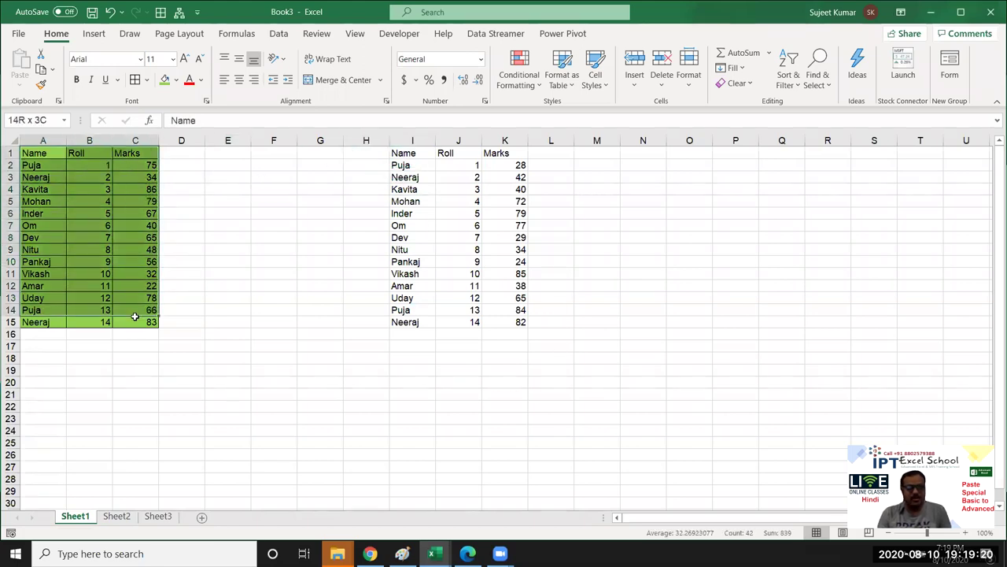
{"action": "key", "text": "ctrl+c"}
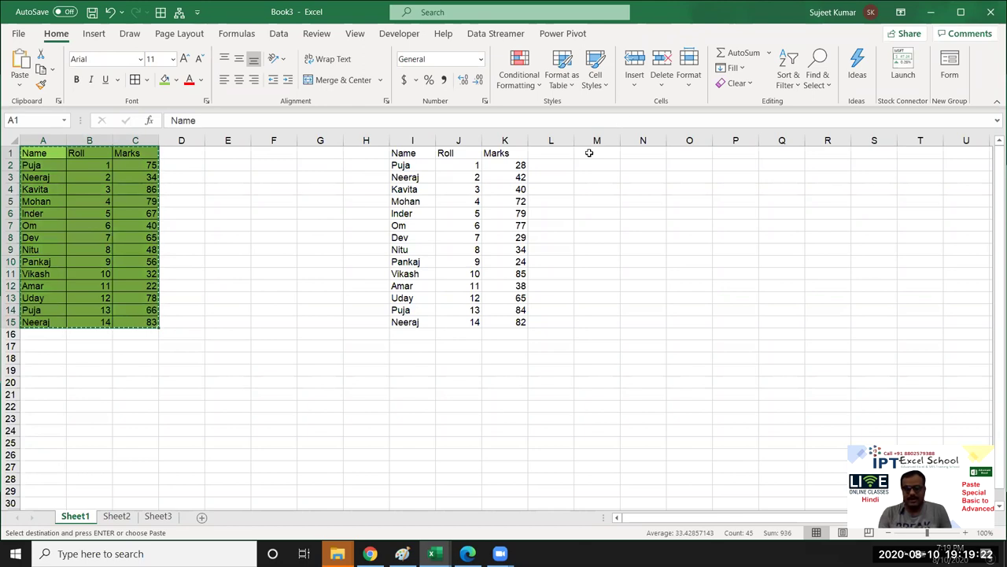
{"action": "right_click", "coordinate": [591, 153]}
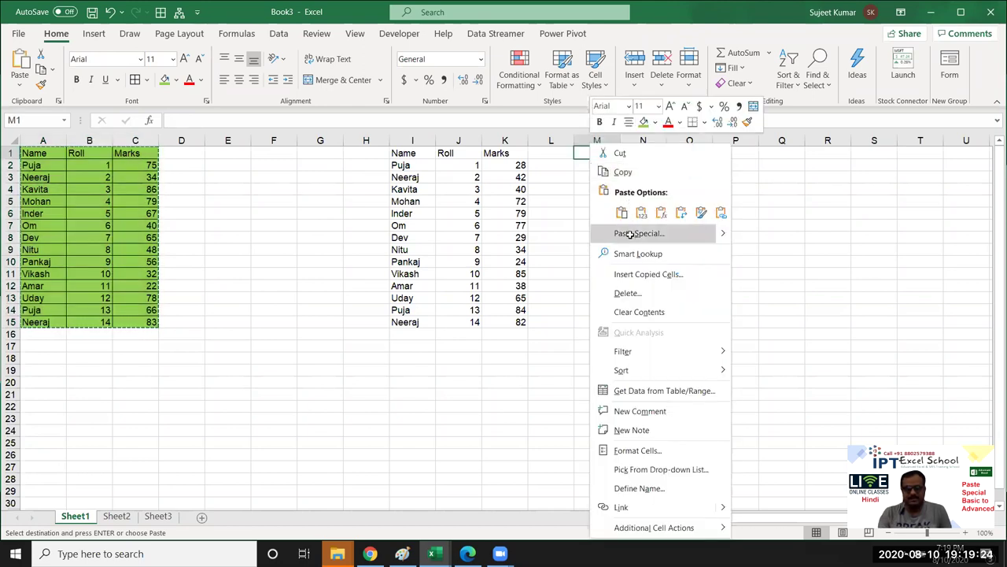
{"action": "left_click", "coordinate": [629, 234]}
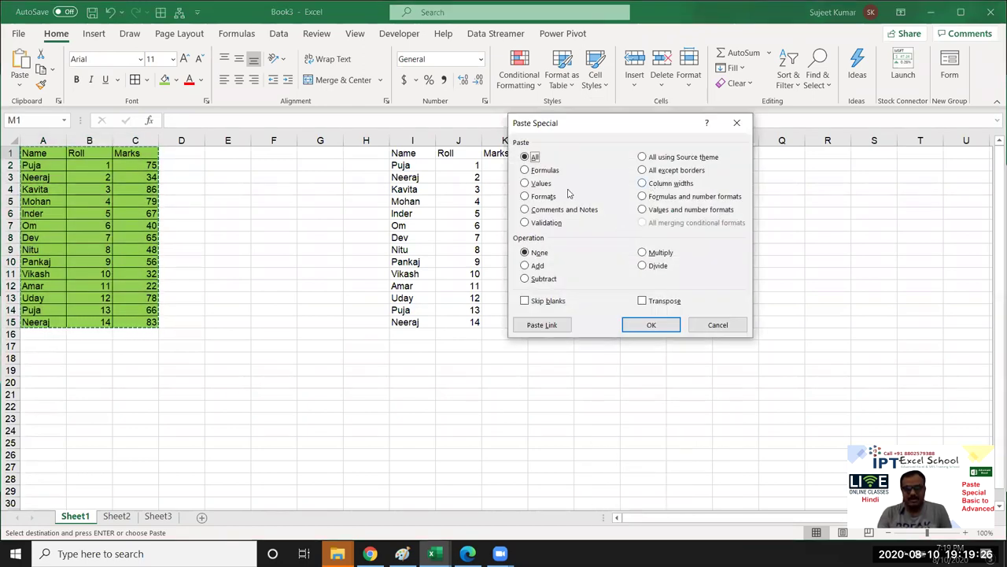
{"action": "left_click", "coordinate": [670, 184]}
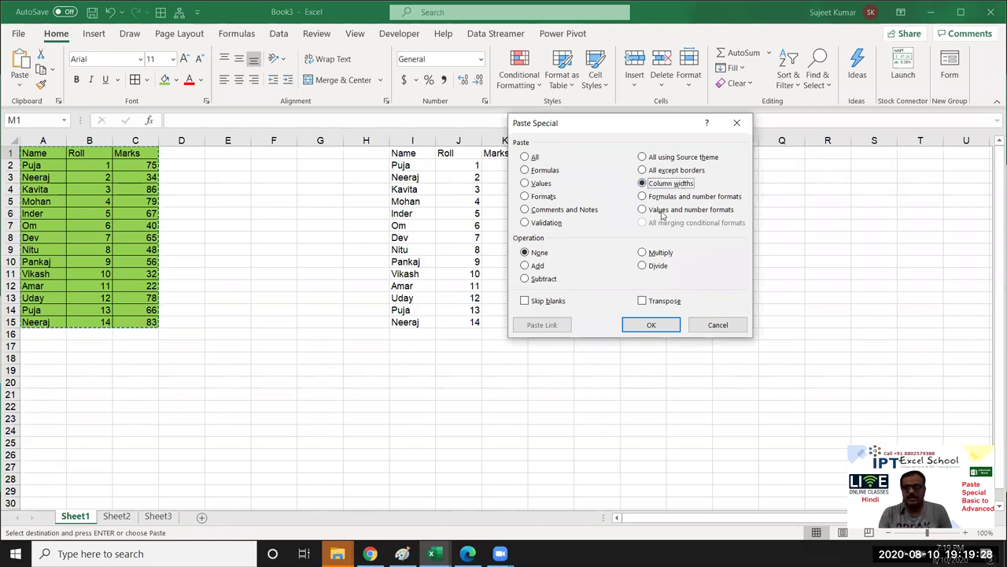
{"action": "left_click", "coordinate": [543, 196]}
{"action": "left_click", "coordinate": [653, 326]}
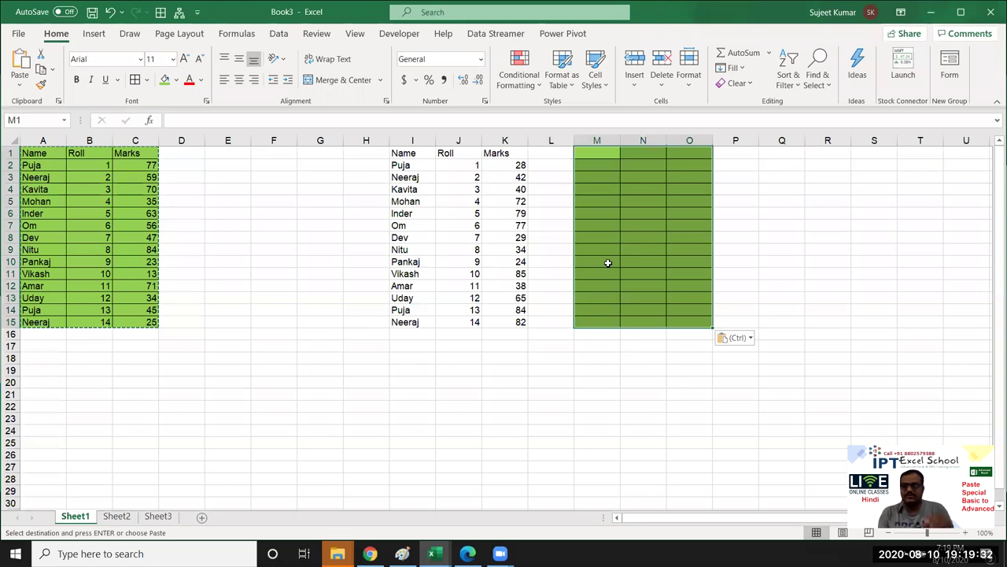
Open Paste Special at H18 and cancel it without pasting, ending copy mode.
{"action": "right_click", "coordinate": [383, 354]}
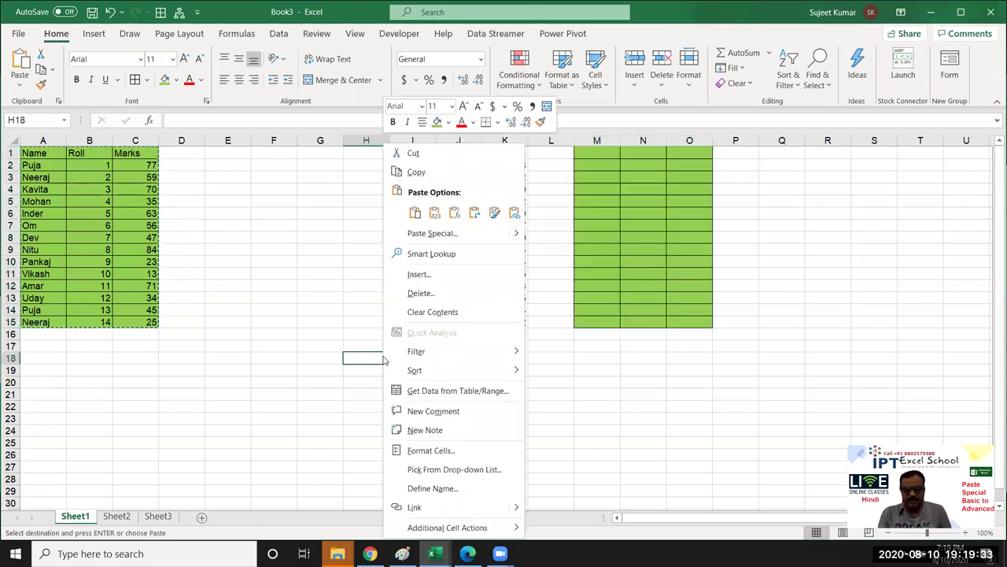
{"action": "left_click", "coordinate": [419, 236]}
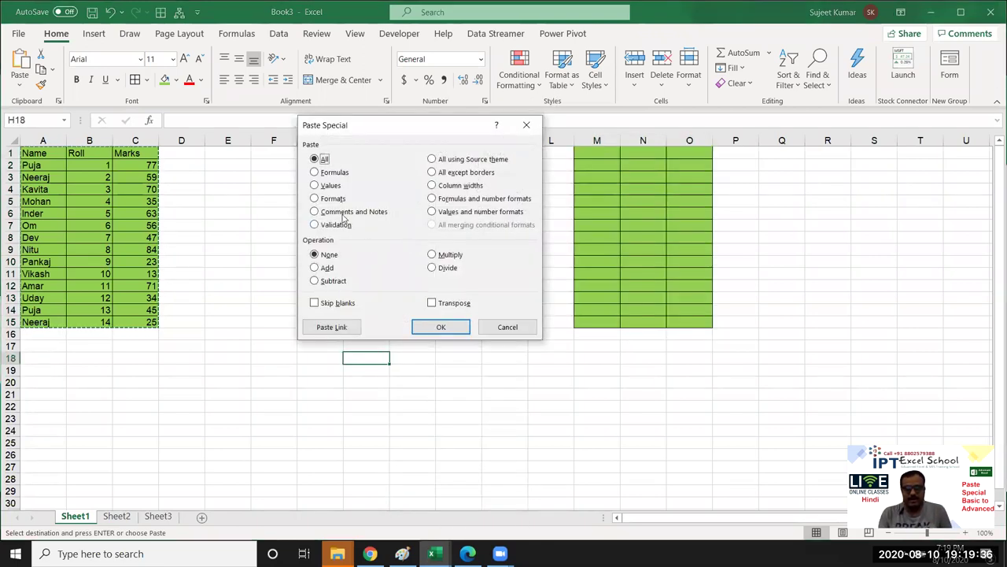
{"action": "key", "text": "Escape"}
{"action": "key", "text": "Escape"}
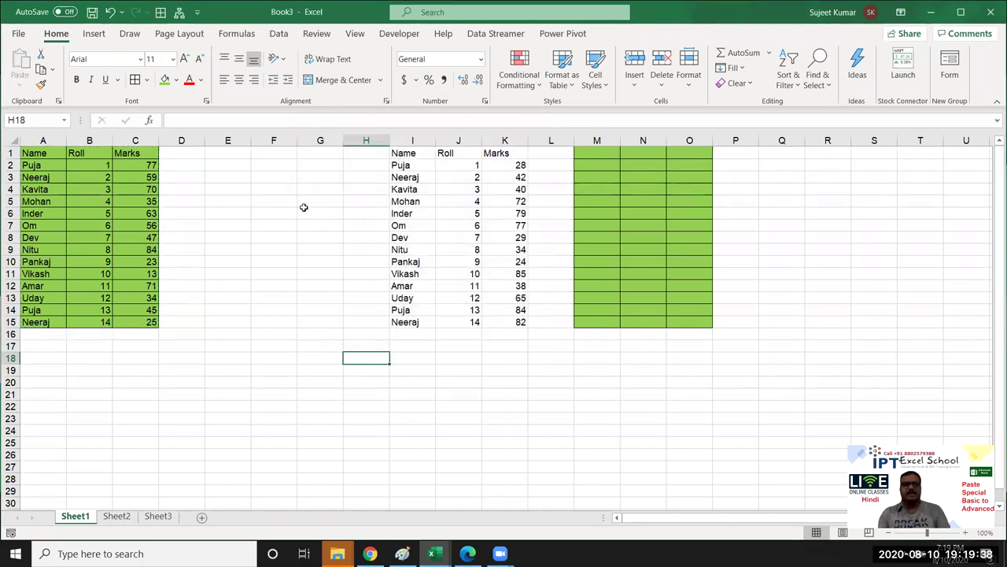
{"action": "left_click", "coordinate": [276, 202]}
{"action": "left_click", "coordinate": [126, 156]}
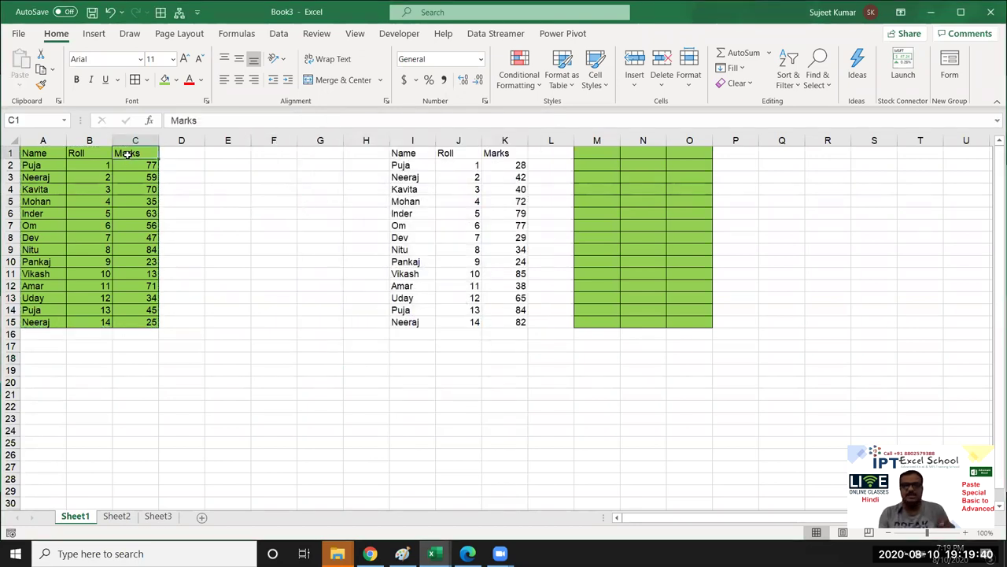
Post the comment 'This is Final Marks' on C1, copy the Marks column and select F3:F11.
{"action": "right_click", "coordinate": [128, 155]}
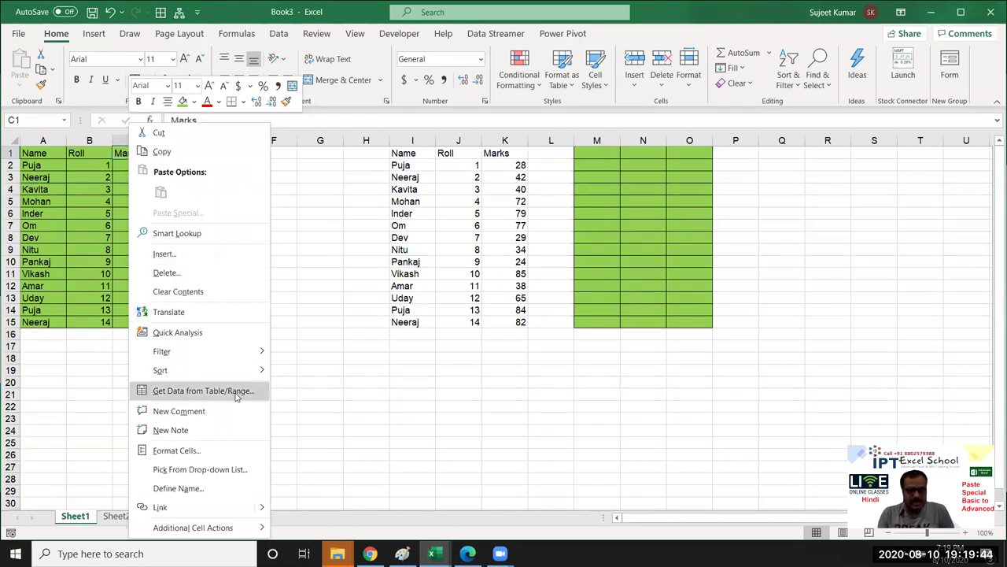
{"action": "key", "text": "Escape"}
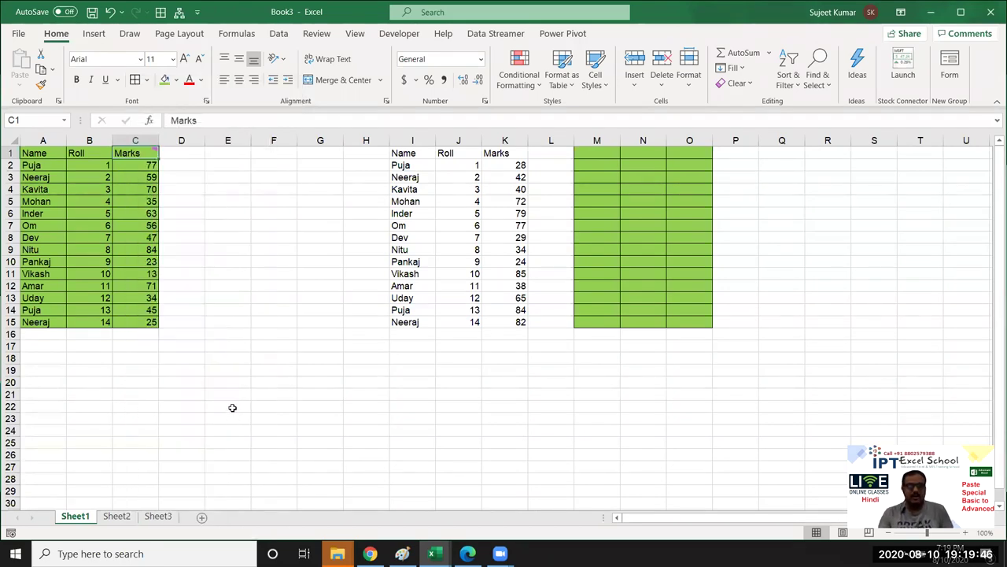
{"action": "type", "text": "Thi"}
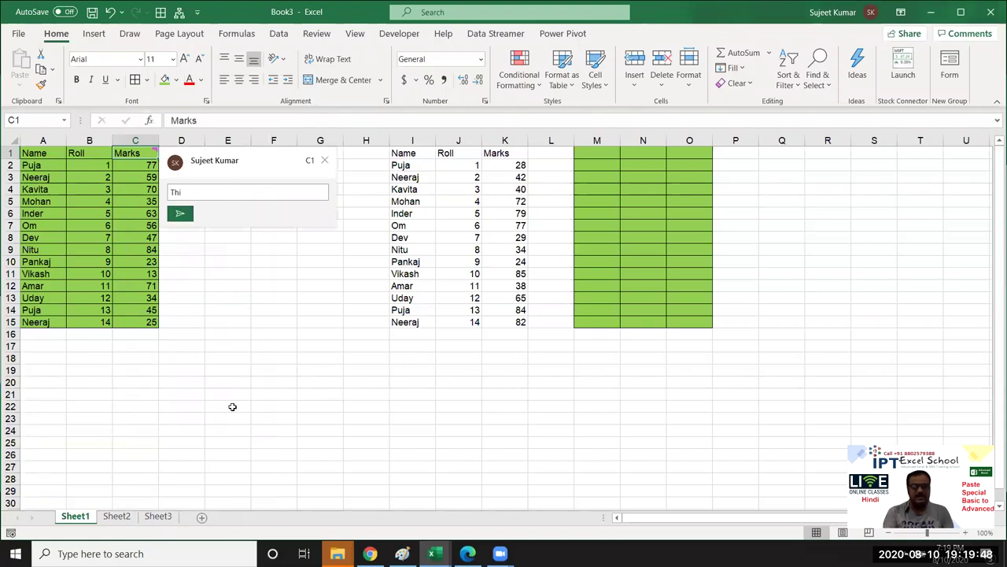
{"action": "type", "text": "s is Final"}
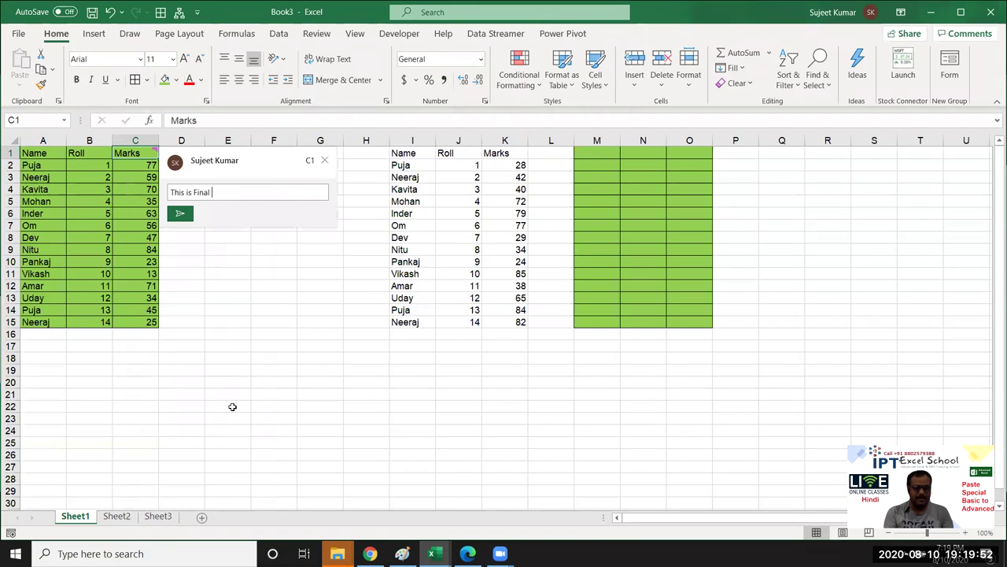
{"action": "type", "text": "arks"}
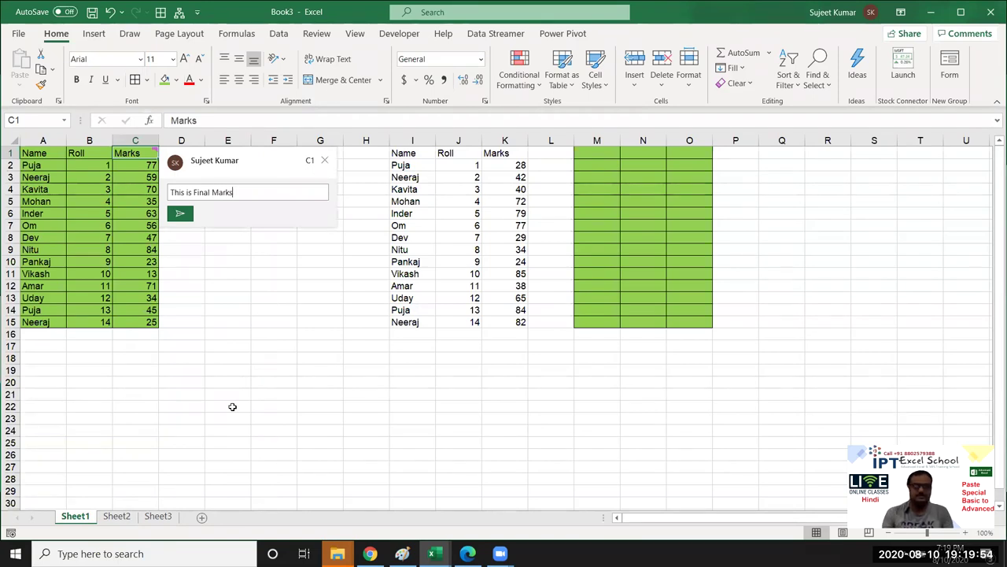
{"action": "left_click", "coordinate": [182, 213]}
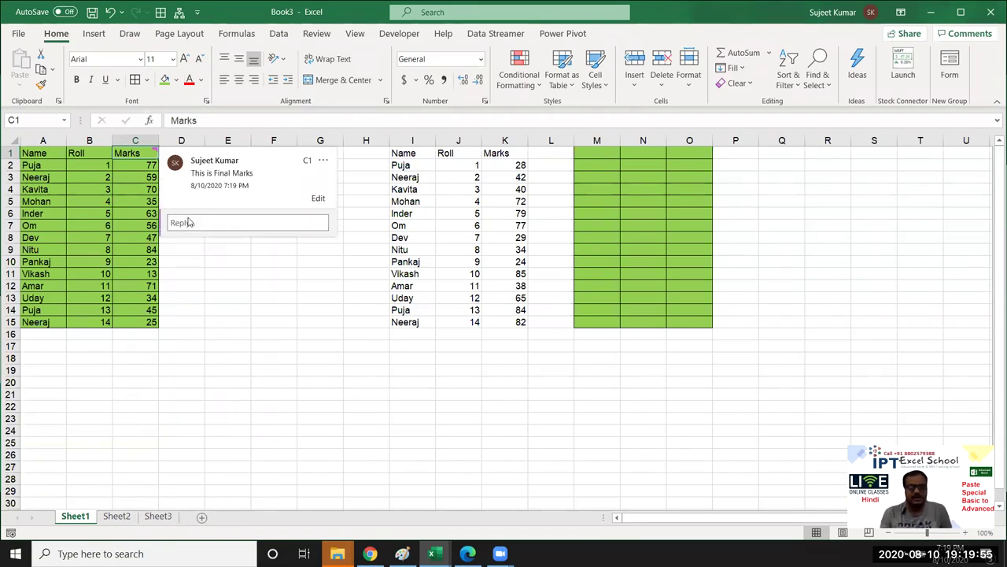
{"action": "left_click", "coordinate": [231, 276]}
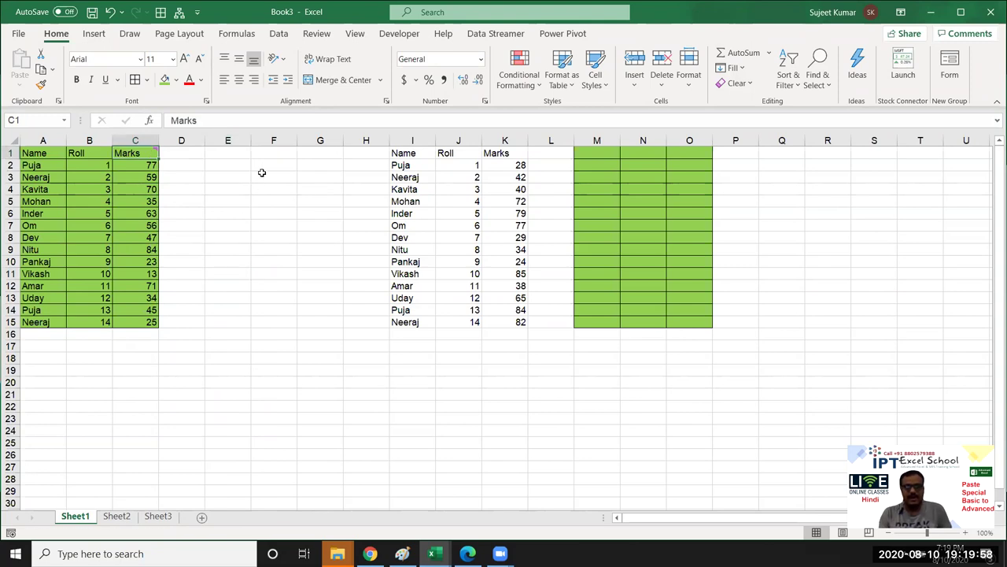
{"action": "key", "text": "ctrl+c"}
{"action": "left_click_drag", "start_coordinate": [267, 174], "coordinate": [268, 268]}
Paste only the comment into F3:F11 using Paste Special > Comments and Notes.
{"action": "right_click", "coordinate": [271, 236]}
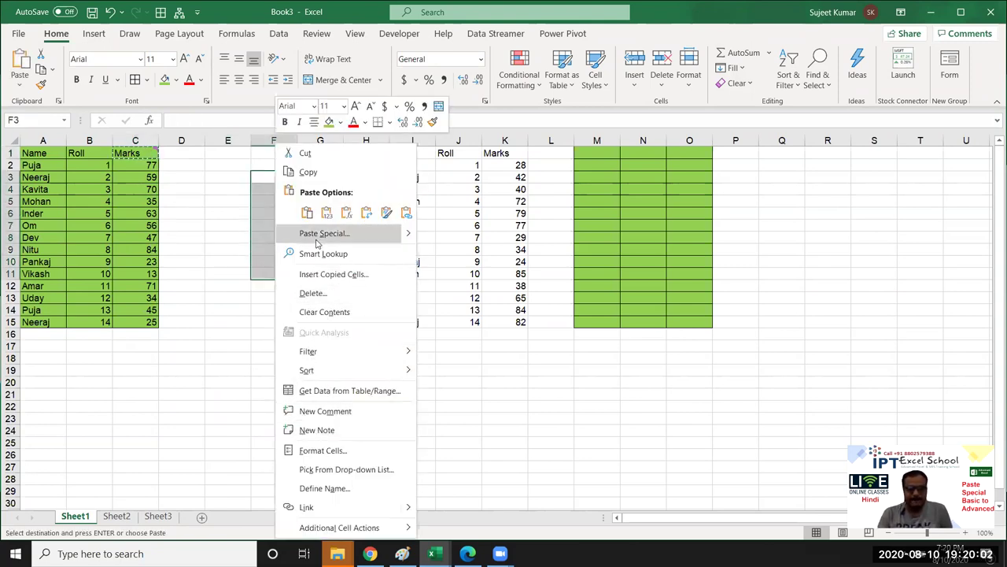
{"action": "left_click", "coordinate": [314, 234]}
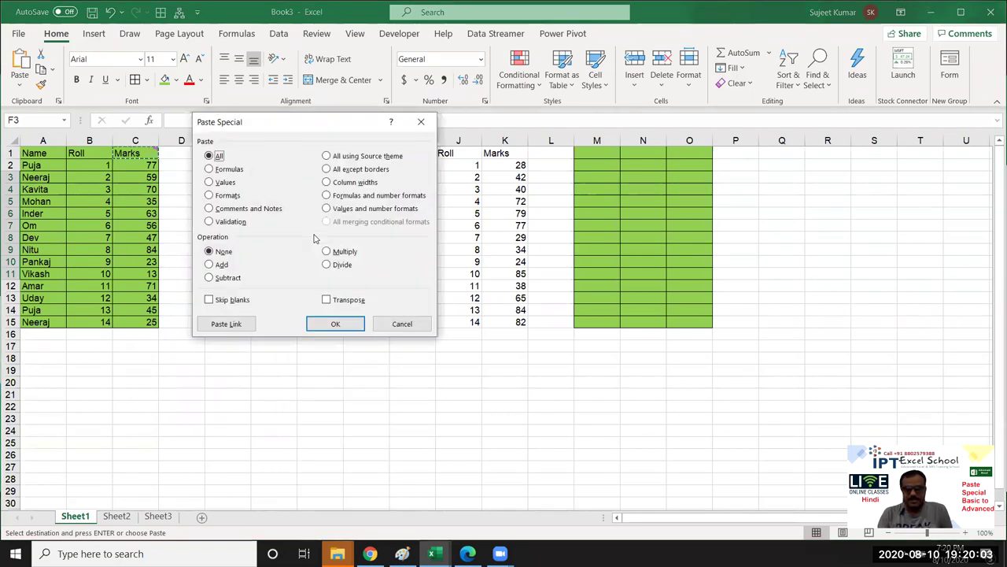
{"action": "left_click", "coordinate": [229, 210]}
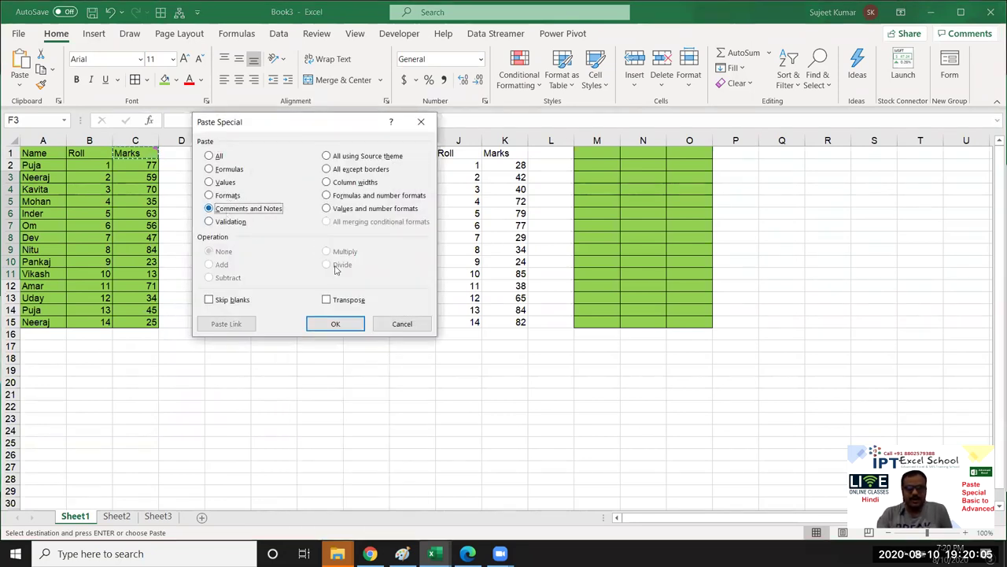
{"action": "left_click", "coordinate": [336, 324]}
{"action": "left_click", "coordinate": [289, 230]}
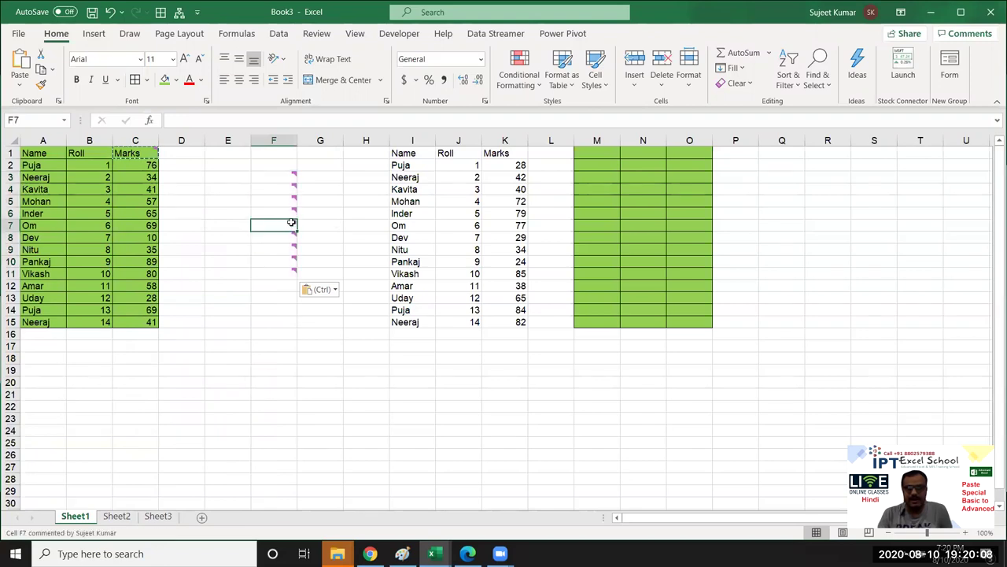
Select column F and delete two columns with Ctrl+-.
{"action": "mouse_move", "coordinate": [292, 184]}
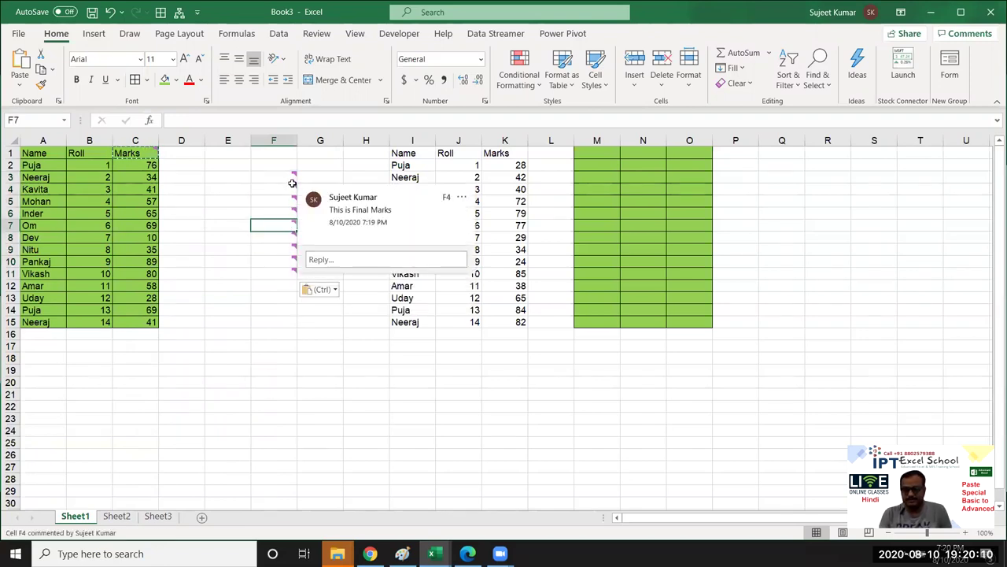
{"action": "left_click", "coordinate": [285, 140]}
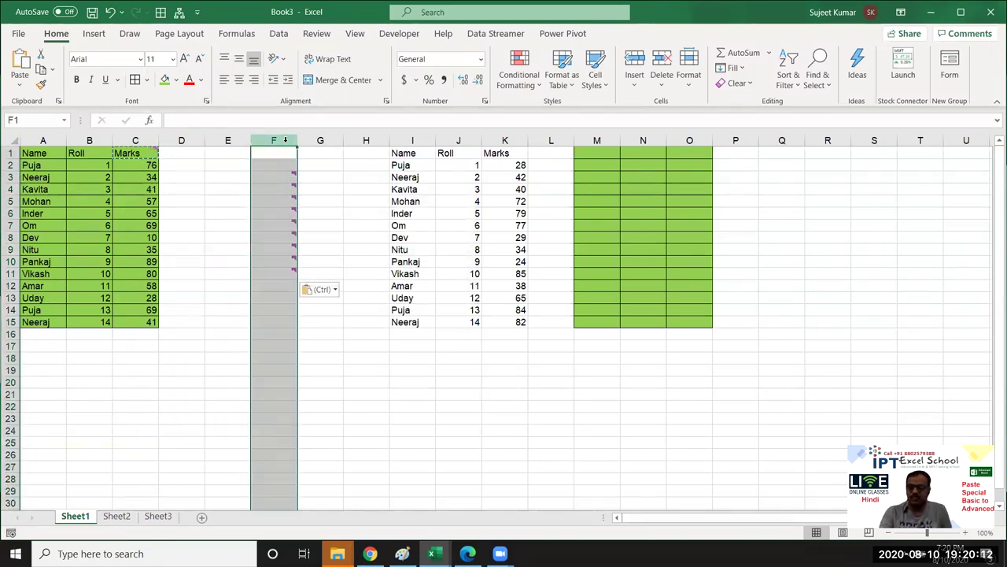
{"action": "key", "text": "ctrl+minus"}
{"action": "key", "text": "ctrl+minus"}
{"action": "key", "text": "ctrl+minus"}
{"action": "key", "text": "ctrl+minus"}
{"action": "key", "text": "ctrl+minus"}
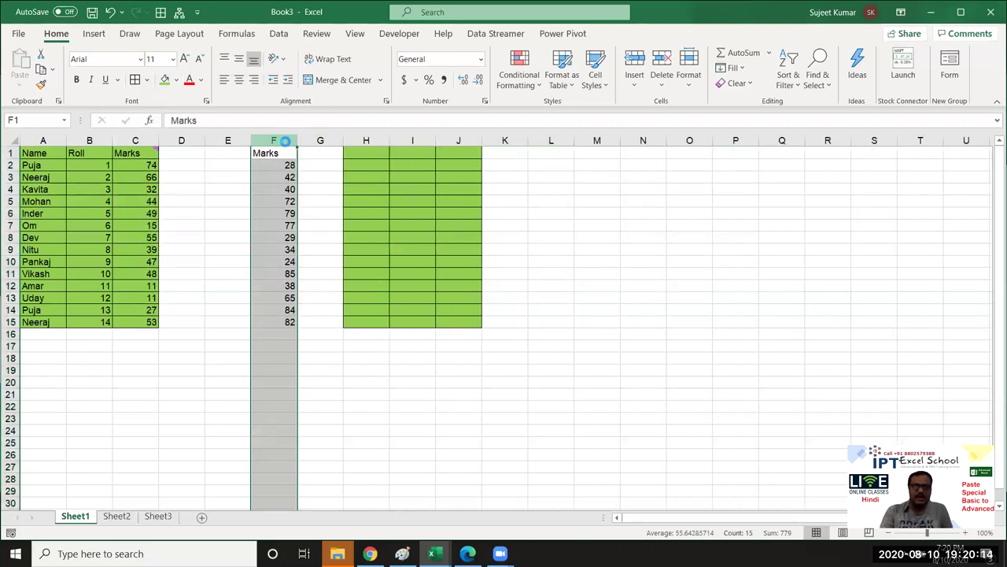
{"action": "key", "text": "ctrl+minus"}
{"action": "key", "text": "ctrl+minus"}
{"action": "key", "text": "ctrl+minus"}
{"action": "key", "text": "ctrl+minus"}
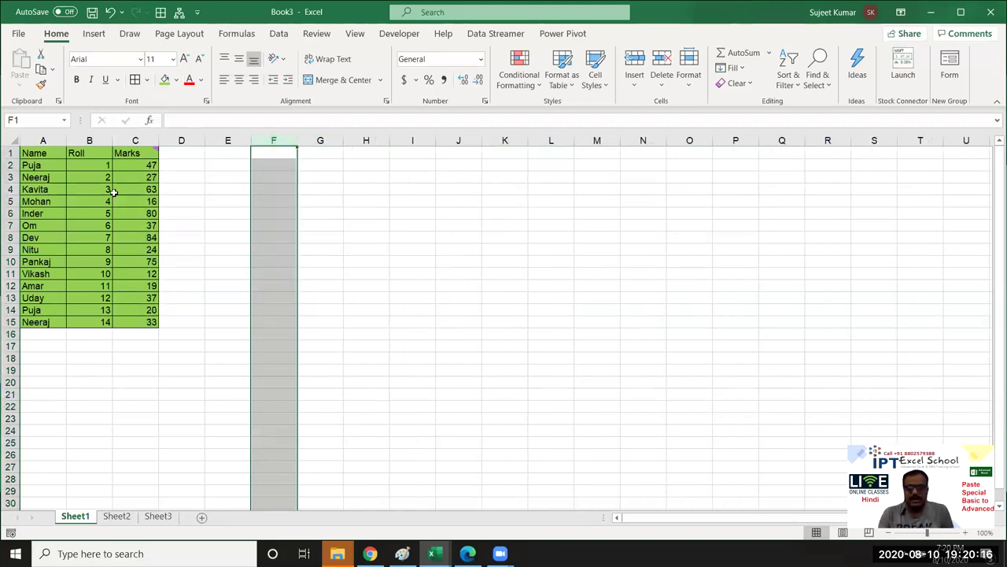
AutoFit columns A, B and C to their contents, then select a large block of the sheet.
{"action": "left_click", "coordinate": [114, 192]}
{"action": "double_click", "coordinate": [66, 140]}
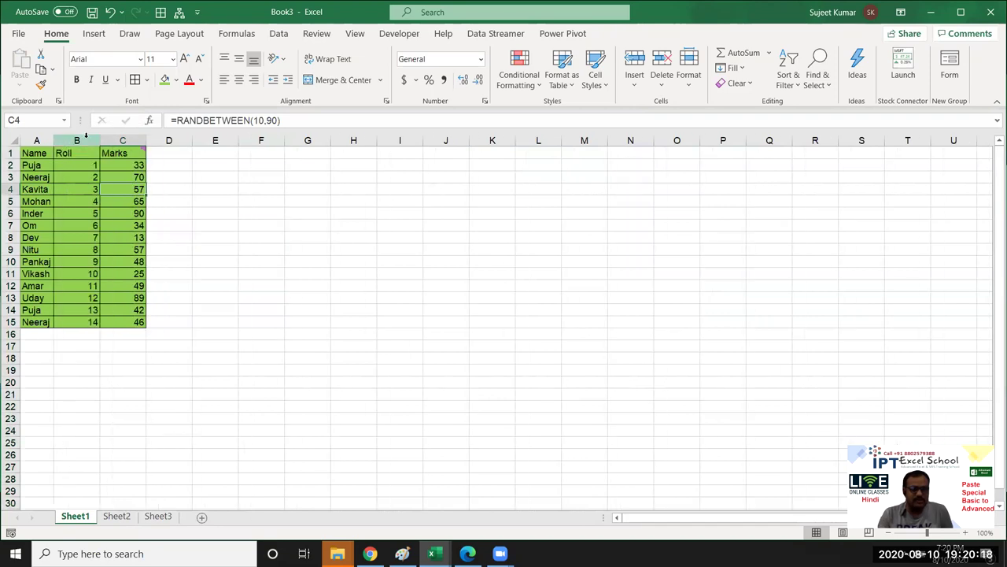
{"action": "double_click", "coordinate": [100, 141]}
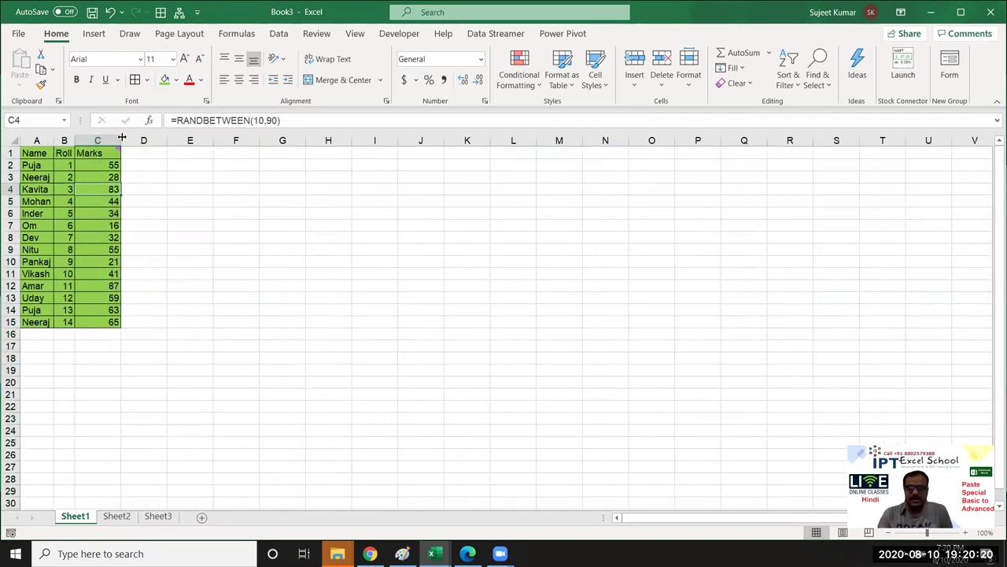
{"action": "double_click", "coordinate": [121, 141]}
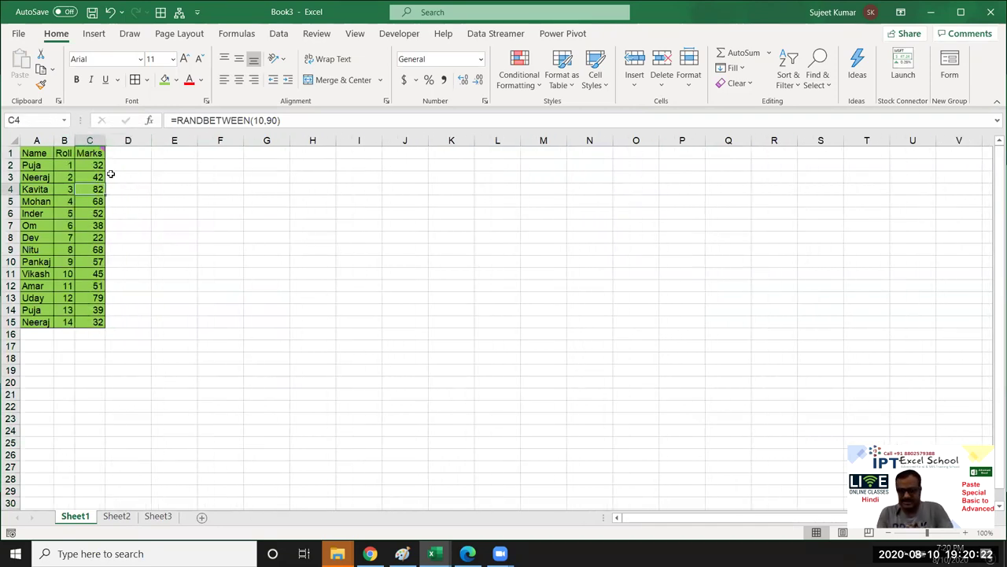
{"action": "left_click_drag", "start_coordinate": [27, 152], "coordinate": [975, 441]}
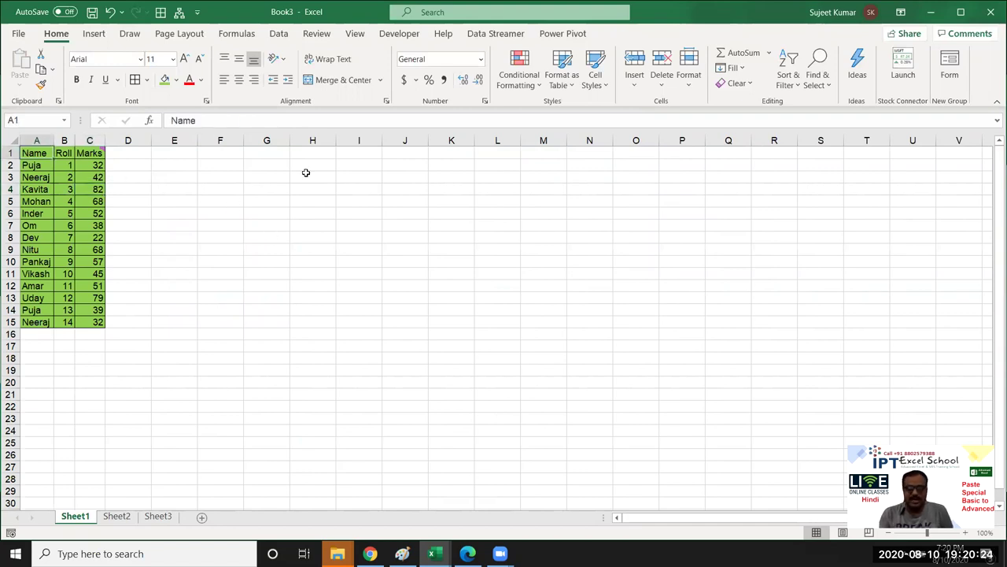
Copy the A1:C15 table and paste it in full at I1 with Paste Special > All.
{"action": "left_click", "coordinate": [779, 350]}
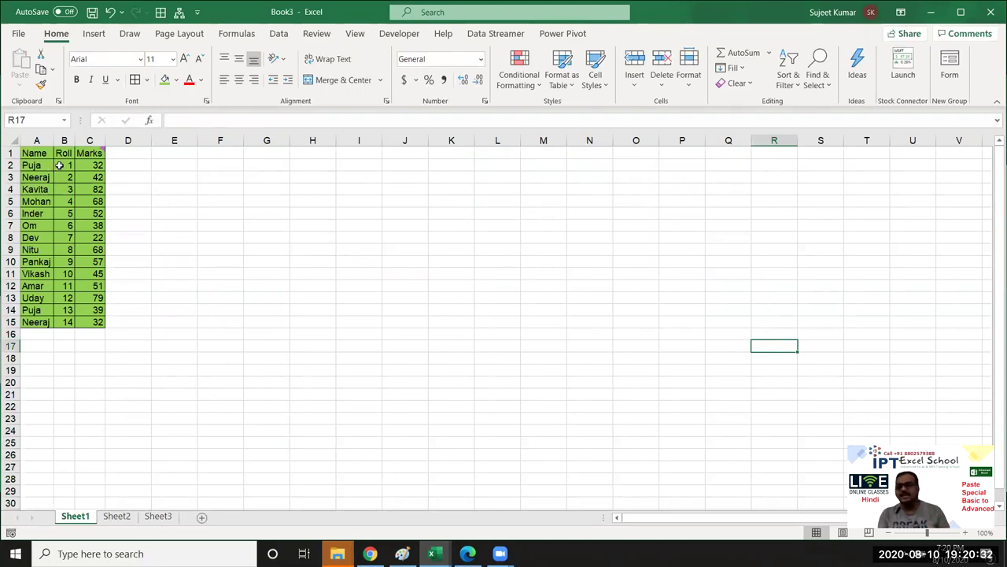
{"action": "left_click_drag", "start_coordinate": [44, 152], "coordinate": [99, 321]}
{"action": "key", "text": "ctrl+c"}
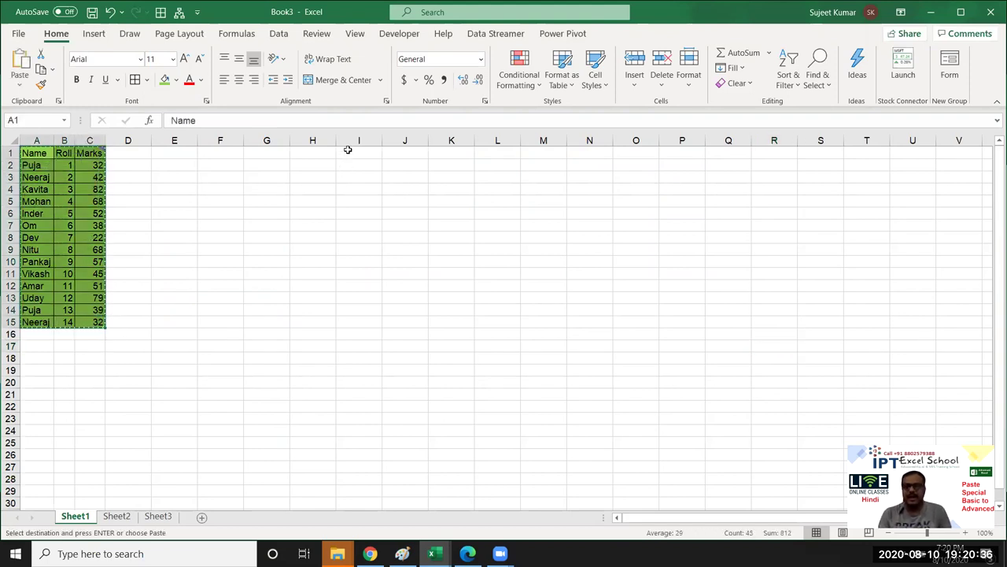
{"action": "left_click", "coordinate": [347, 149]}
{"action": "right_click", "coordinate": [349, 150]}
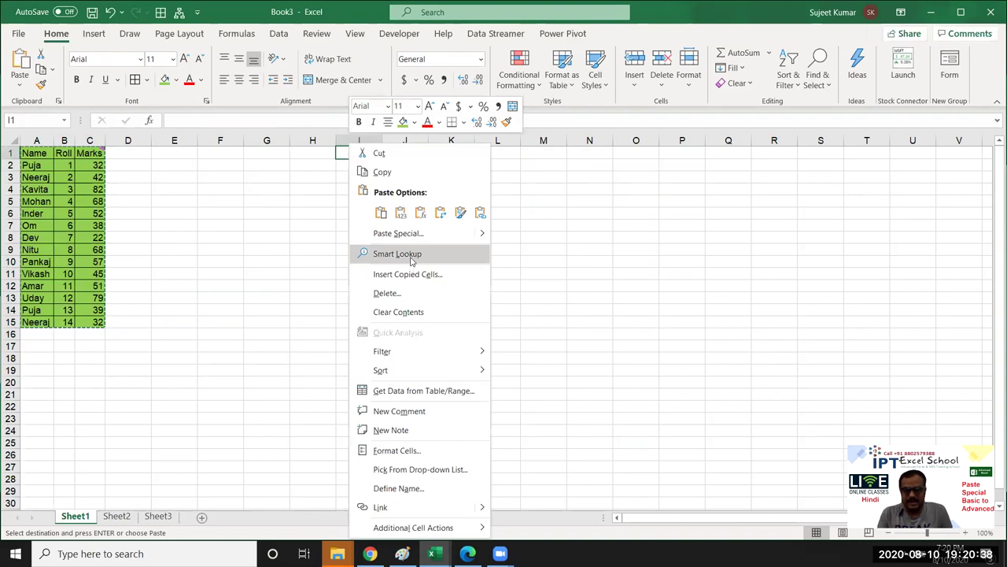
{"action": "left_click", "coordinate": [400, 234]}
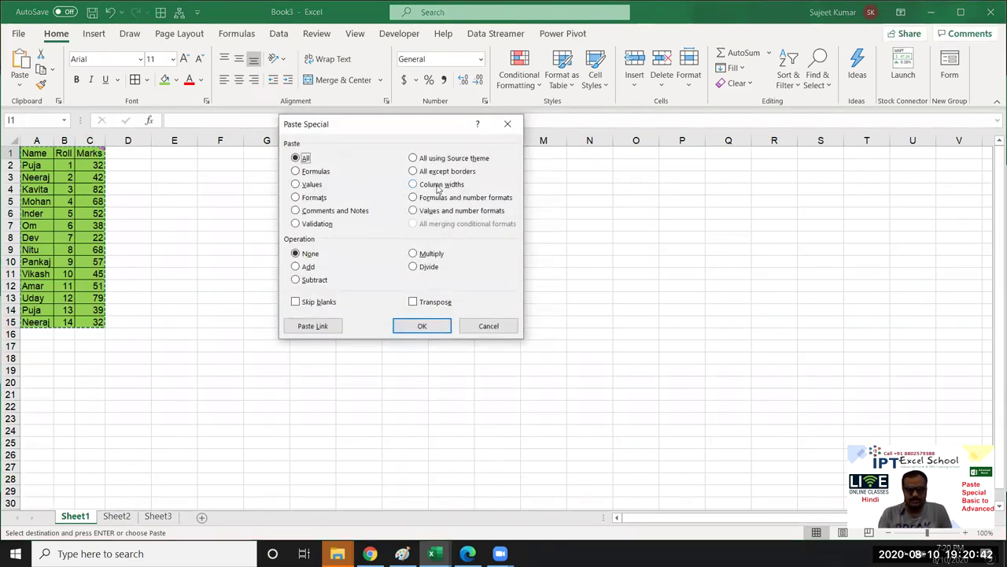
{"action": "left_click", "coordinate": [413, 328]}
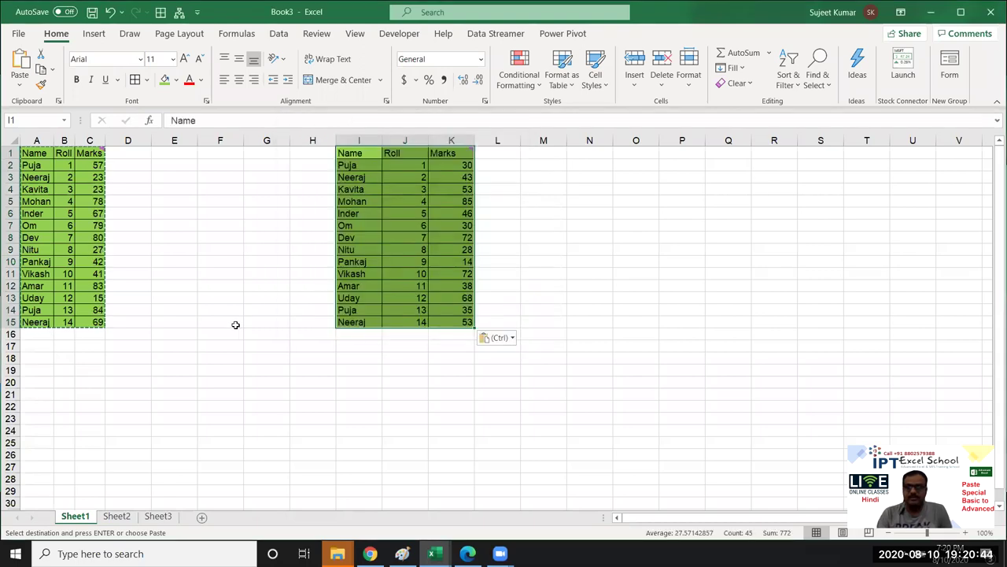
Apply the source column widths to columns I to K via Paste Special > Column widths.
{"action": "right_click", "coordinate": [358, 186]}
{"action": "left_click", "coordinate": [406, 197]}
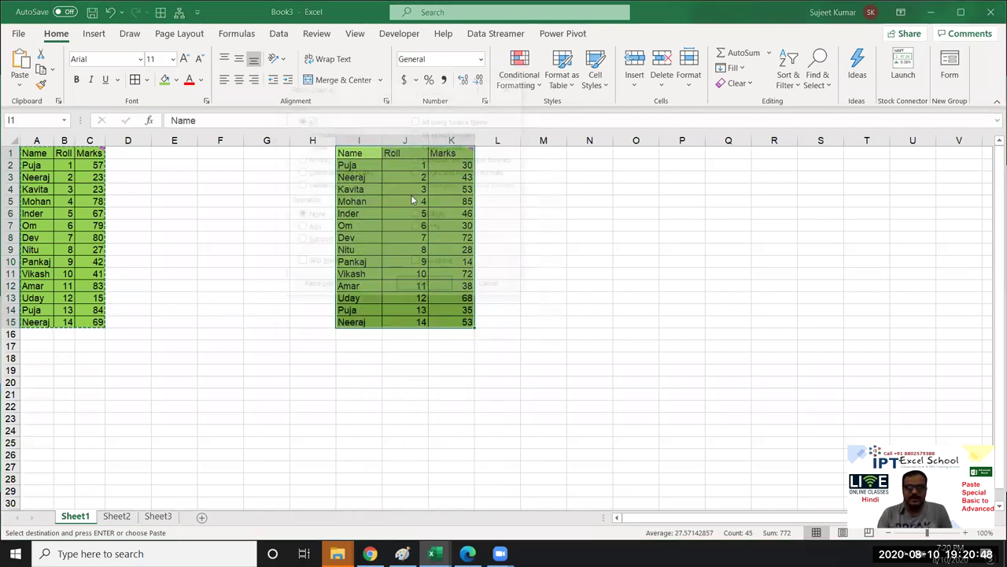
{"action": "left_click", "coordinate": [447, 147]}
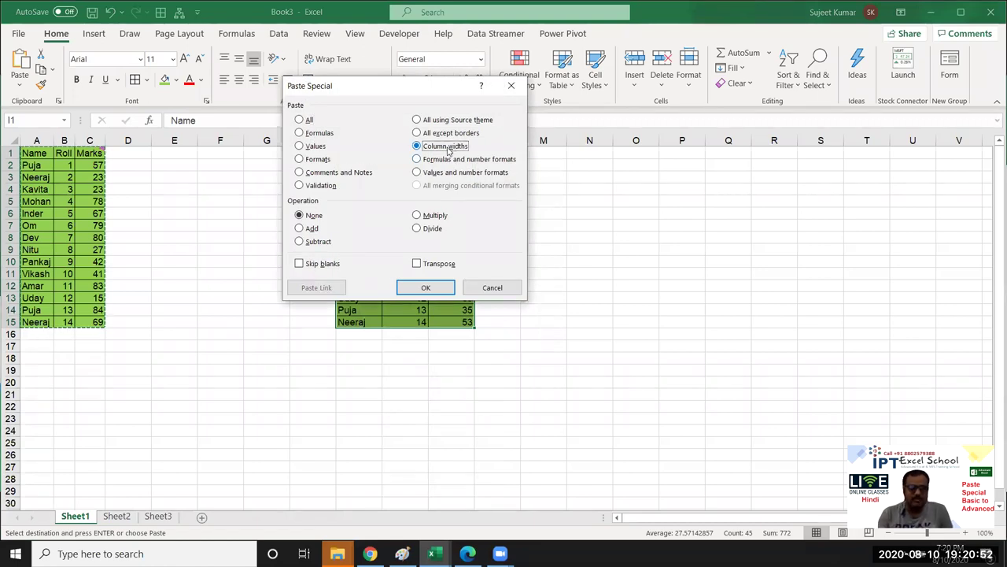
{"action": "left_click", "coordinate": [426, 288]}
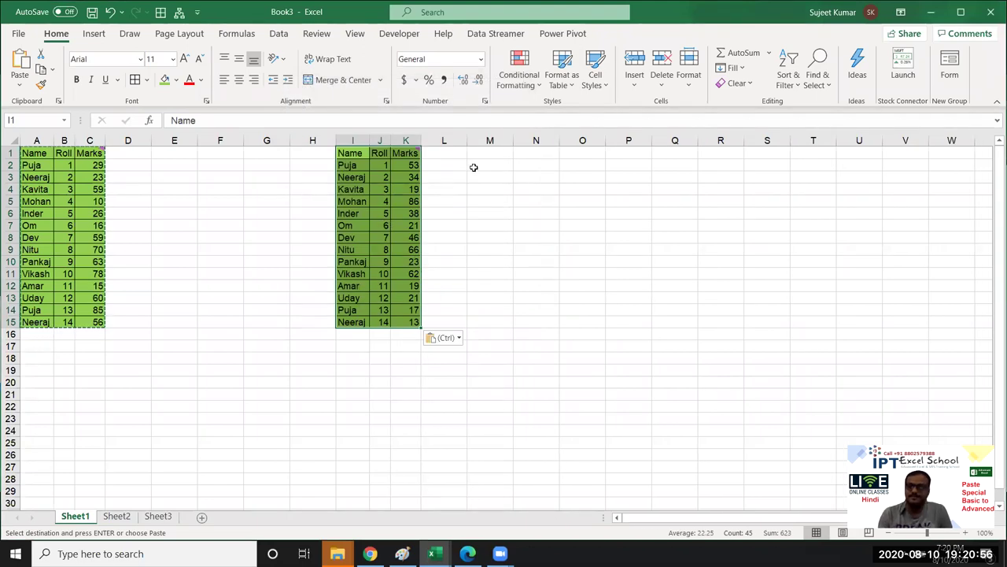
{"action": "left_click", "coordinate": [503, 154]}
{"action": "right_click", "coordinate": [503, 154]}
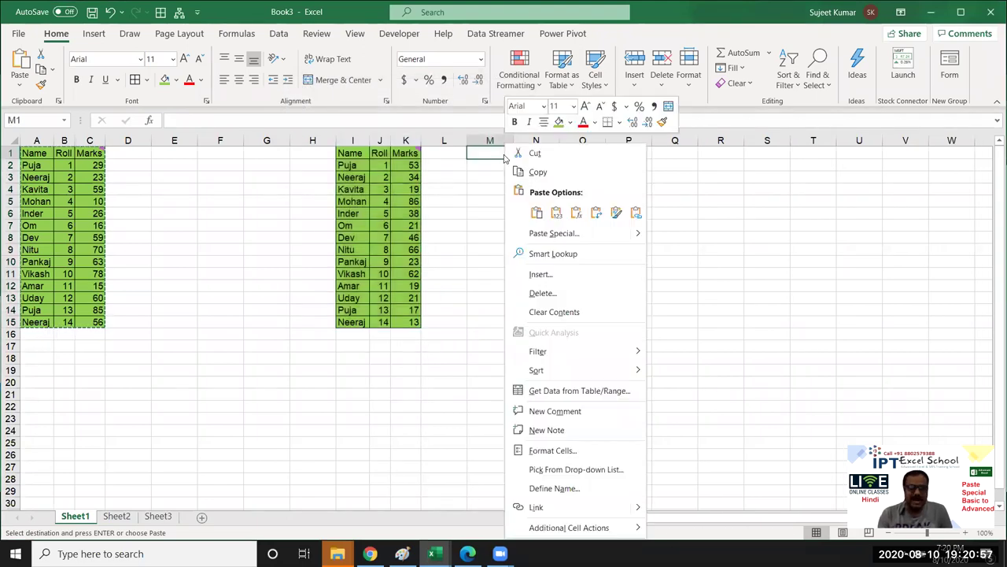
Narrow columns M to O to the source widths with Paste Special > Column widths.
{"action": "left_click", "coordinate": [551, 232]}
{"action": "left_click", "coordinate": [571, 183]}
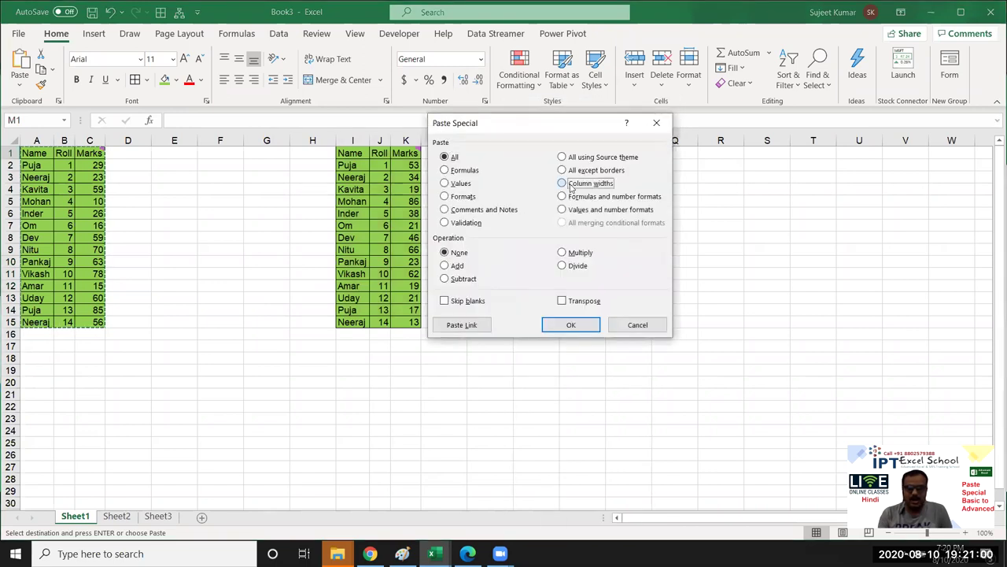
{"action": "left_click", "coordinate": [579, 327]}
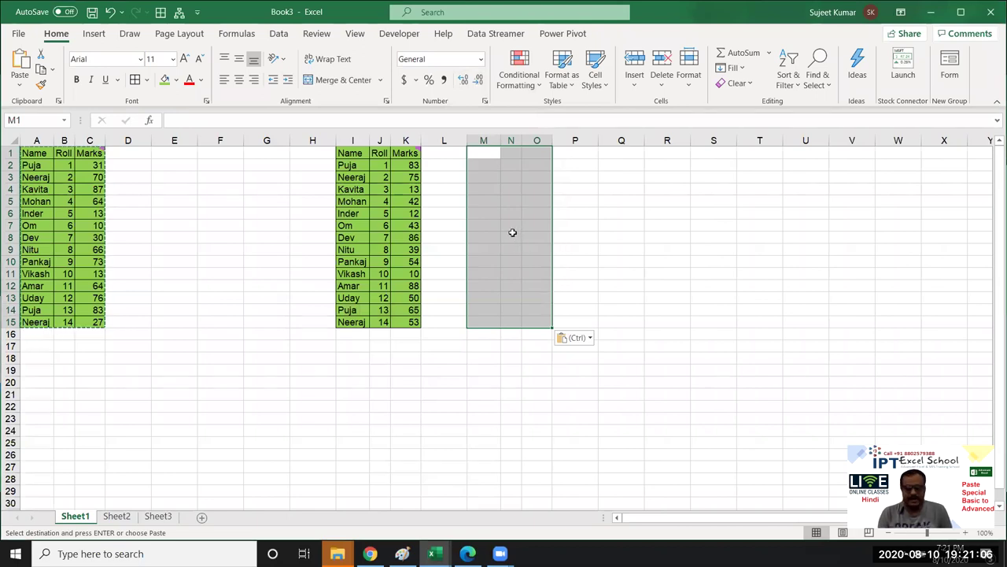
Paste the table at Q1 keeping source column widths, then select the pasted copies' columns.
{"action": "left_click", "coordinate": [620, 152]}
{"action": "right_click", "coordinate": [619, 150]}
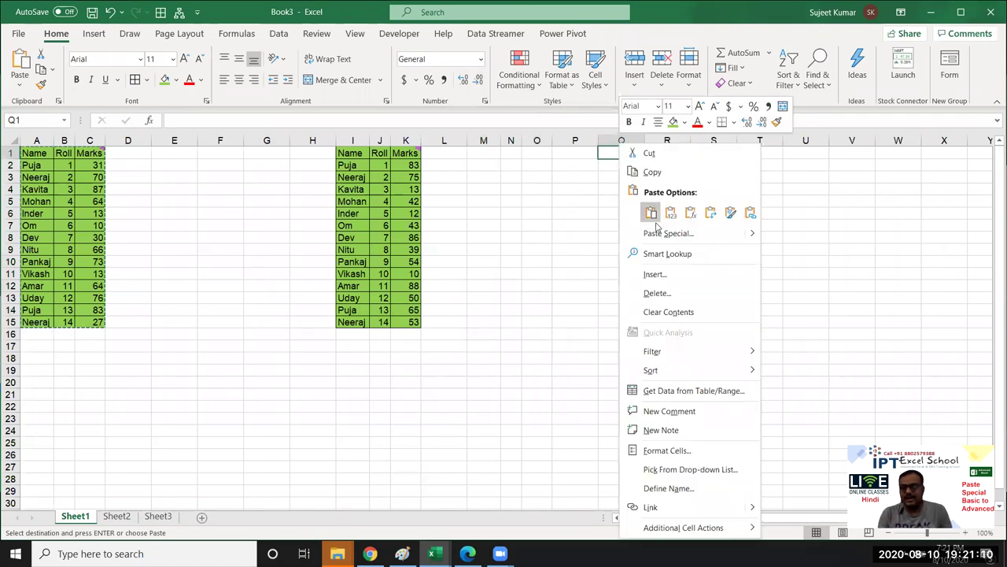
{"action": "mouse_move", "coordinate": [754, 235]}
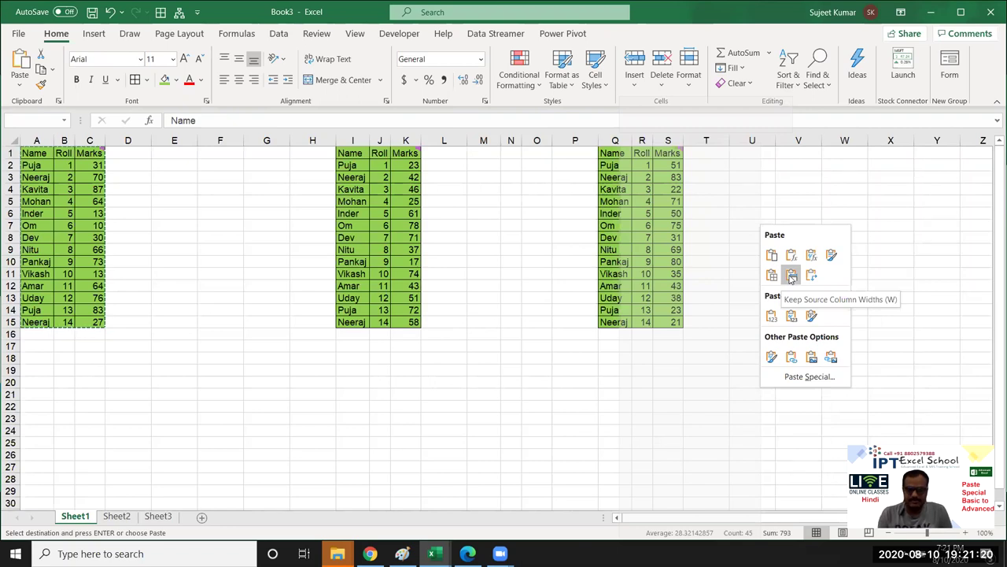
{"action": "left_click", "coordinate": [792, 277]}
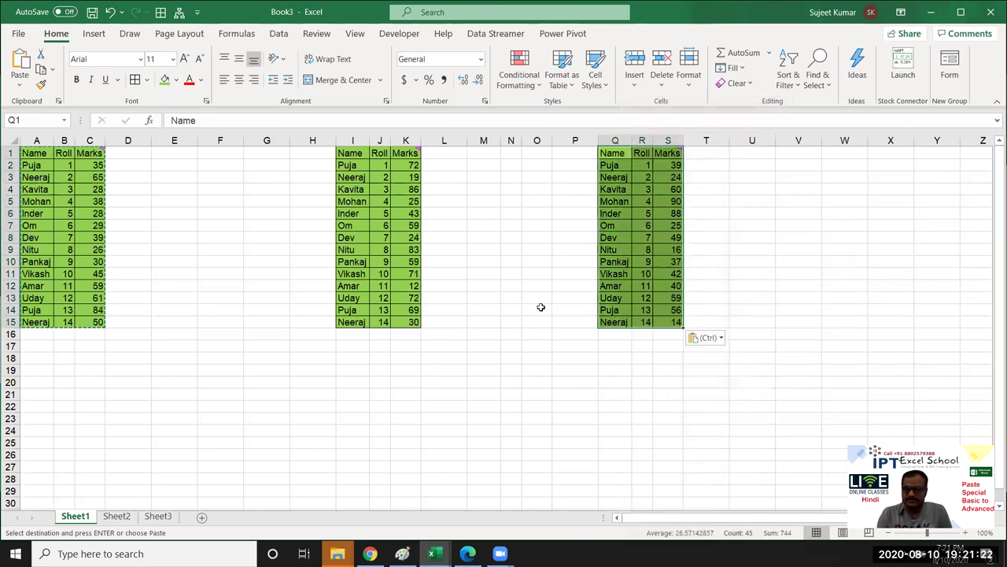
{"action": "left_click", "coordinate": [469, 260]}
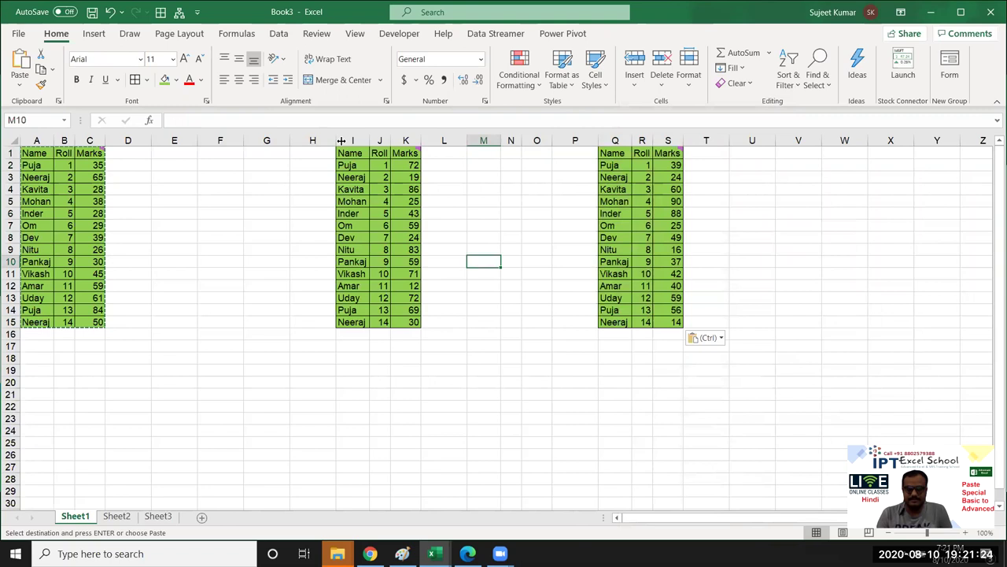
{"action": "left_click_drag", "start_coordinate": [341, 140], "coordinate": [704, 162]}
Delete columns I:T and paste A1:C15 into I1 as values only.
{"action": "key", "text": "ctrl+minus"}
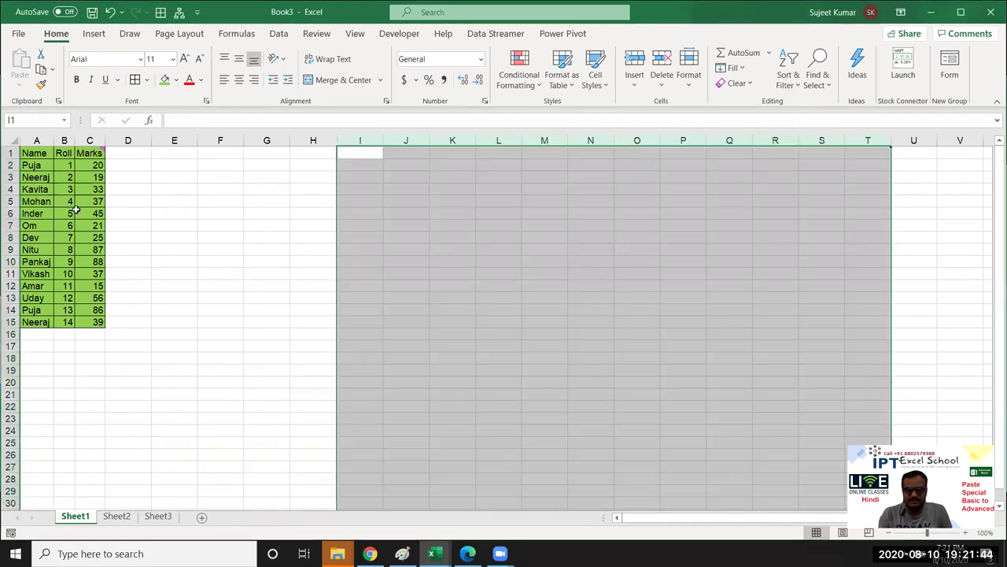
{"action": "left_click", "coordinate": [212, 212]}
{"action": "mouse_move", "coordinate": [36, 155]}
{"action": "left_mouse_down"}
{"action": "mouse_move", "coordinate": [73, 335]}
{"action": "mouse_move", "coordinate": [96, 322]}
{"action": "left_mouse_up"}
{"action": "key", "text": "ctrl+c"}
{"action": "right_click", "coordinate": [376, 151]}
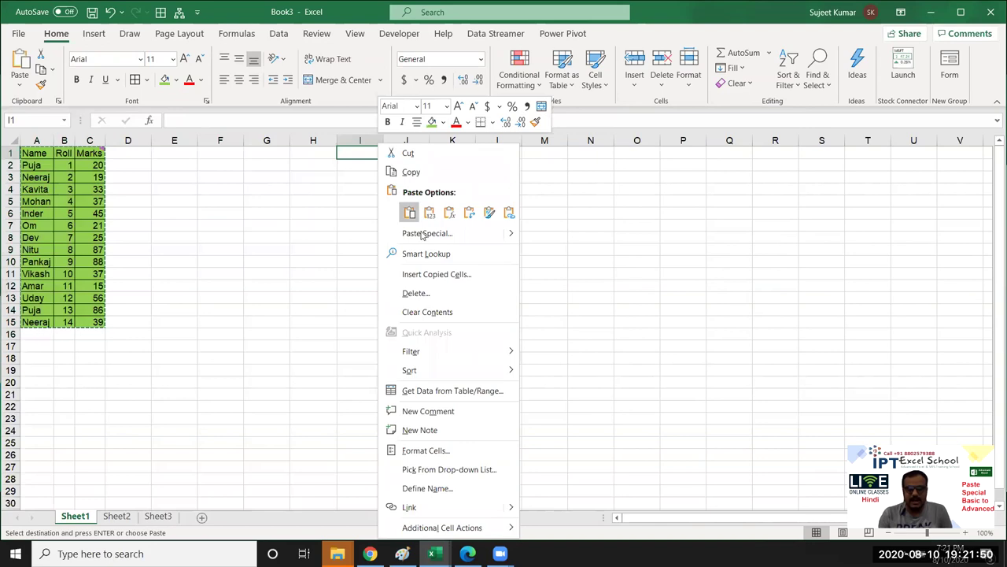
{"action": "left_click", "coordinate": [427, 233]}
{"action": "left_click", "coordinate": [348, 181]}
{"action": "left_click", "coordinate": [453, 322]}
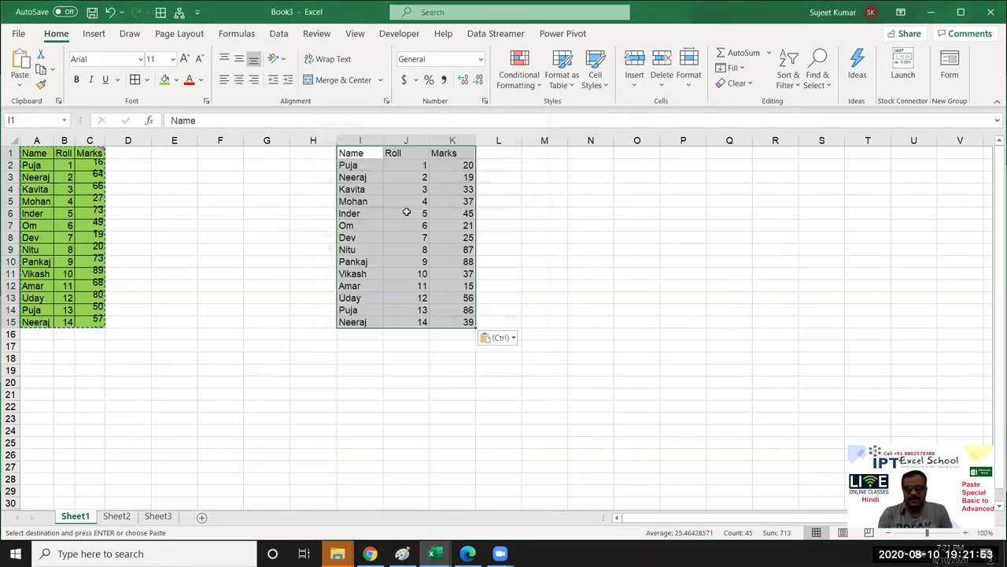
Apply the source column widths to I:K, then dismiss the paste options at M1.
{"action": "right_click", "coordinate": [464, 290]}
{"action": "left_click", "coordinate": [450, 213]}
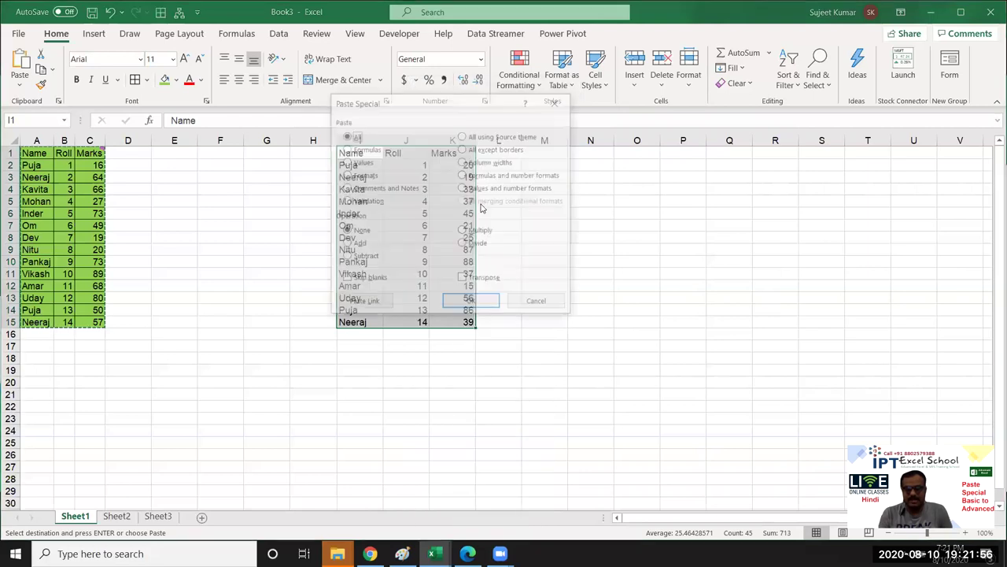
{"action": "left_click", "coordinate": [463, 161]}
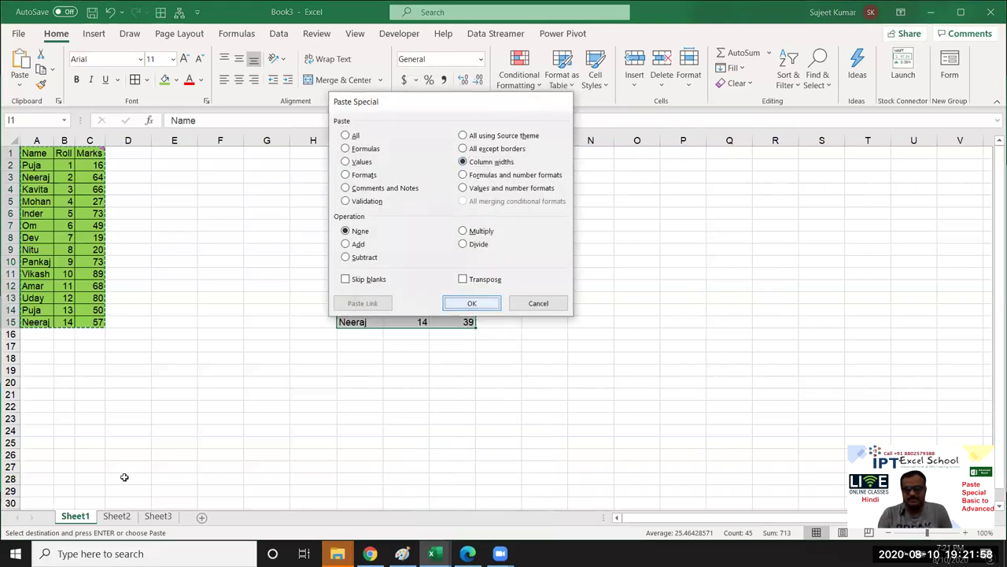
{"action": "key", "text": "Return"}
{"action": "left_click", "coordinate": [483, 153]}
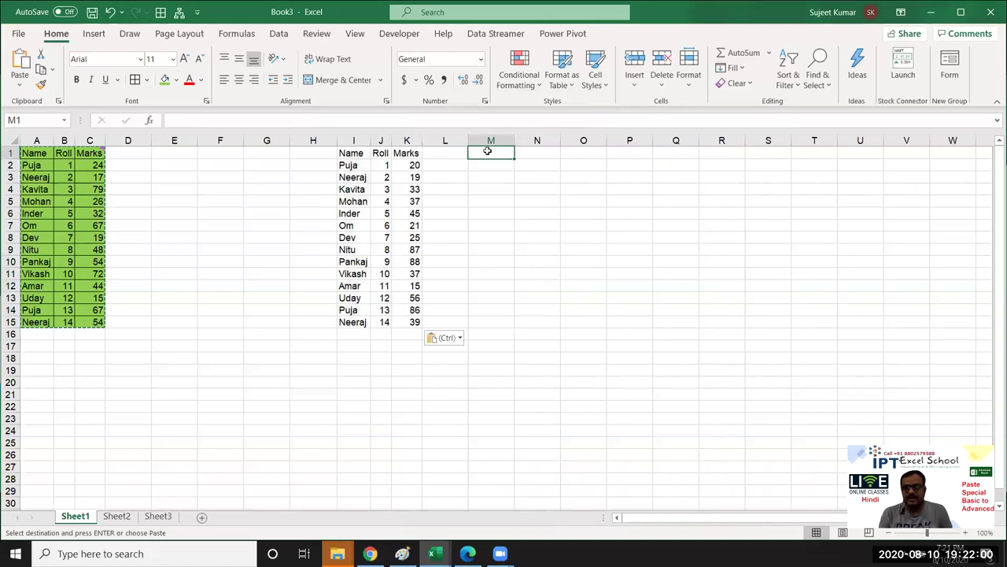
{"action": "right_click", "coordinate": [485, 153]}
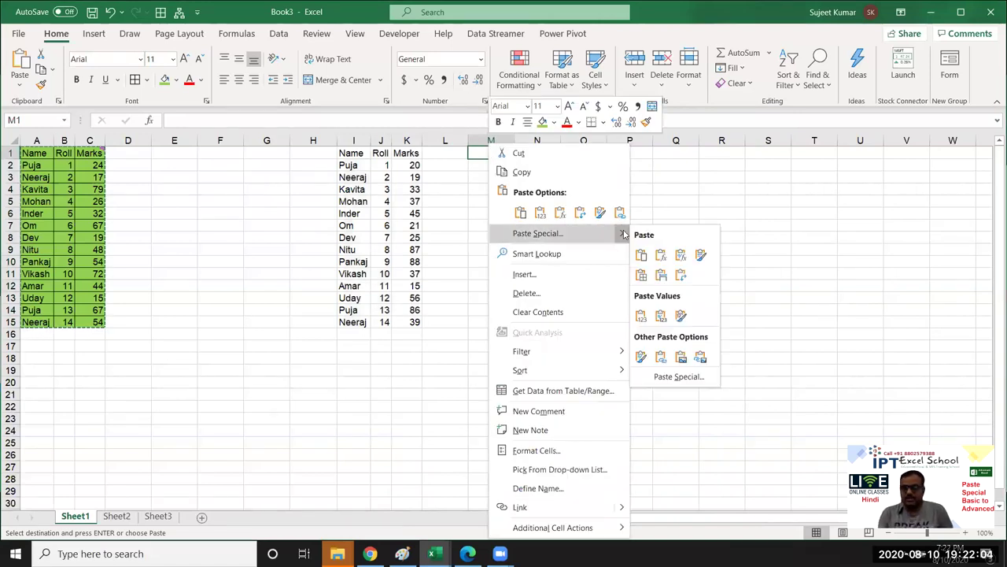
{"action": "mouse_move", "coordinate": [625, 234]}
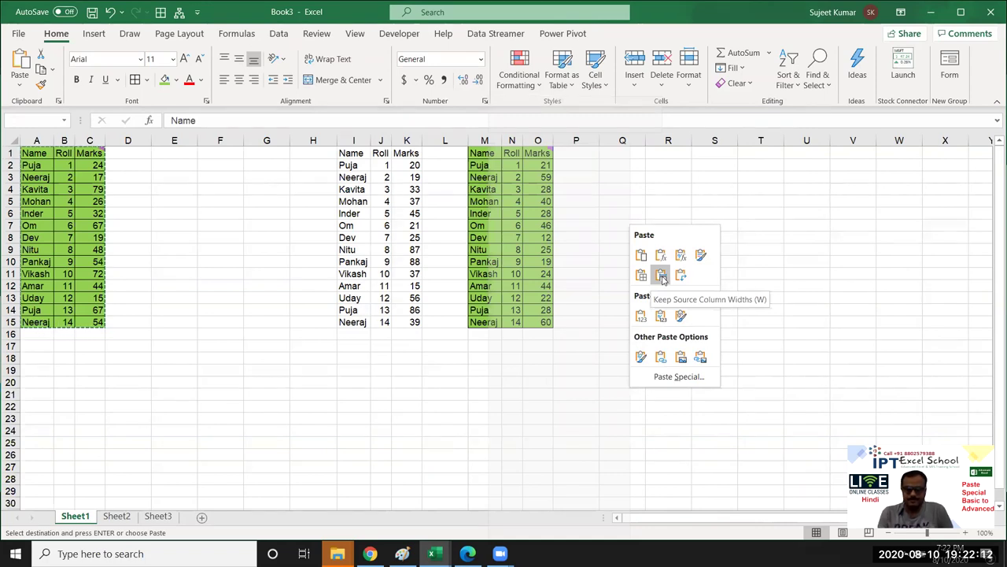
{"action": "left_click", "coordinate": [390, 276]}
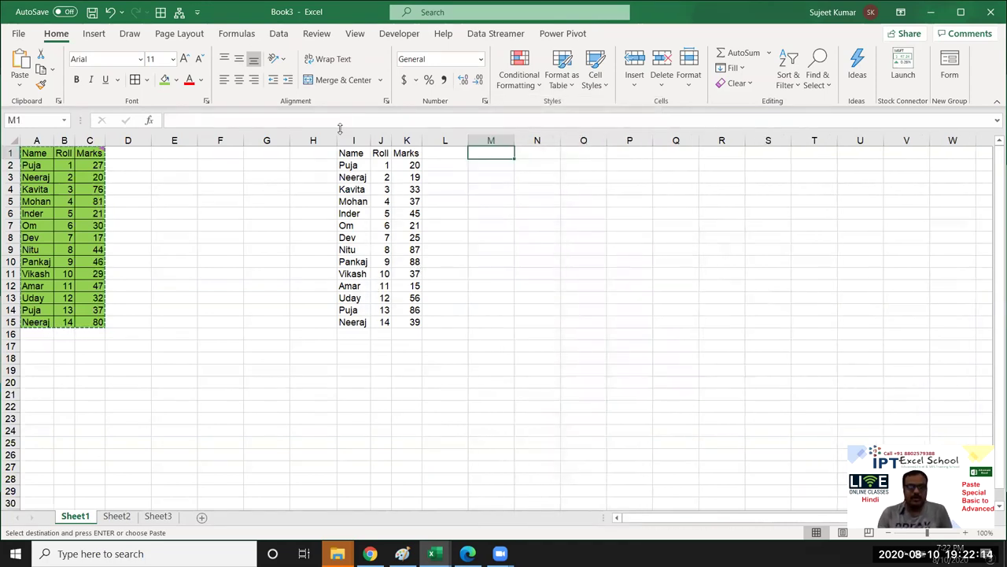
Delete the values copy in columns I to K and recalculate with F9.
{"action": "left_click_drag", "start_coordinate": [350, 140], "coordinate": [407, 140]}
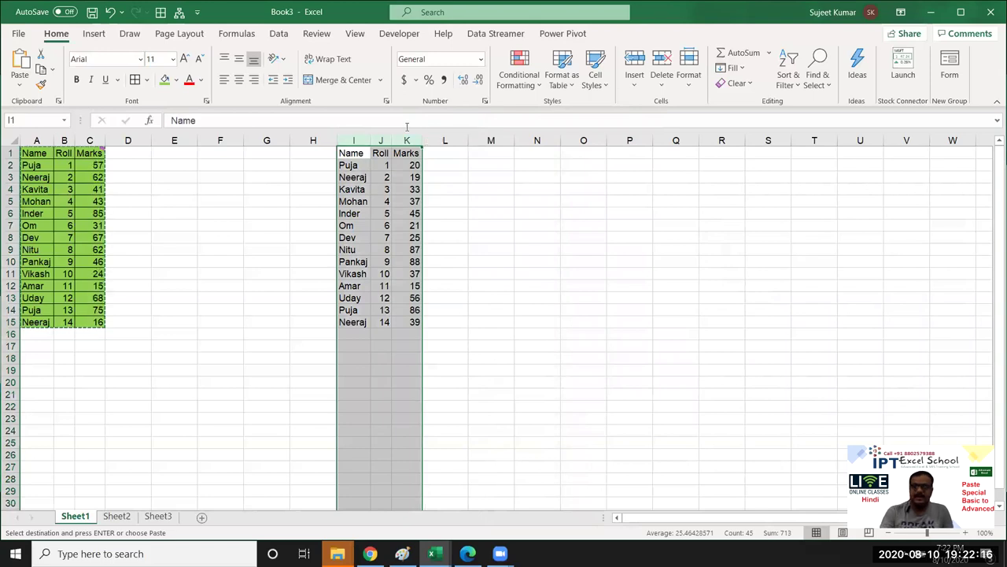
{"action": "key", "text": "ctrl+minus"}
{"action": "key", "text": "F9"}
Add a Date heading in D1 and fill 1-Jul through 14-Jul down to D15, then copy it.
{"action": "left_click", "coordinate": [148, 157]}
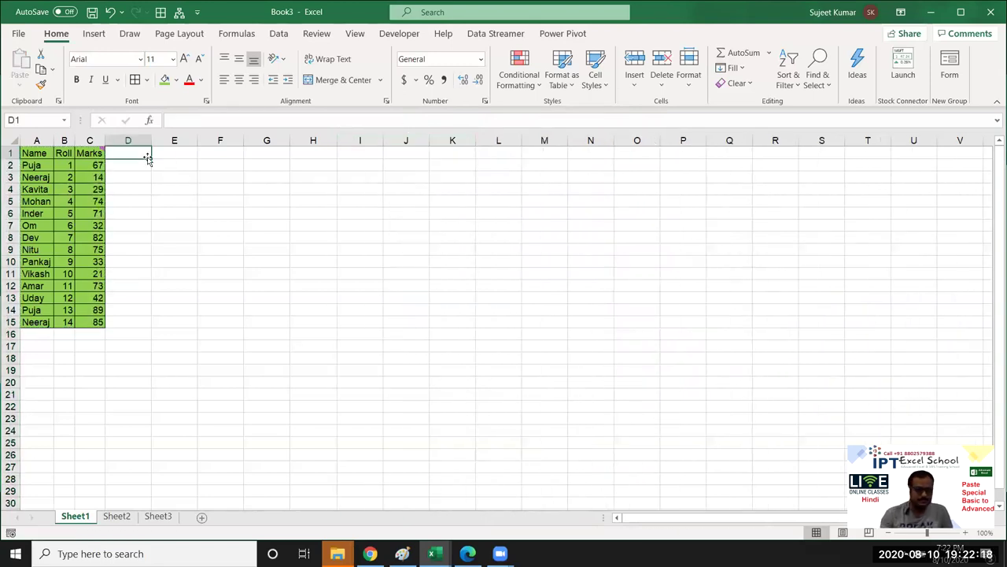
{"action": "type", "text": "Date"}
{"action": "key", "text": "Return"}
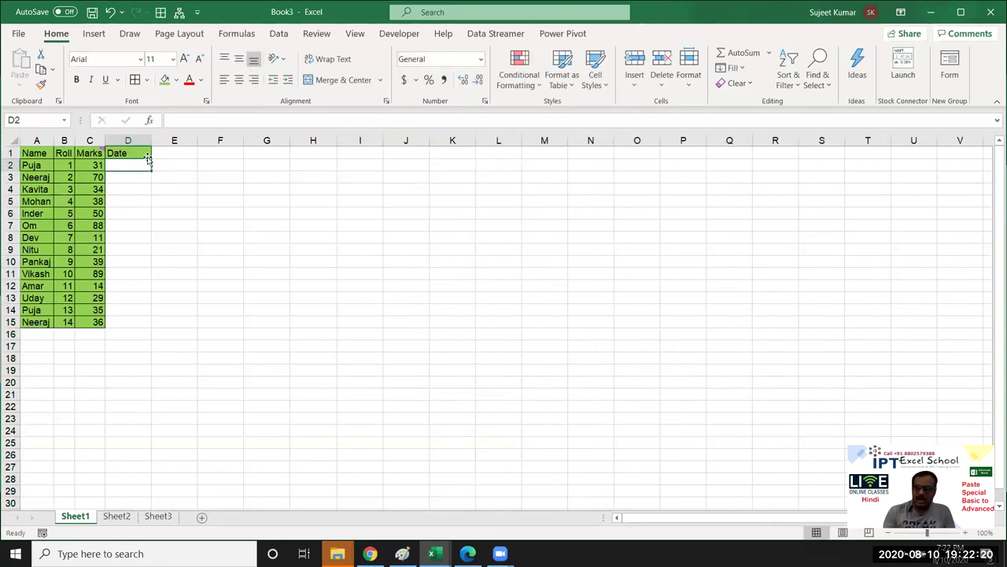
{"action": "type", "text": "7/1"}
{"action": "key", "text": "Return"}
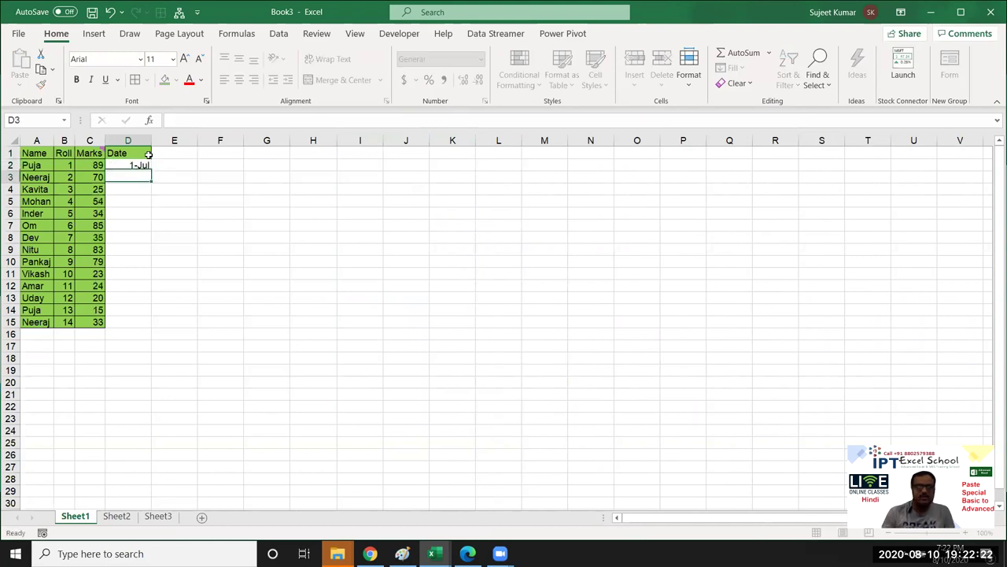
{"action": "left_click", "coordinate": [139, 165]}
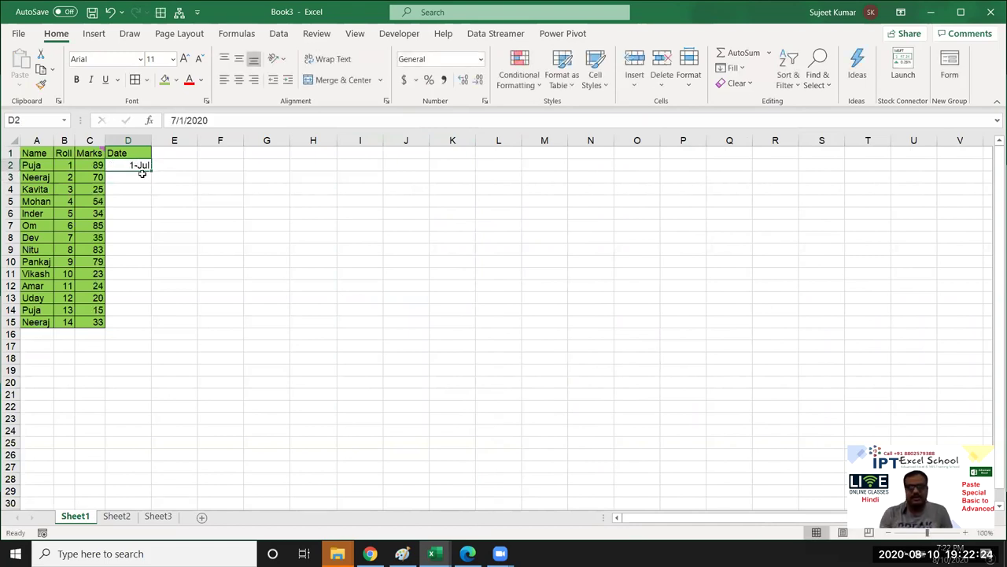
{"action": "left_click_drag", "start_coordinate": [151, 170], "coordinate": [153, 327]}
{"action": "key", "text": "ctrl+c"}
{"action": "left_click", "coordinate": [355, 157]}
{"action": "right_click", "coordinate": [354, 157]}
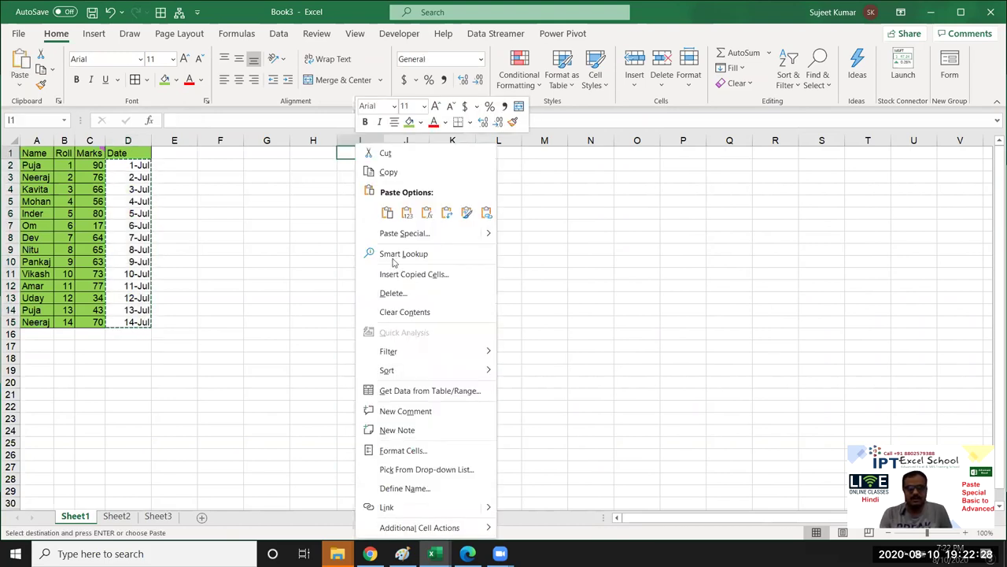
{"action": "left_click", "coordinate": [397, 238]}
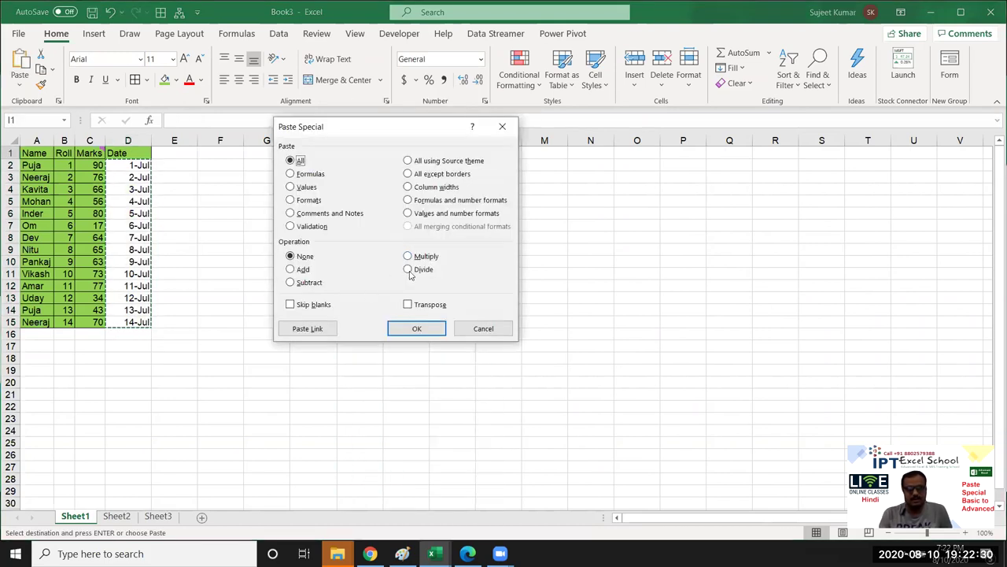
{"action": "left_click", "coordinate": [417, 328]}
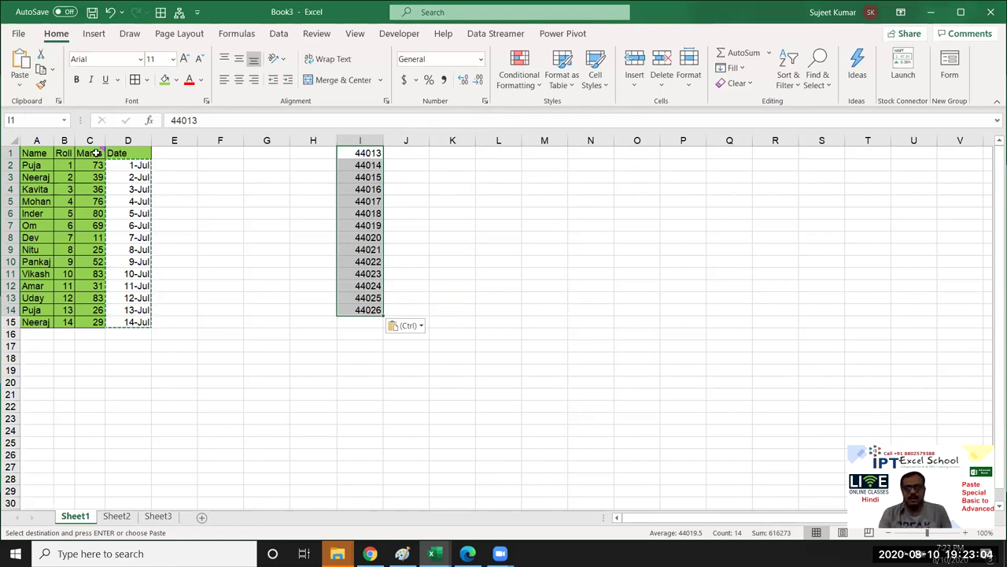
{"action": "left_click", "coordinate": [366, 140]}
{"action": "key", "text": "Delete"}
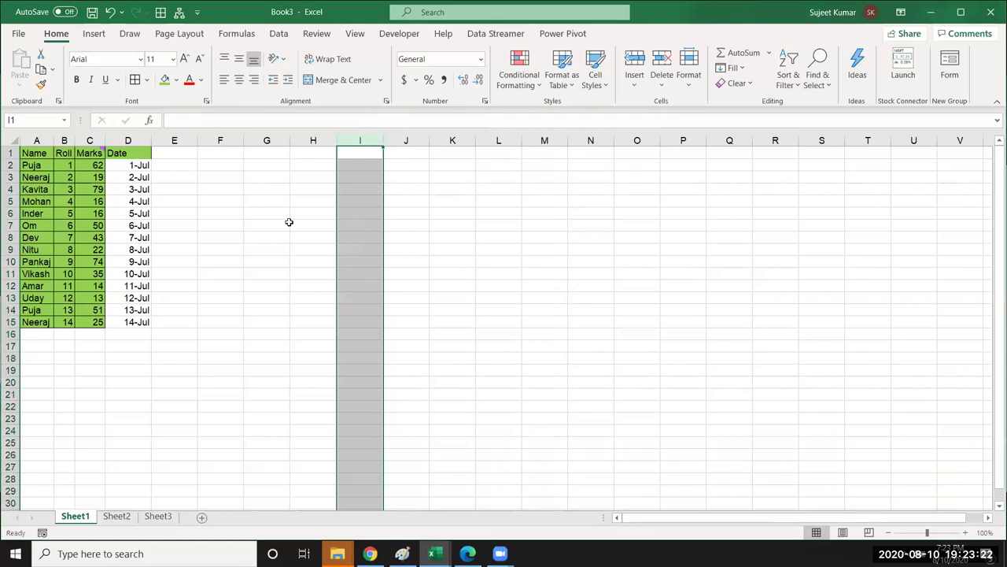
Enter 7/8 in G5 and switch it to General format so it shows 44020.
{"action": "left_click", "coordinate": [269, 201]}
{"action": "type", "text": "7/"}
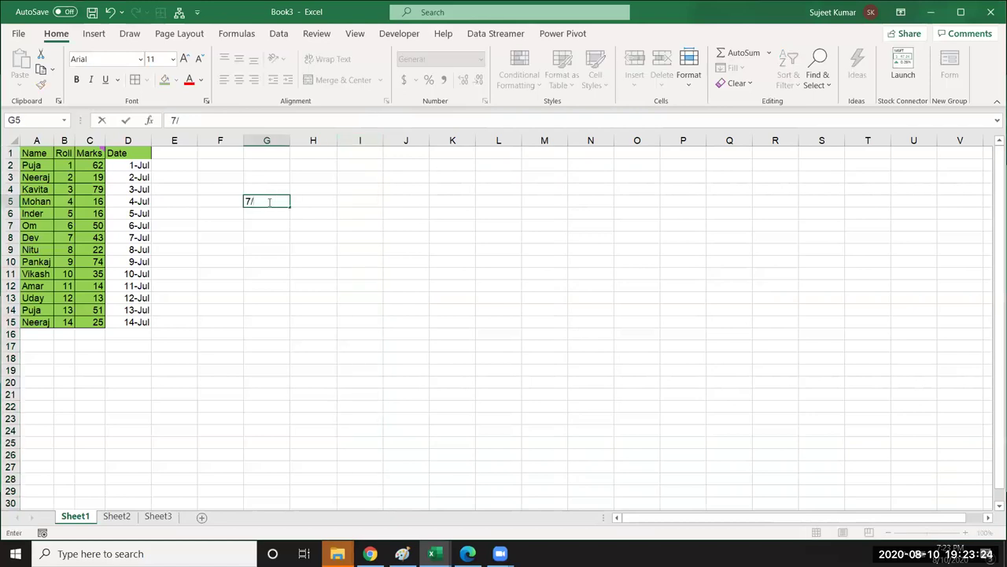
{"action": "type", "text": "8"}
{"action": "key", "text": "ctrl+Return"}
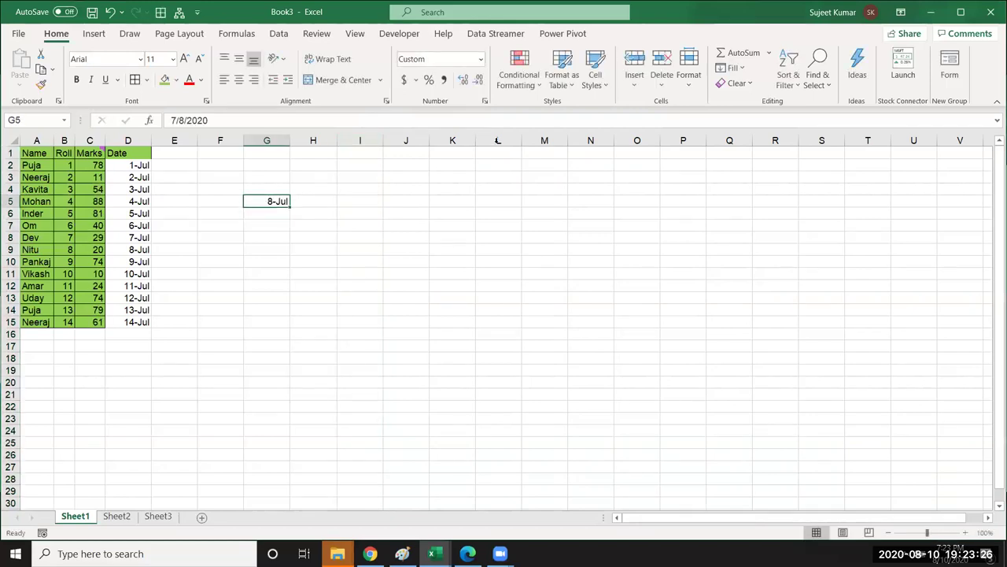
{"action": "left_click", "coordinate": [482, 59]}
{"action": "left_click", "coordinate": [444, 82]}
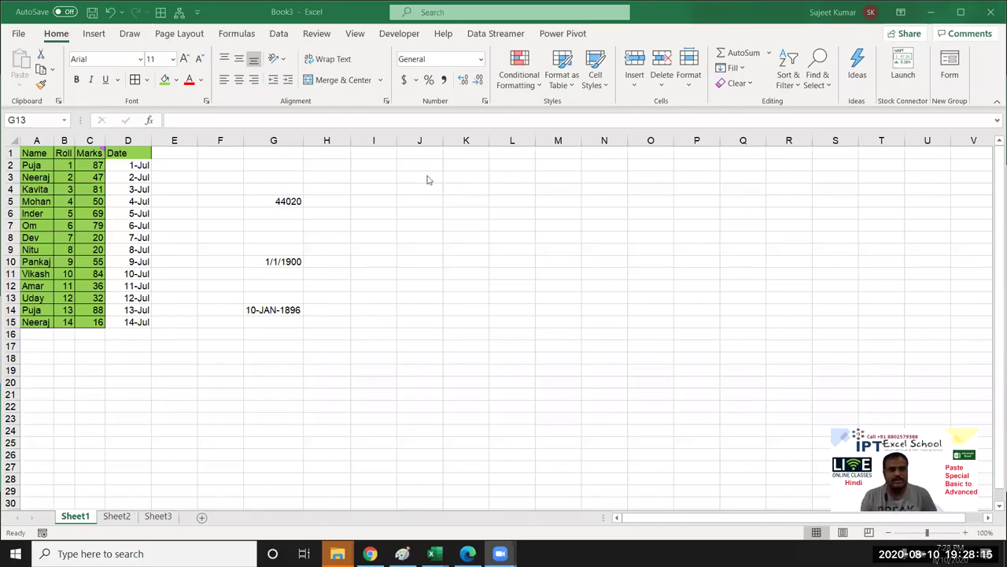
Enter 1 in G10 and apply a Date format, giving 1/1/1900.
{"action": "left_click", "coordinate": [284, 261]}
{"action": "type", "text": "1"}
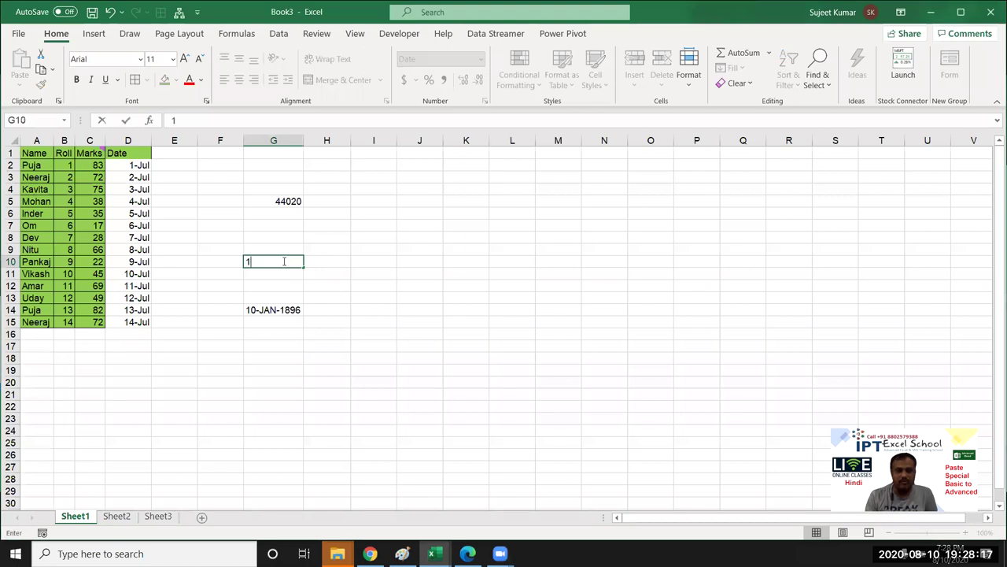
{"action": "key", "text": "Return"}
{"action": "left_click", "coordinate": [283, 262]}
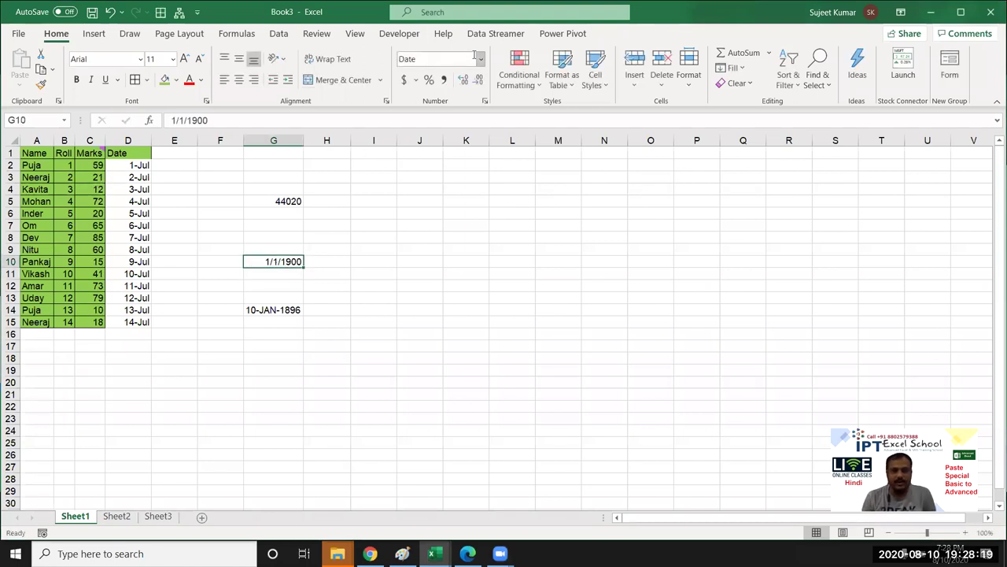
{"action": "left_click", "coordinate": [480, 59]}
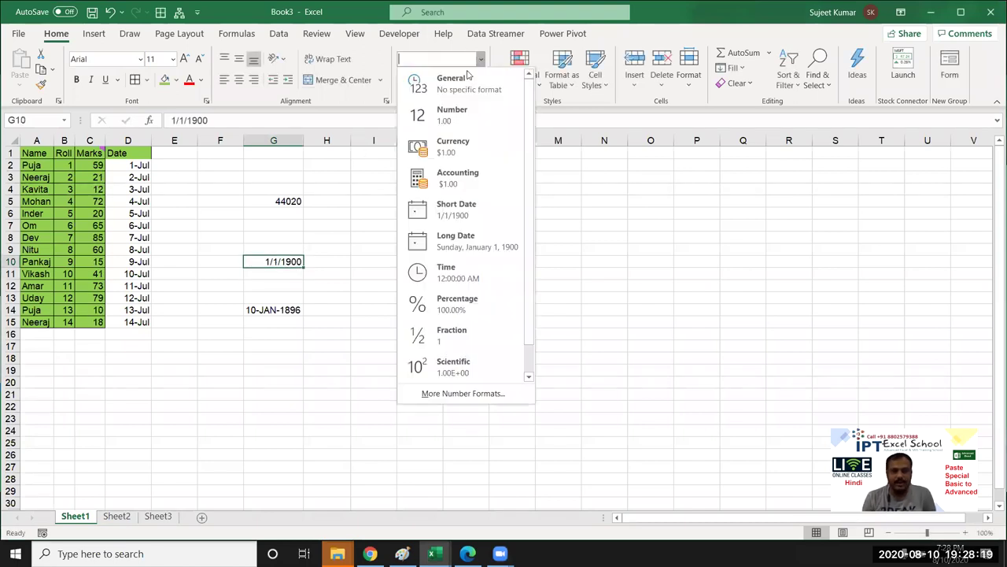
{"action": "left_click", "coordinate": [268, 270]}
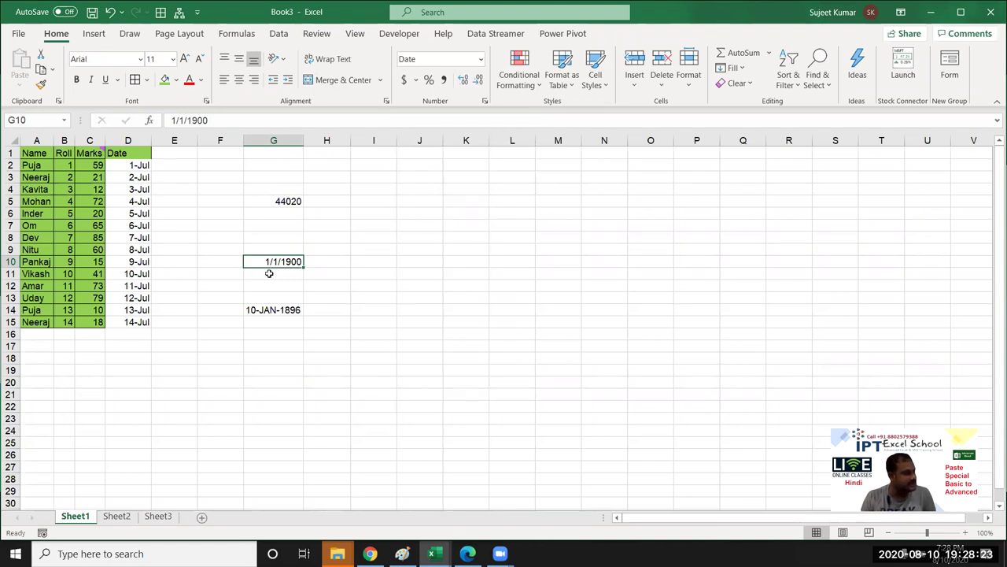
{"action": "left_click", "coordinate": [273, 314]}
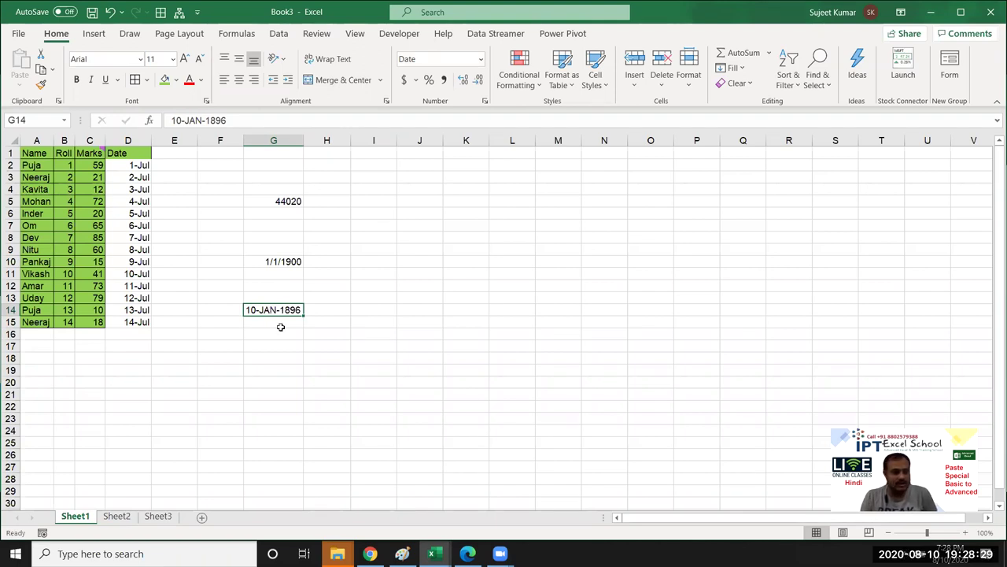
Try serials 32 and 368 in G10, then enter 44020 so it shows 7/8/2020.
{"action": "left_click", "coordinate": [291, 260]}
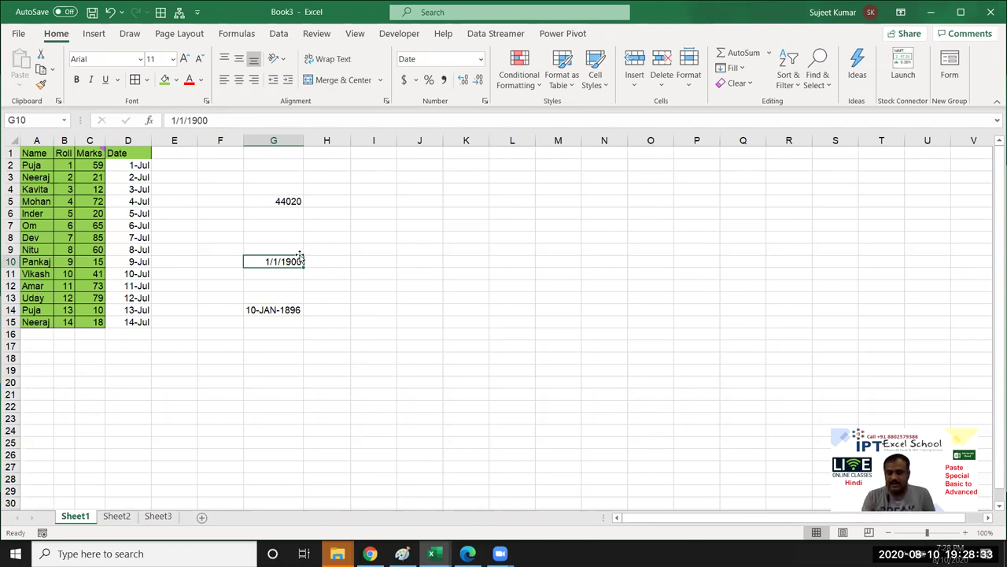
{"action": "type", "text": "32"}
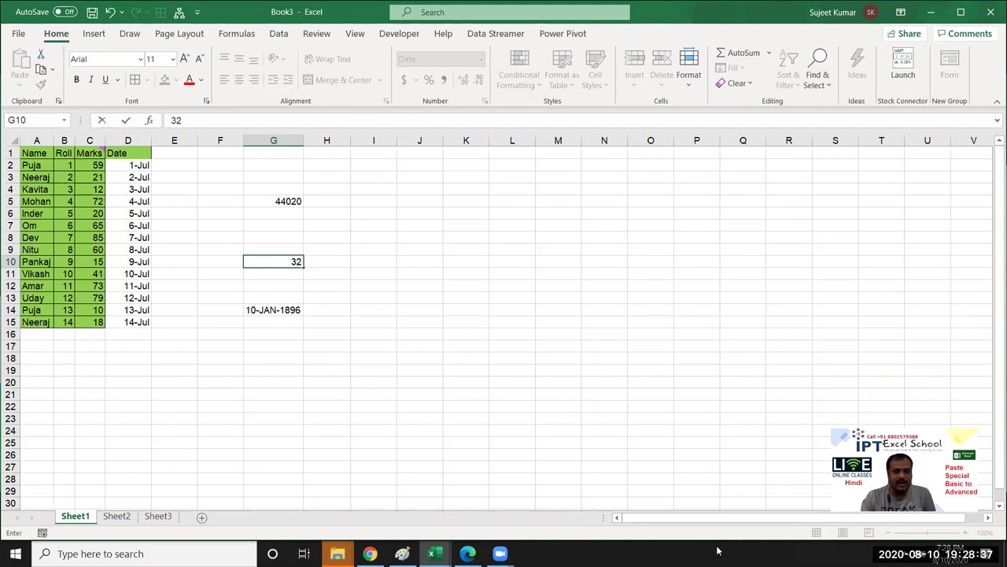
{"action": "key", "text": "Return"}
{"action": "key", "text": "Up"}
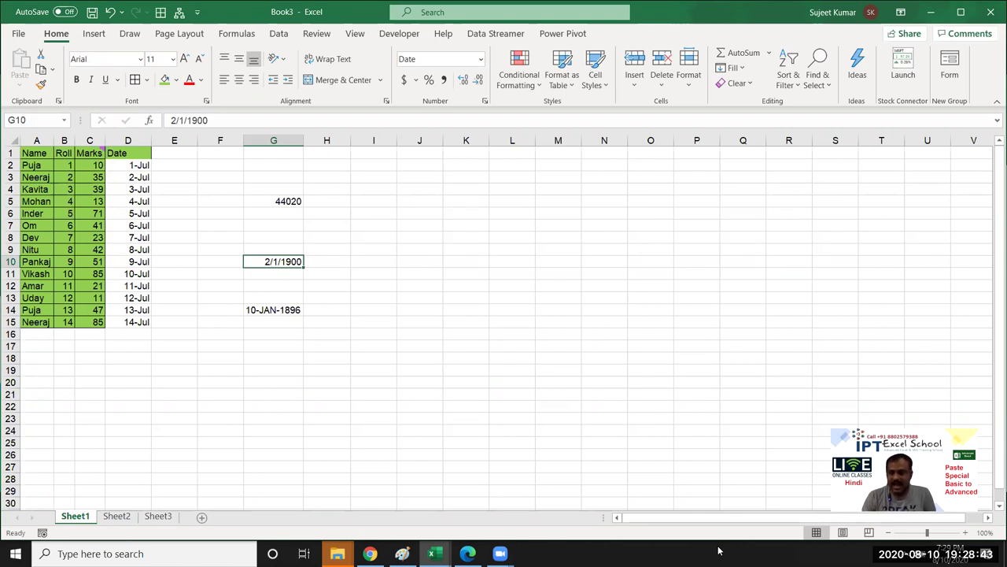
{"action": "type", "text": "368"}
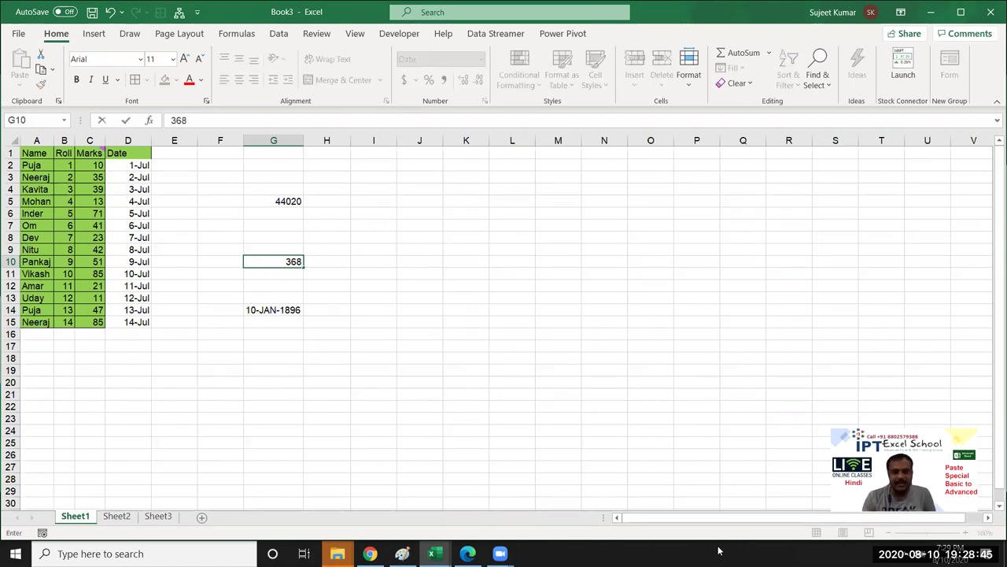
{"action": "key", "text": "ctrl+Return"}
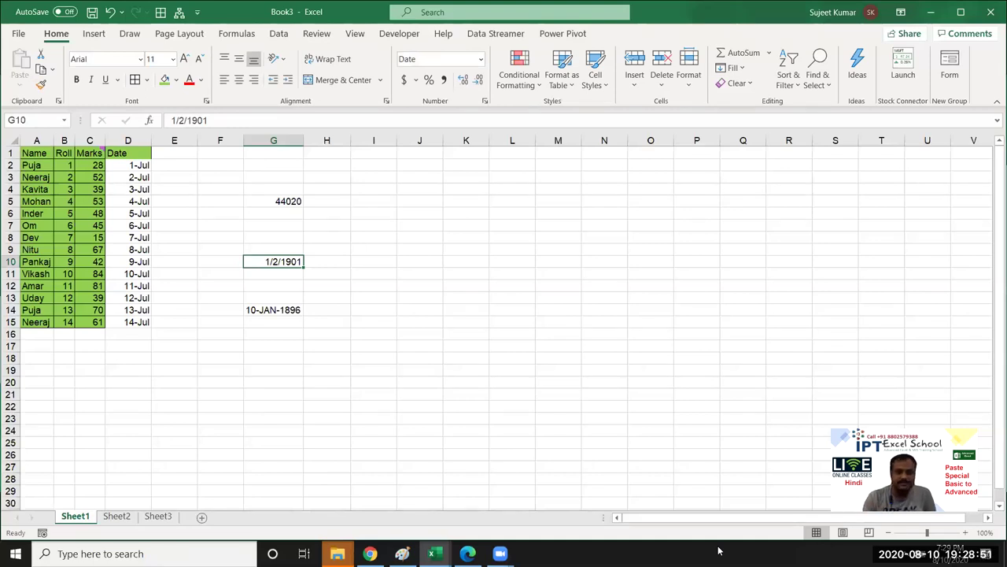
{"action": "type", "text": "44020"}
{"action": "key", "text": "Return"}
{"action": "key", "text": "Up"}
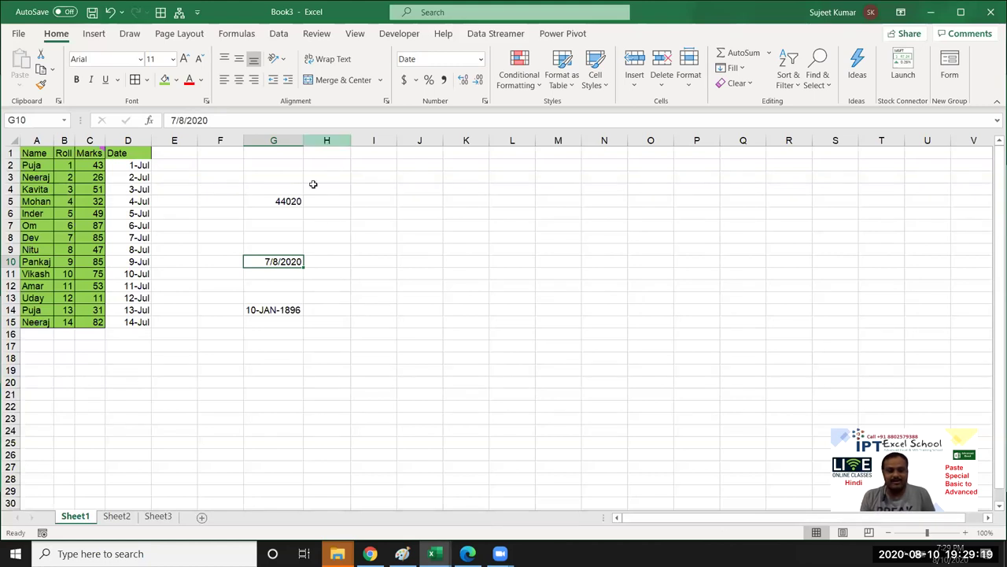
{"action": "left_click_drag", "start_coordinate": [288, 202], "coordinate": [283, 257]}
{"action": "left_click", "coordinate": [283, 261]}
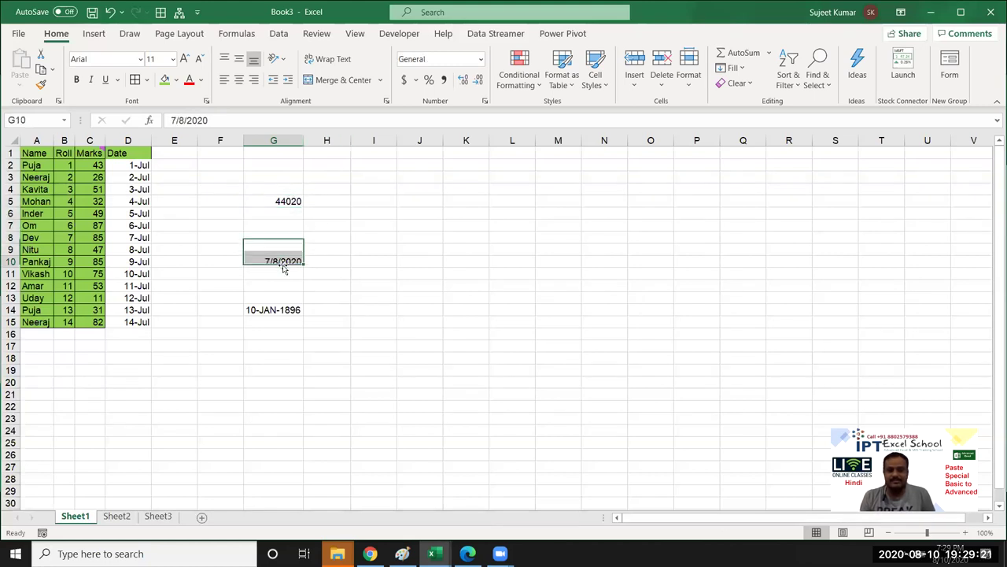
{"action": "left_click", "coordinate": [283, 201]}
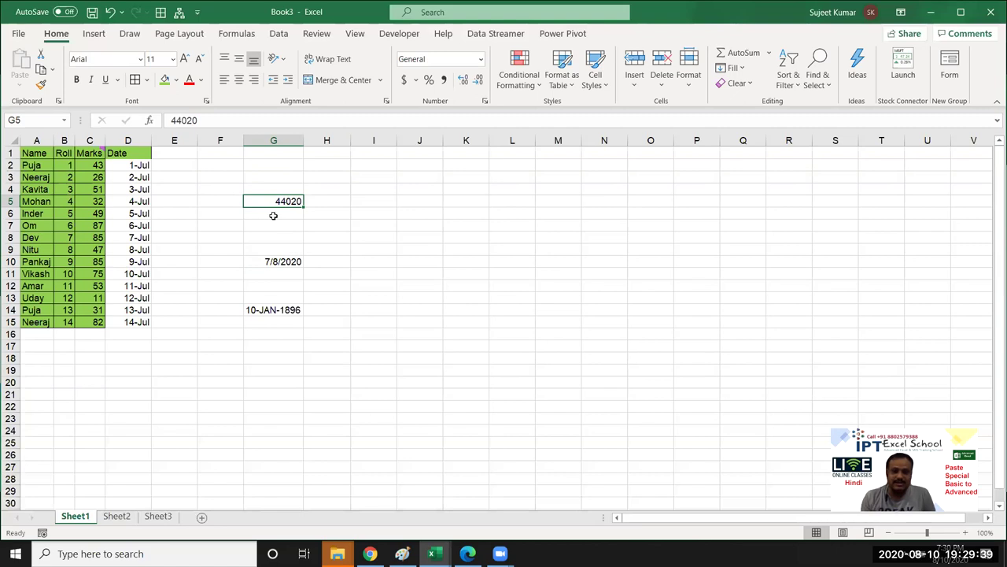
{"action": "left_click_drag", "start_coordinate": [265, 191], "coordinate": [279, 221]}
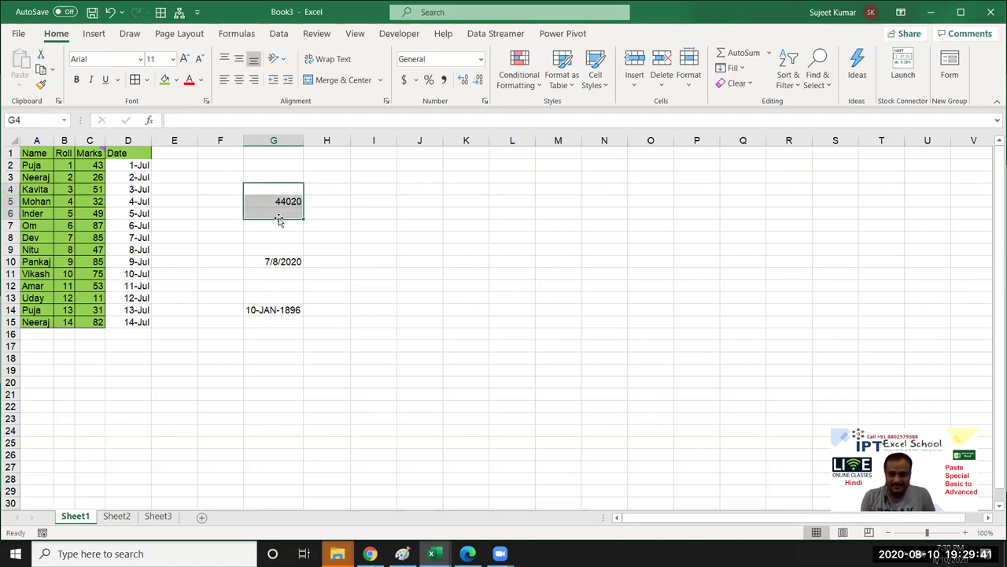
{"action": "left_click", "coordinate": [271, 201]}
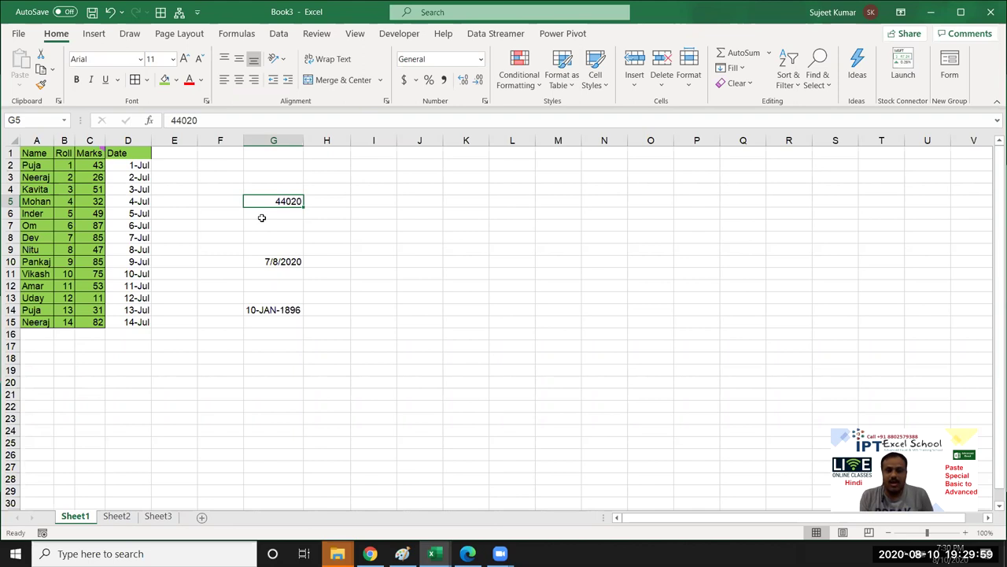
{"action": "left_click_drag", "start_coordinate": [286, 252], "coordinate": [287, 279]}
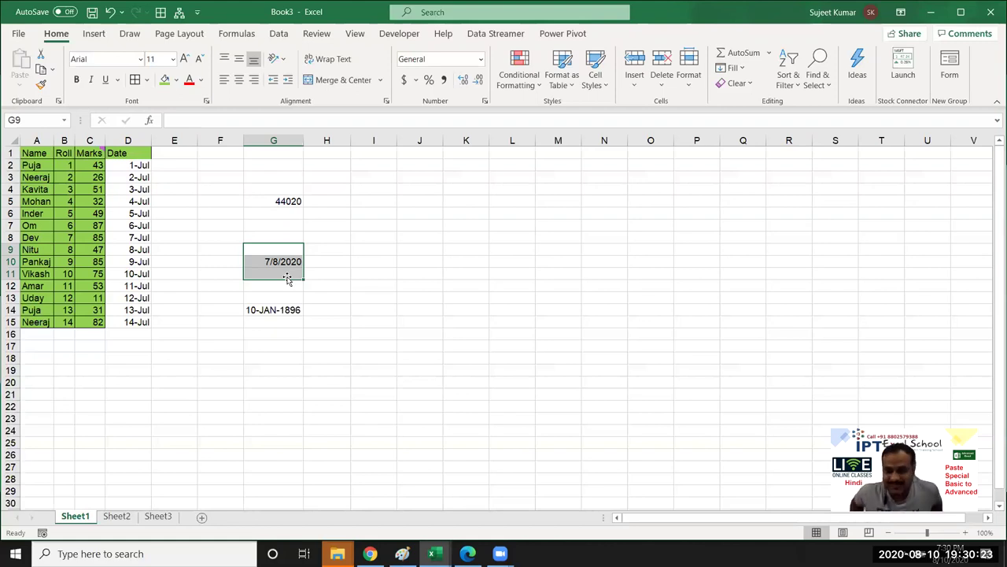
Enter the date 1-JAN-2010 in cell I12.
{"action": "left_click", "coordinate": [282, 250]}
{"action": "left_click", "coordinate": [280, 260]}
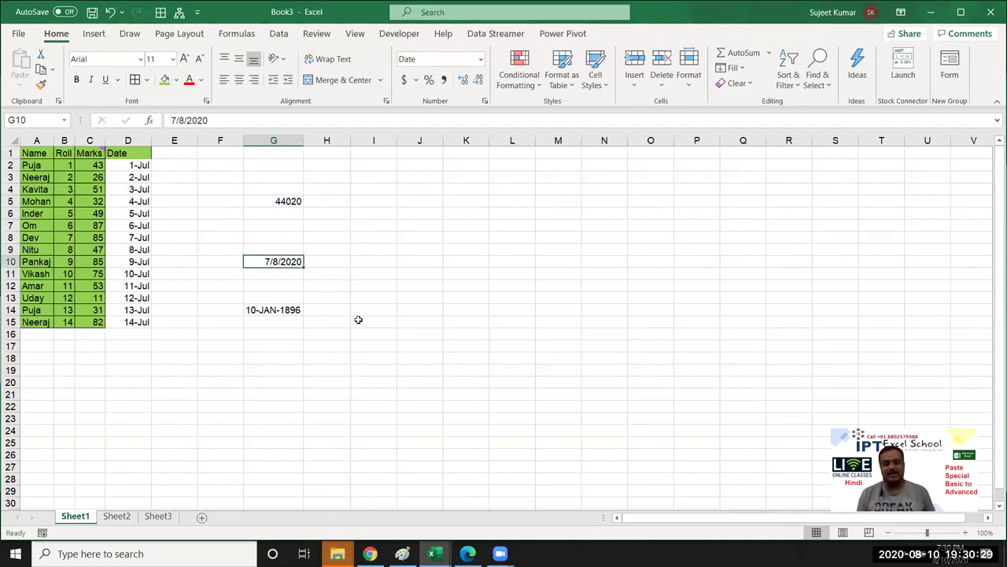
{"action": "left_click", "coordinate": [368, 285]}
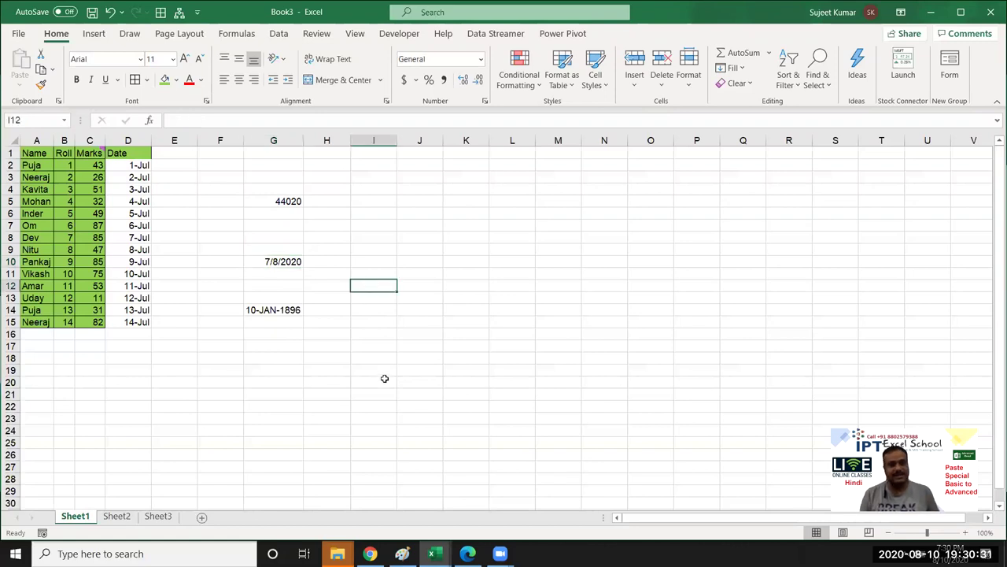
{"action": "key", "text": "F2"}
{"action": "type", "text": "1"}
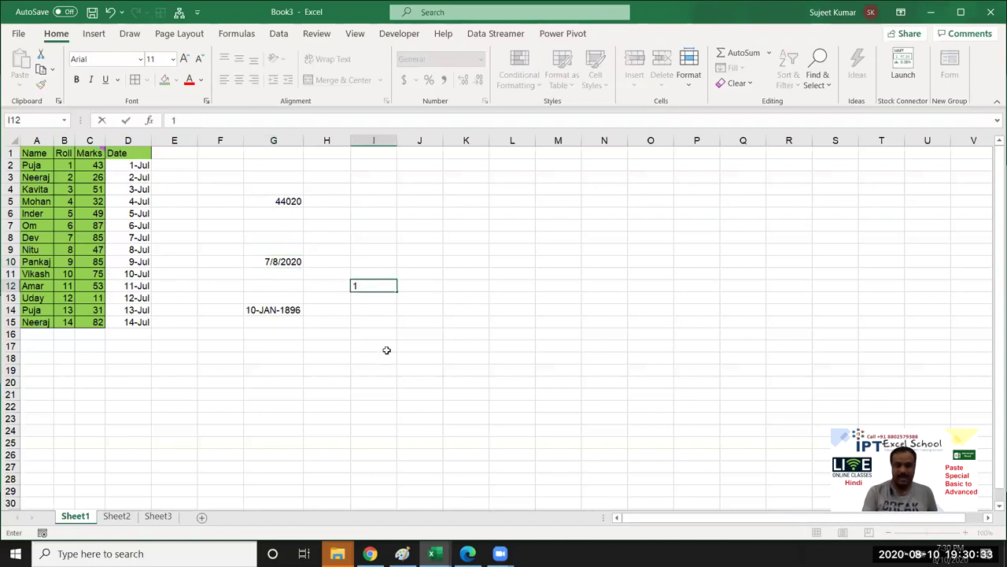
{"action": "type", "text": "0-JAN"}
{"action": "key", "text": "BackSpace"}
{"action": "key", "text": "BackSpace"}
{"action": "key", "text": "BackSpace"}
{"action": "type", "text": "JAN-2010"}
{"action": "key", "text": "Return"}
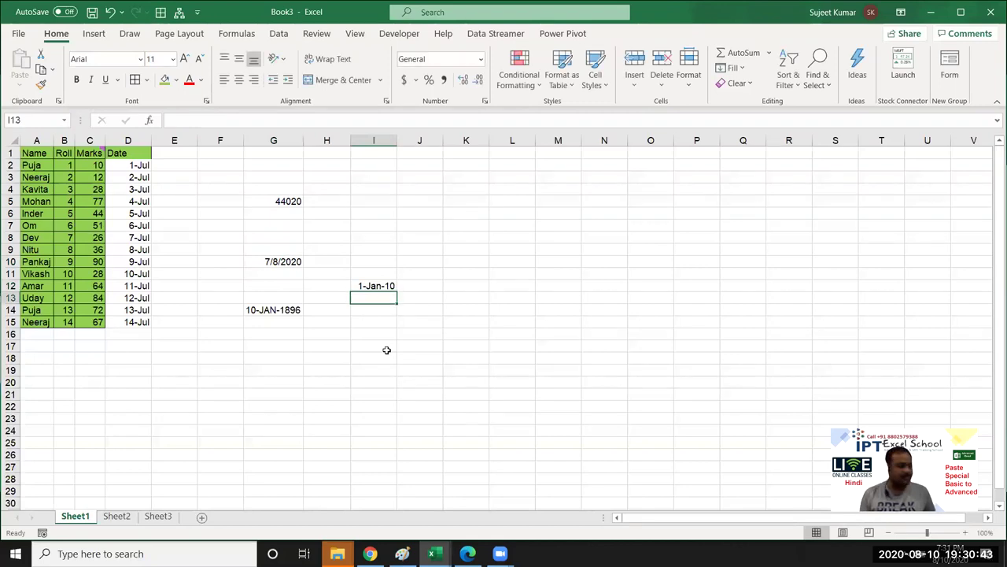
Type 12sas in H16 and =H16+20 in H17, producing a #VALUE! error.
{"action": "left_click", "coordinate": [247, 206]}
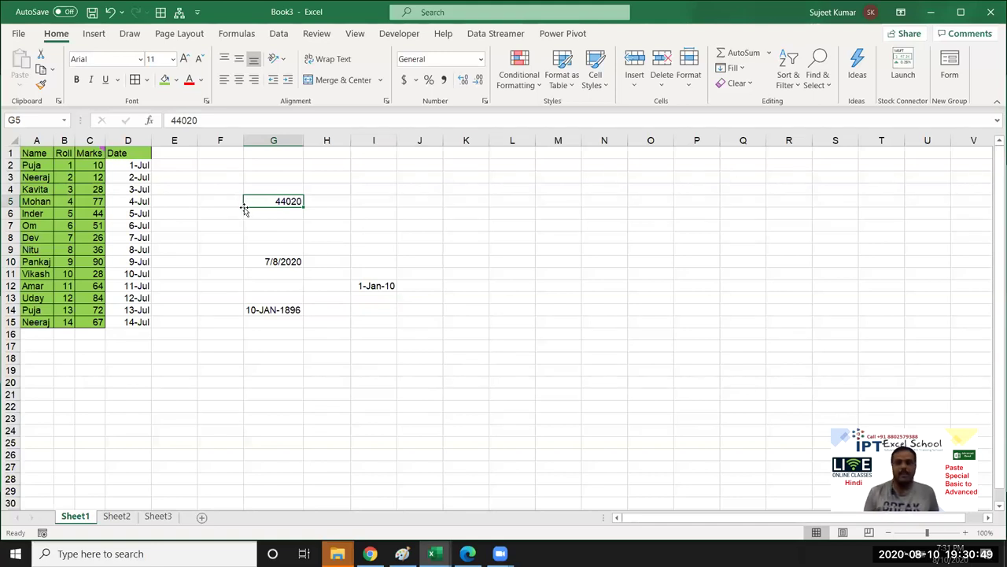
{"action": "left_click", "coordinate": [334, 337]}
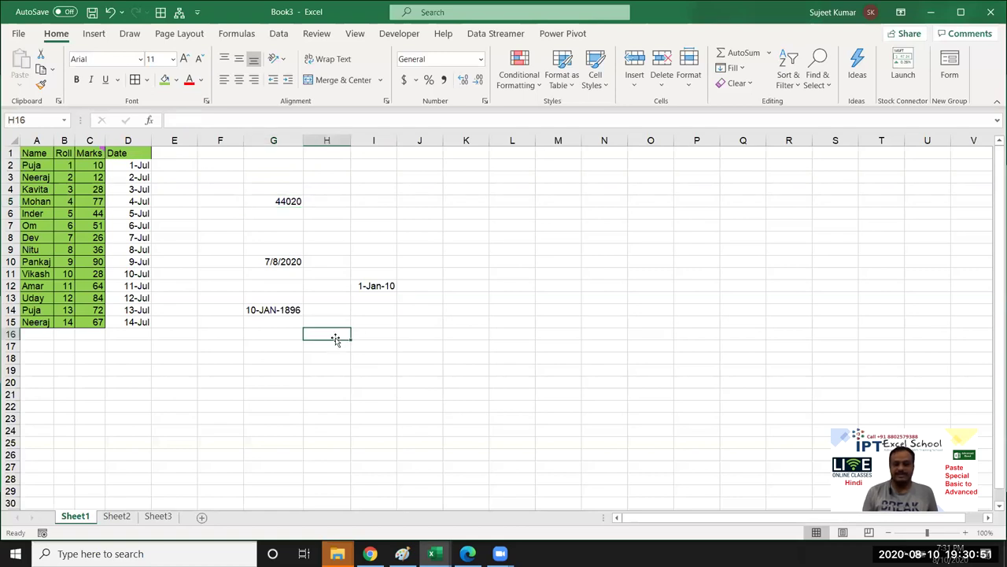
{"action": "type", "text": "12"}
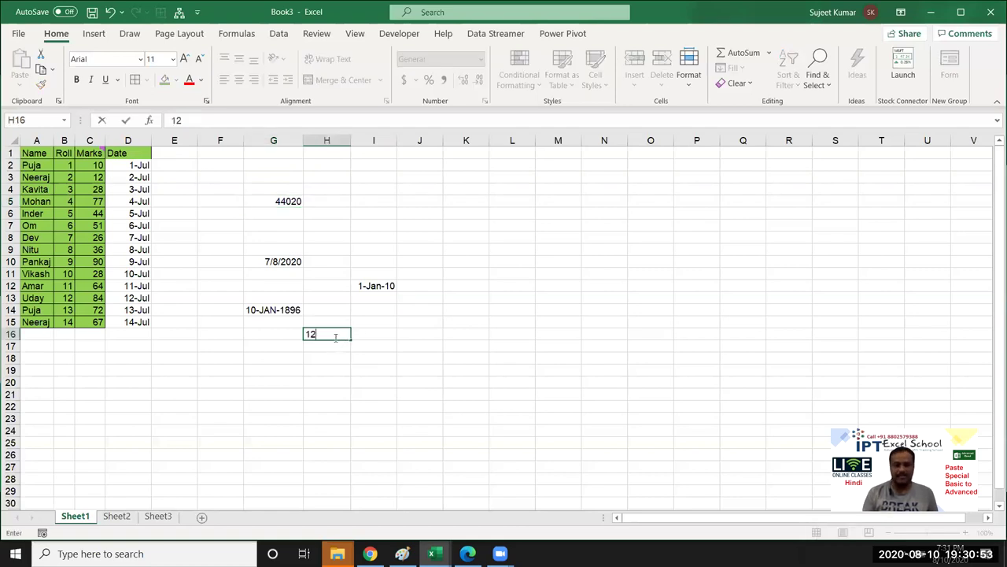
{"action": "type", "text": "sas"}
{"action": "key", "text": "Return"}
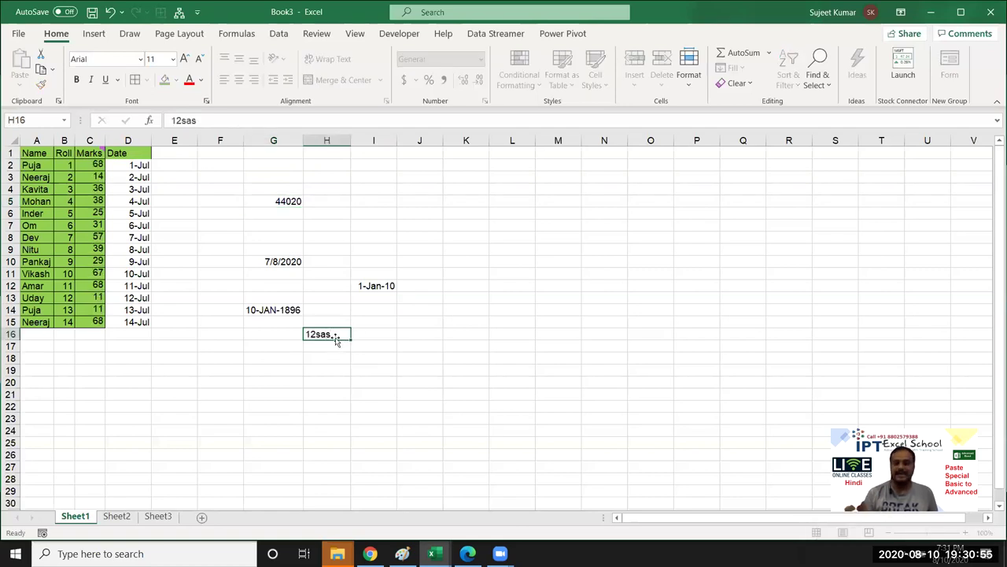
{"action": "type", "text": "="}
{"action": "key", "text": "Up"}
{"action": "type", "text": "+20"}
{"action": "key", "text": "Return"}
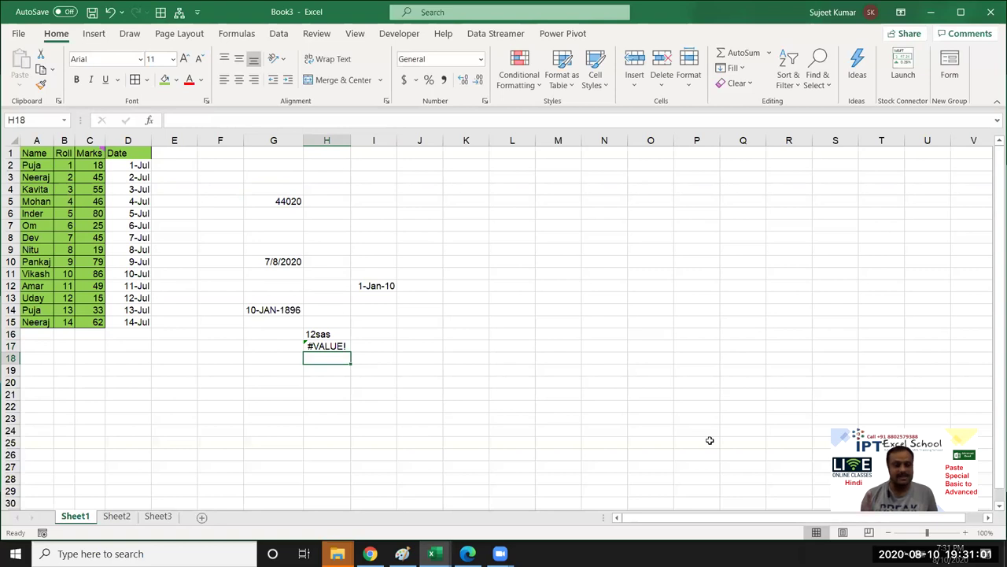
Enter =I12+20 in I13 for 21-Jan-10, then set I12 to General showing 40179.
{"action": "key", "text": "Up"}
{"action": "key", "text": "Up"}
{"action": "key", "text": "Up"}
{"action": "key", "text": "Up"}
{"action": "key", "text": "Right"}
{"action": "key", "text": "Up"}
{"action": "type", "text": "="}
{"action": "key", "text": "Up"}
{"action": "type", "text": "+20"}
{"action": "key", "text": "Return"}
{"action": "key", "text": "Up"}
{"action": "key", "text": "Up"}
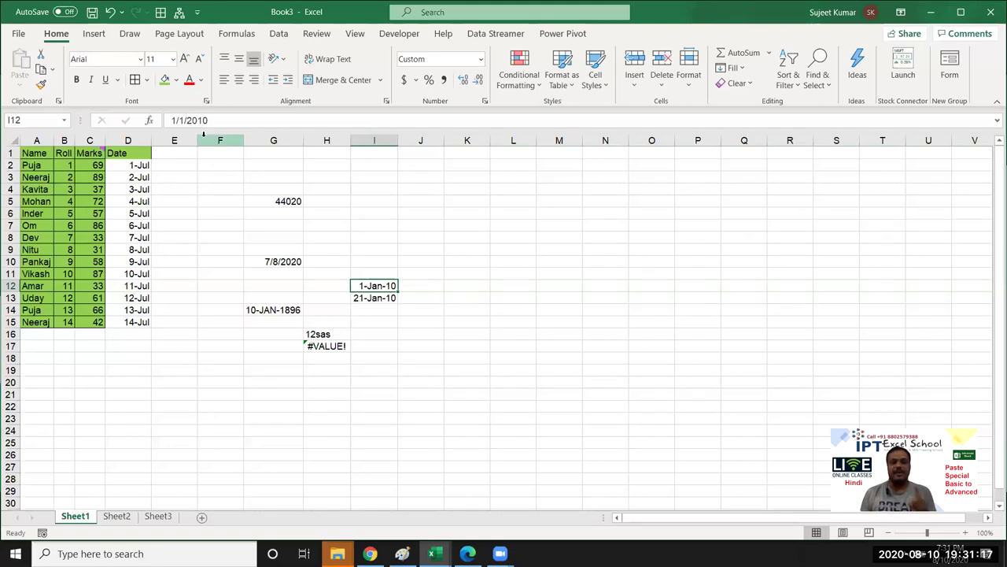
{"action": "left_click", "coordinate": [480, 59]}
{"action": "left_click", "coordinate": [440, 83]}
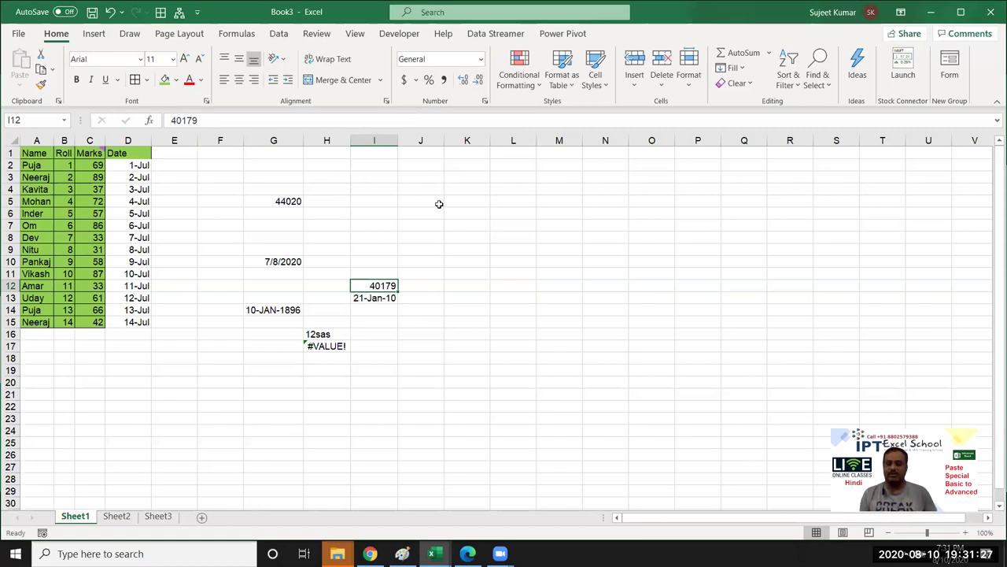
Switch I13 to General format so it shows 40199, then select I10:I14.
{"action": "left_click", "coordinate": [379, 295]}
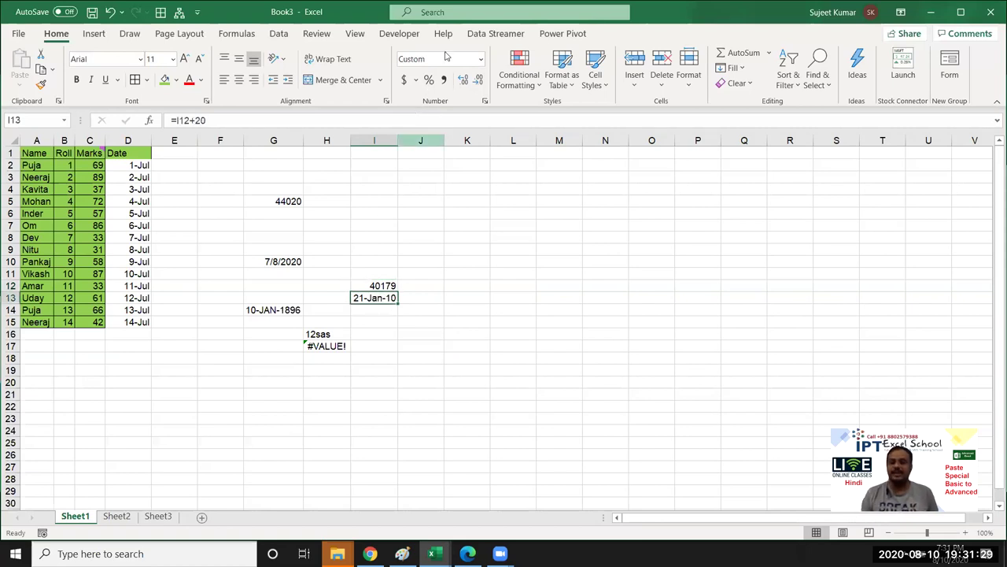
{"action": "left_click", "coordinate": [480, 59]}
{"action": "left_click", "coordinate": [469, 85]}
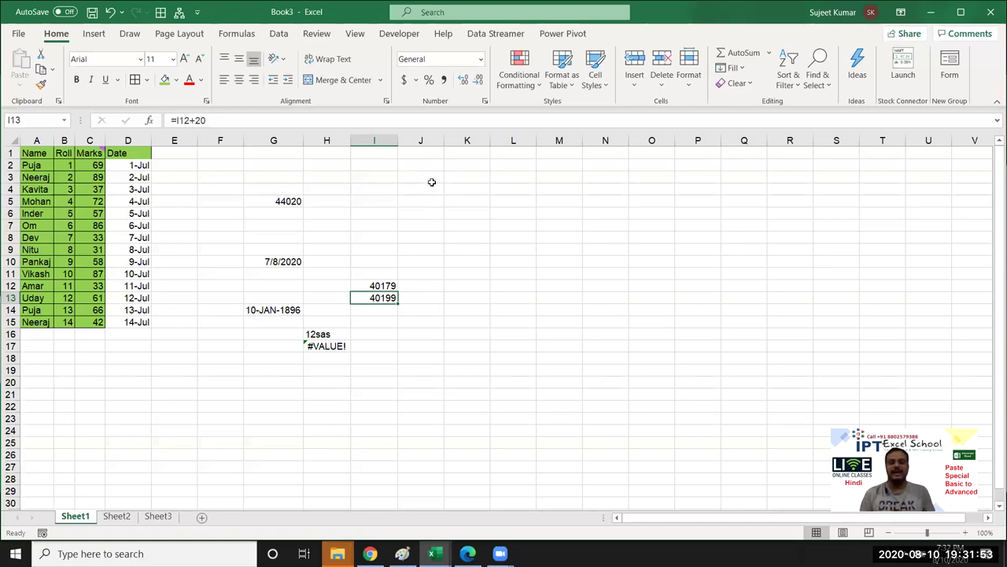
{"action": "left_click_drag", "start_coordinate": [394, 265], "coordinate": [390, 311]}
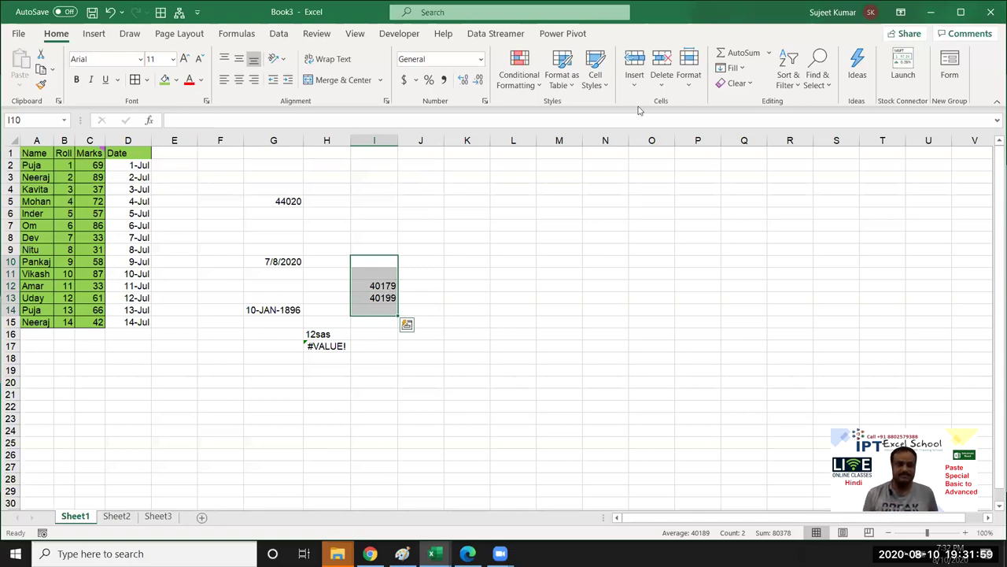
Clear the scratch cells F3:I18 and copy the Date column D1:D15.
{"action": "left_click_drag", "start_coordinate": [220, 177], "coordinate": [394, 359]}
{"action": "key", "text": "Delete"}
{"action": "left_click_drag", "start_coordinate": [143, 150], "coordinate": [142, 328]}
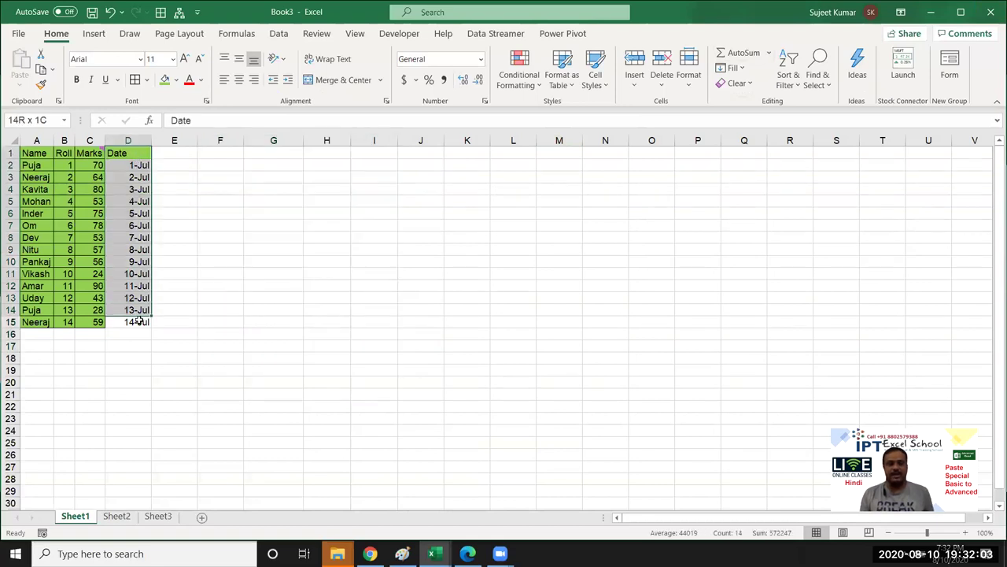
{"action": "key", "text": "ctrl+c"}
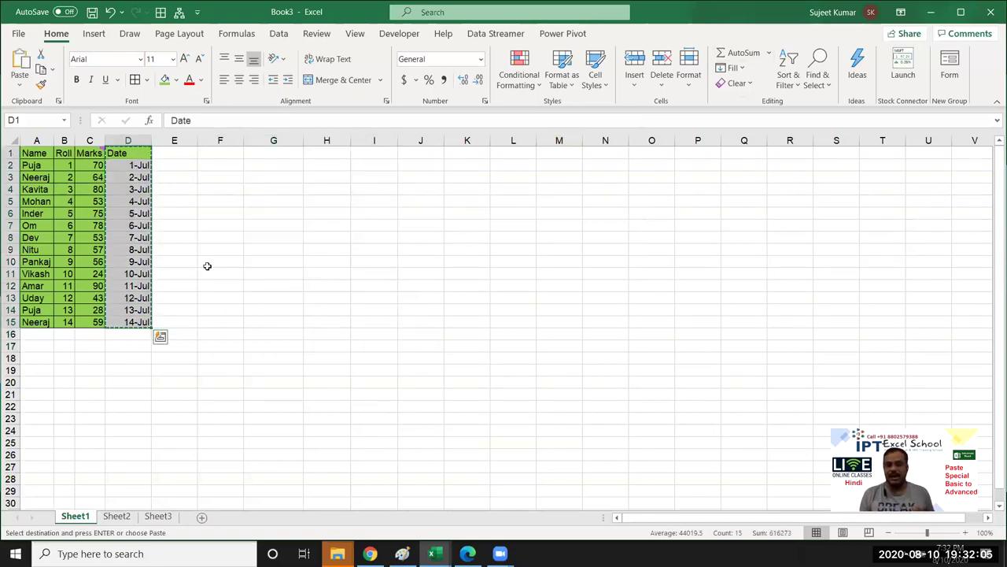
Paste Special the dates into G1 as Values and number formats.
{"action": "left_click", "coordinate": [288, 152]}
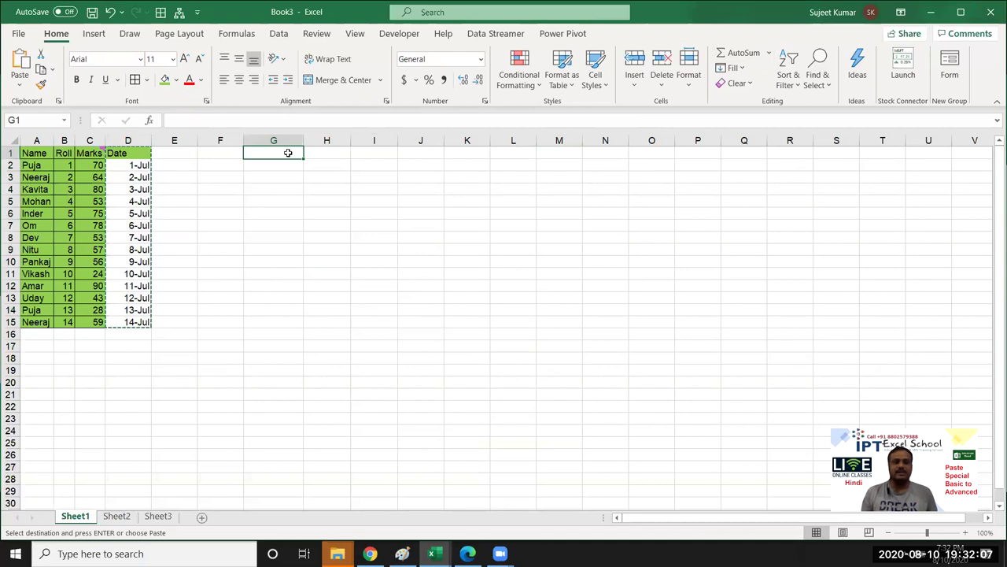
{"action": "right_click", "coordinate": [290, 150]}
{"action": "left_click", "coordinate": [334, 233]}
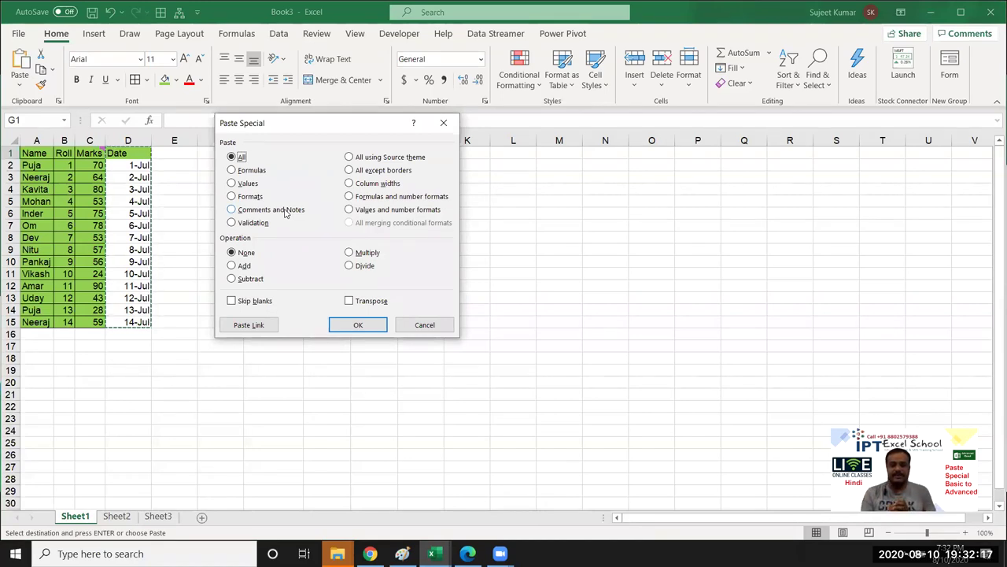
{"action": "left_click", "coordinate": [355, 198]}
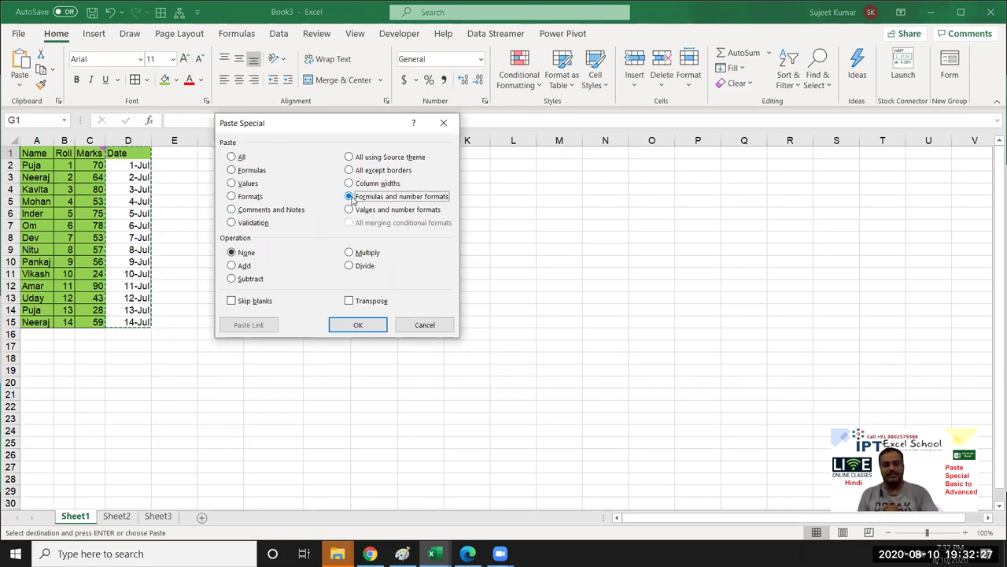
{"action": "left_click", "coordinate": [351, 210]}
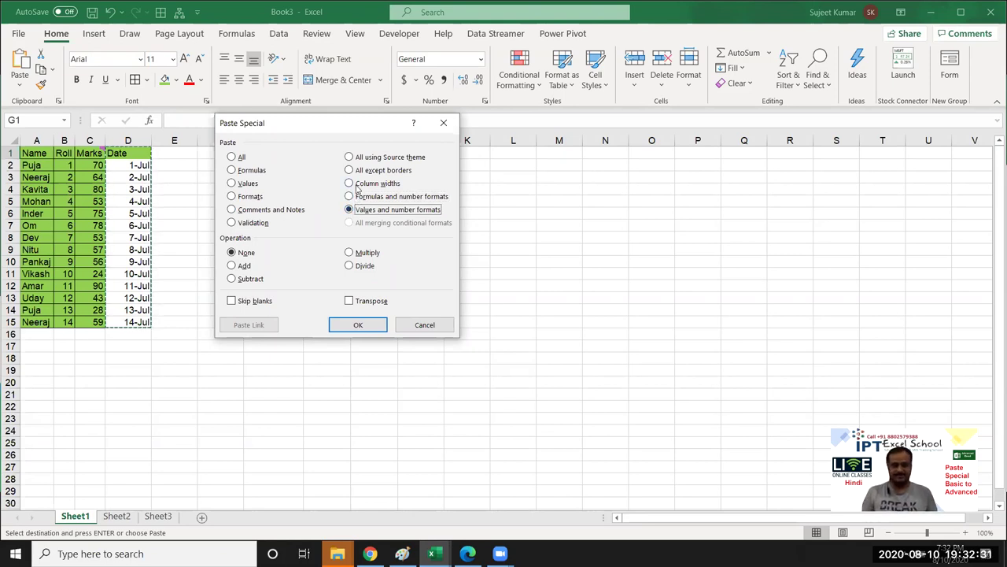
{"action": "left_click", "coordinate": [369, 328]}
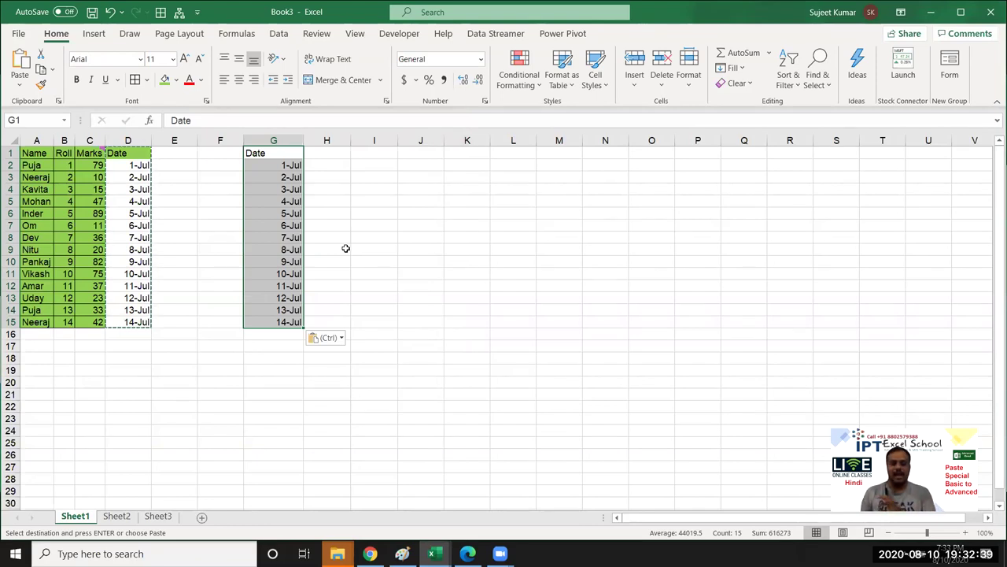
{"action": "right_click", "coordinate": [302, 240]}
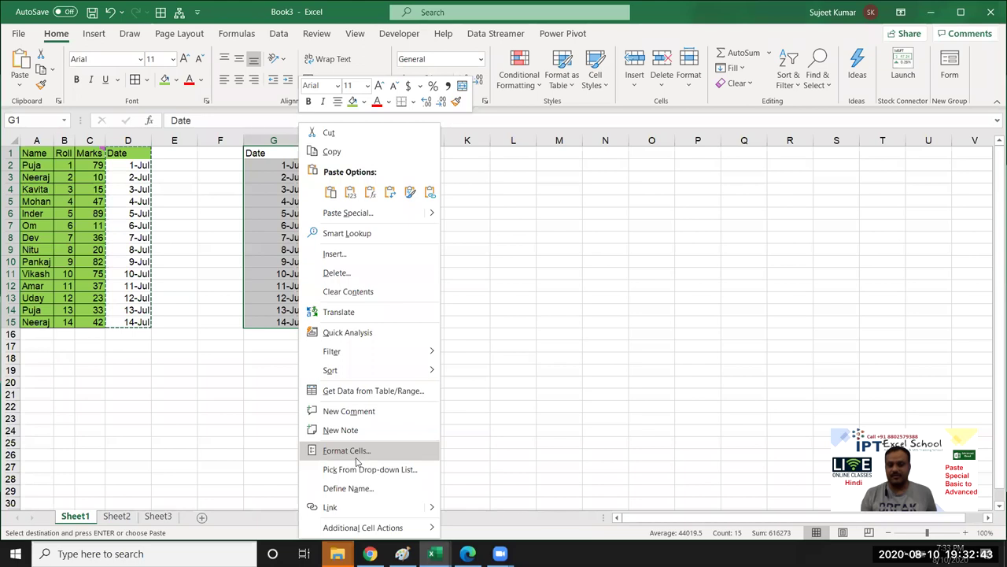
{"action": "key", "text": "Escape"}
{"action": "key", "text": "Escape"}
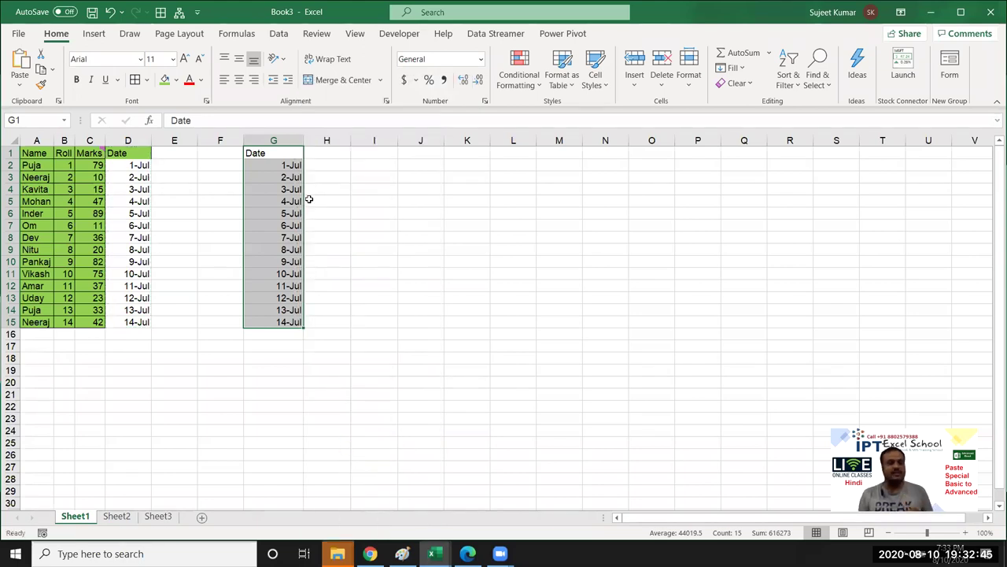
{"action": "key", "text": "ctrl+1"}
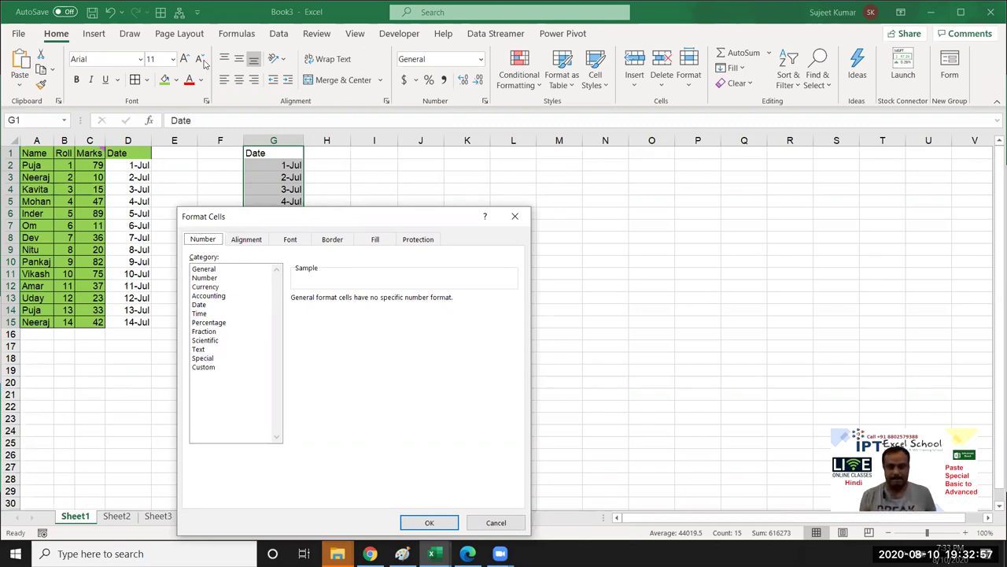
{"action": "left_click", "coordinate": [507, 216]}
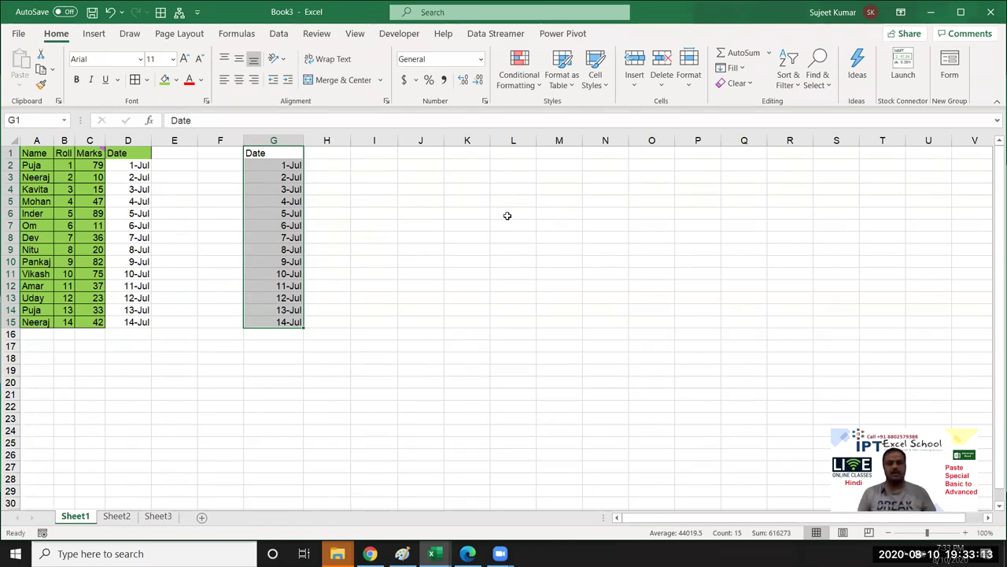
Clear the pasted dates from column G.
{"action": "left_click", "coordinate": [393, 188]}
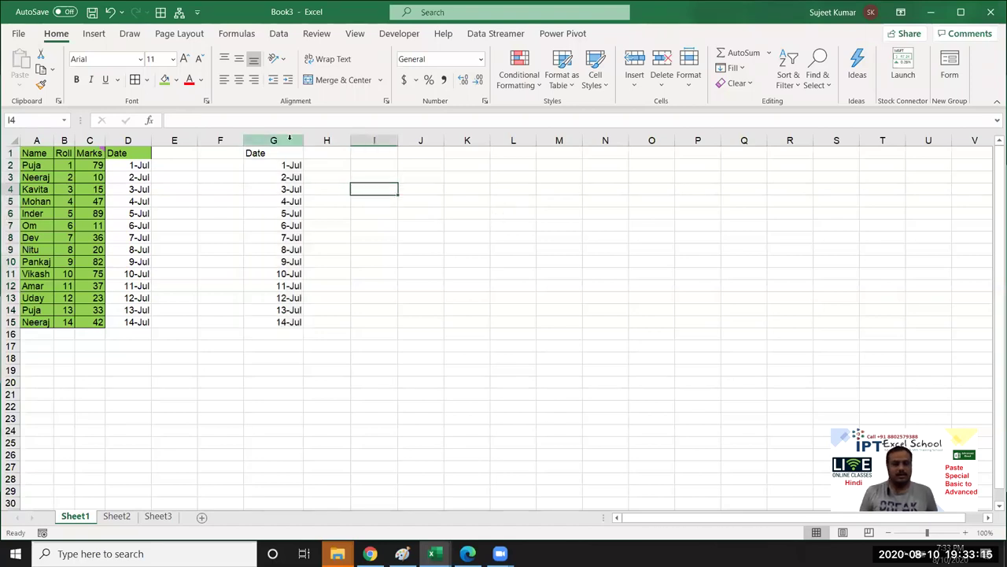
{"action": "left_click", "coordinate": [286, 139]}
{"action": "key", "text": "Delete"}
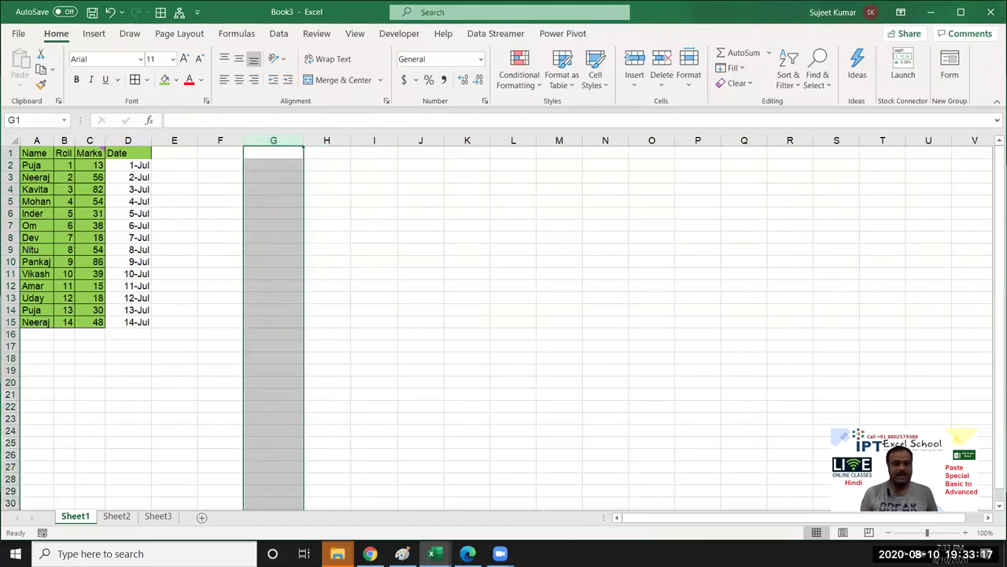
On Sheet2, enter 20 in C8 and 30 in D8.
{"action": "left_click", "coordinate": [118, 517]}
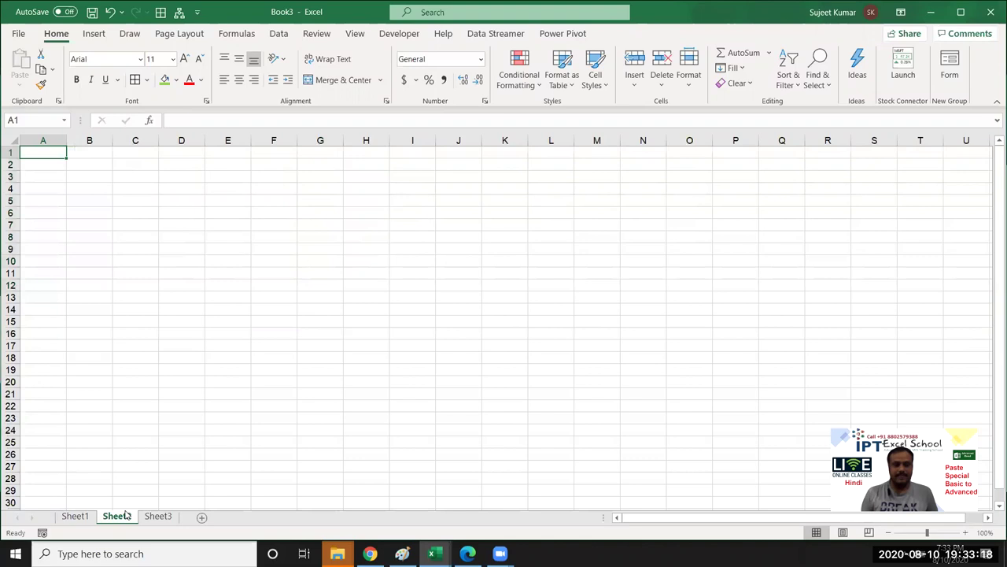
{"action": "left_click", "coordinate": [122, 233]}
{"action": "type", "text": "20"}
{"action": "key", "text": "Tab"}
{"action": "type", "text": "30"}
{"action": "key", "text": "Tab"}
Copy C8, paste it into D8, then undo to restore 30.
{"action": "key", "text": "Left"}
{"action": "key", "text": "Left"}
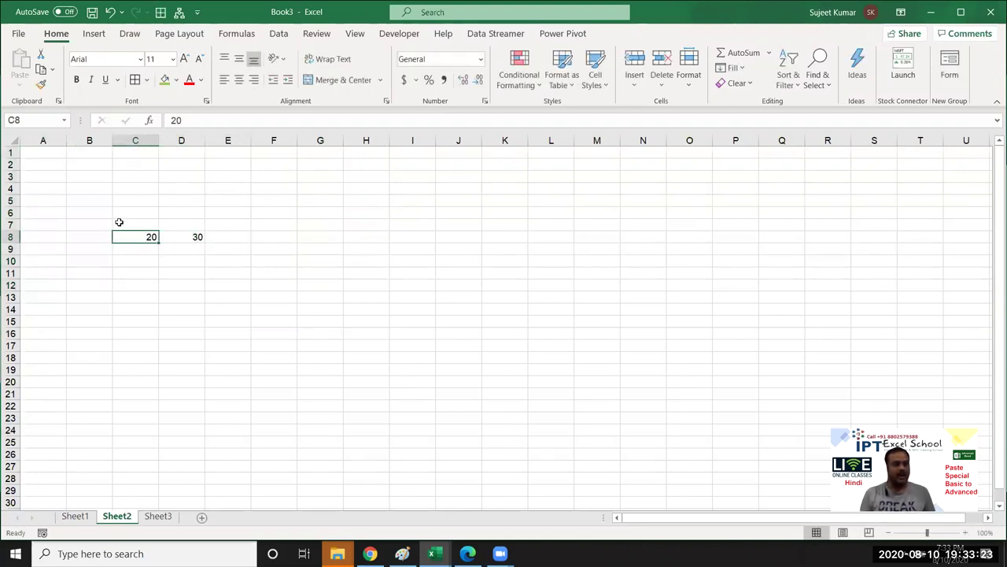
{"action": "key", "text": "ctrl+c"}
{"action": "key", "text": "Right"}
{"action": "key", "text": "ctrl+v"}
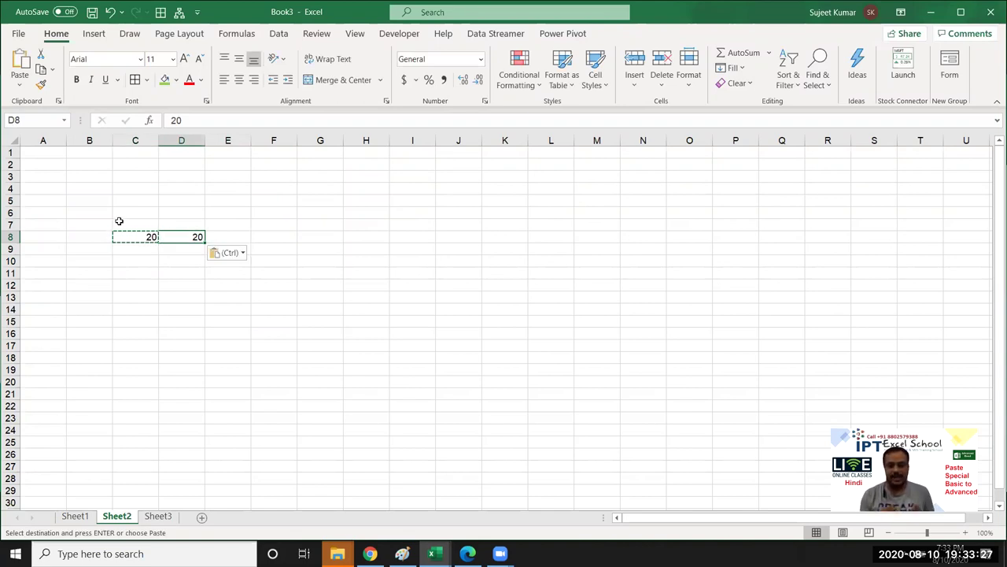
{"action": "key", "text": "ctrl+z"}
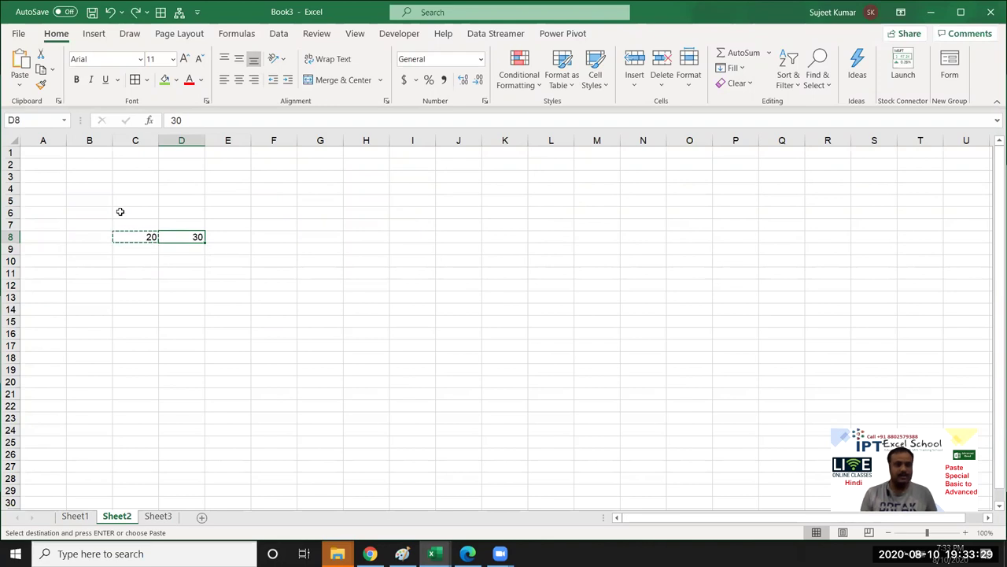
Paste Special C8's 20 onto D8 with the Add operation, making it 50.
{"action": "right_click", "coordinate": [182, 237]}
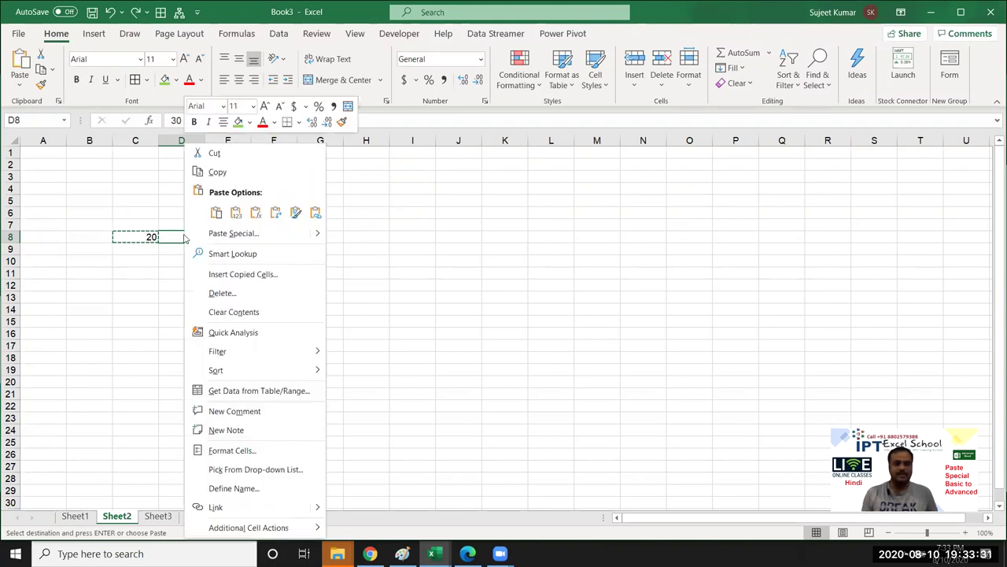
{"action": "left_click", "coordinate": [224, 233]}
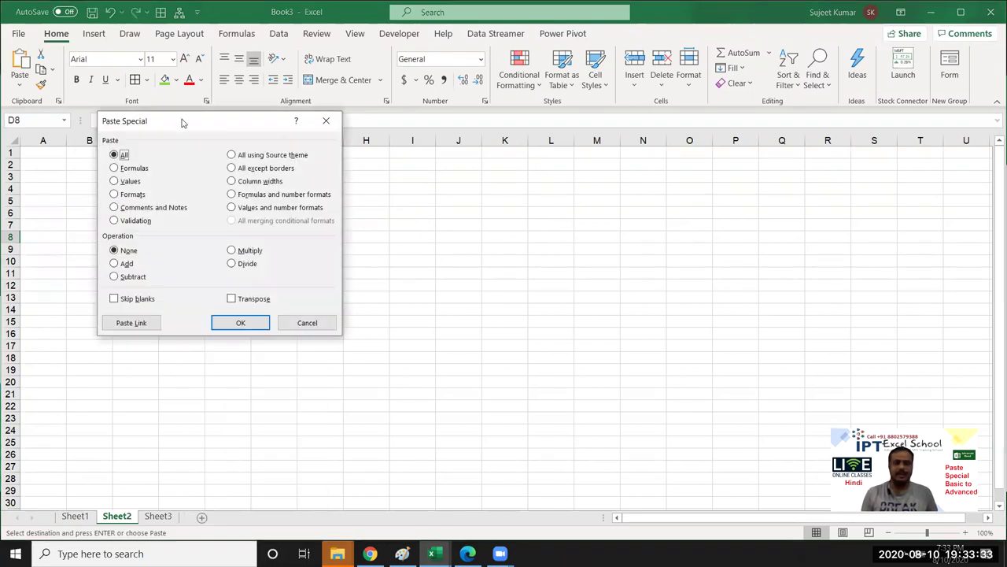
{"action": "left_click_drag", "start_coordinate": [189, 120], "coordinate": [414, 94]}
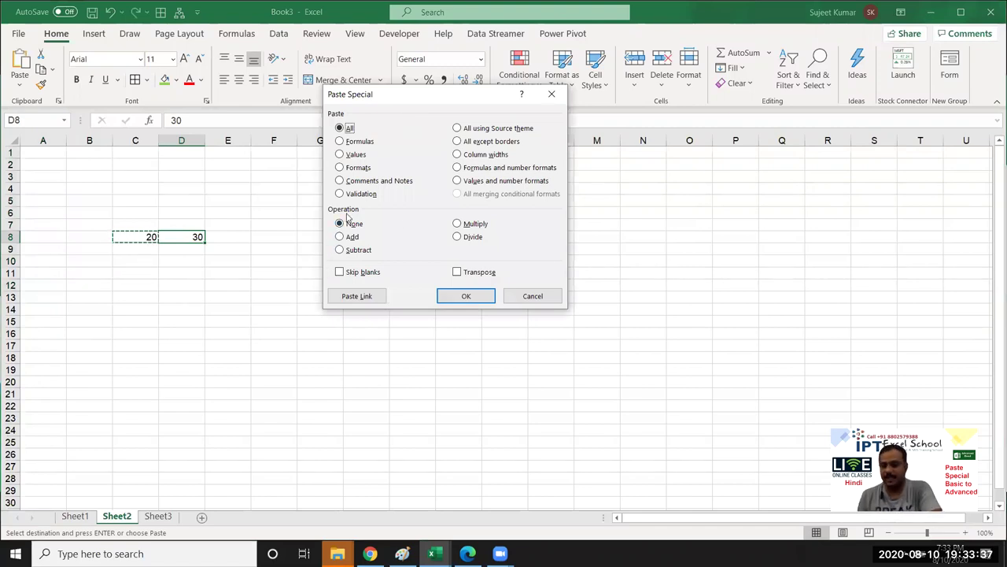
{"action": "left_click", "coordinate": [343, 238]}
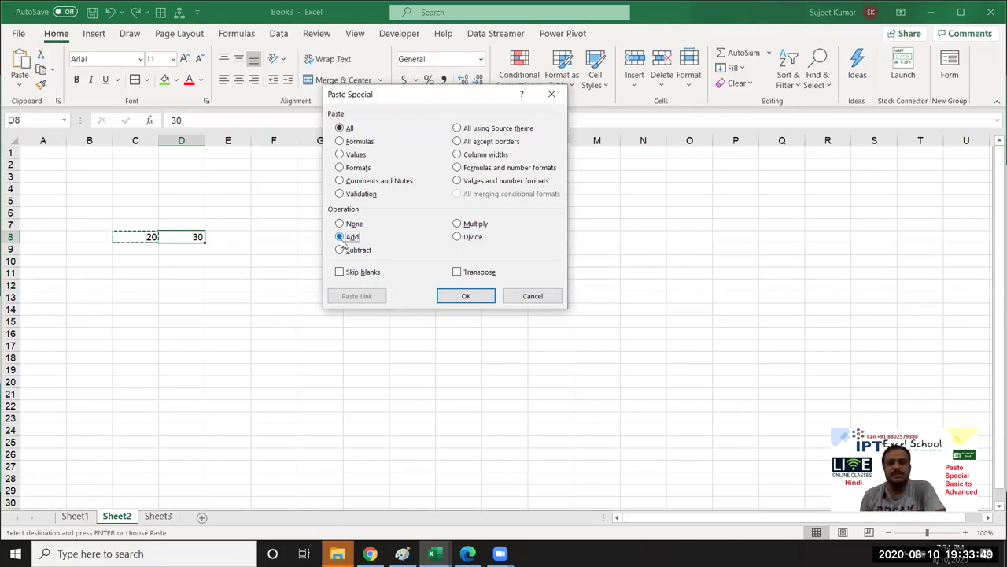
{"action": "left_click", "coordinate": [454, 299]}
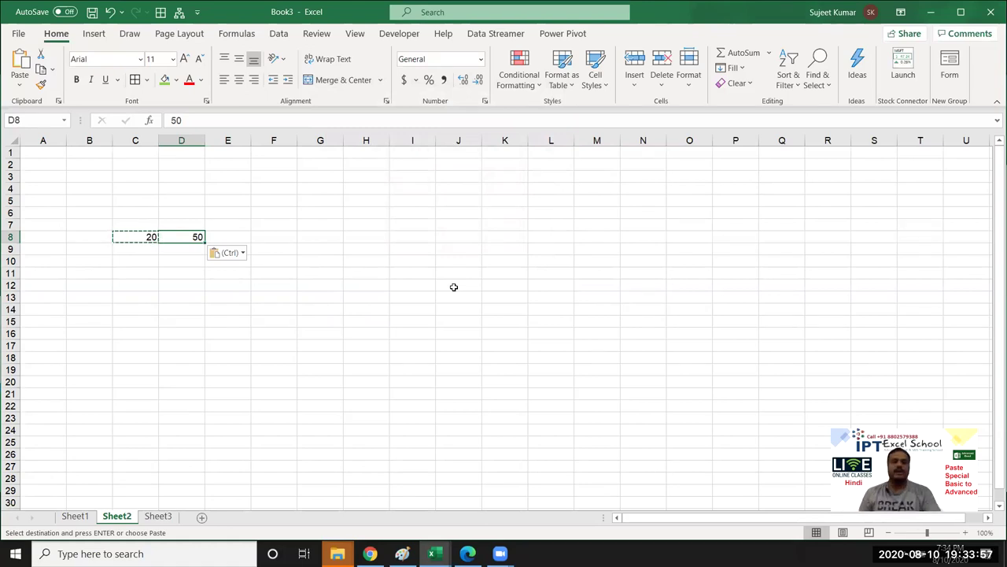
Enter 30 in F4 and 40 in G4.
{"action": "left_click", "coordinate": [266, 193]}
{"action": "type", "text": "30"}
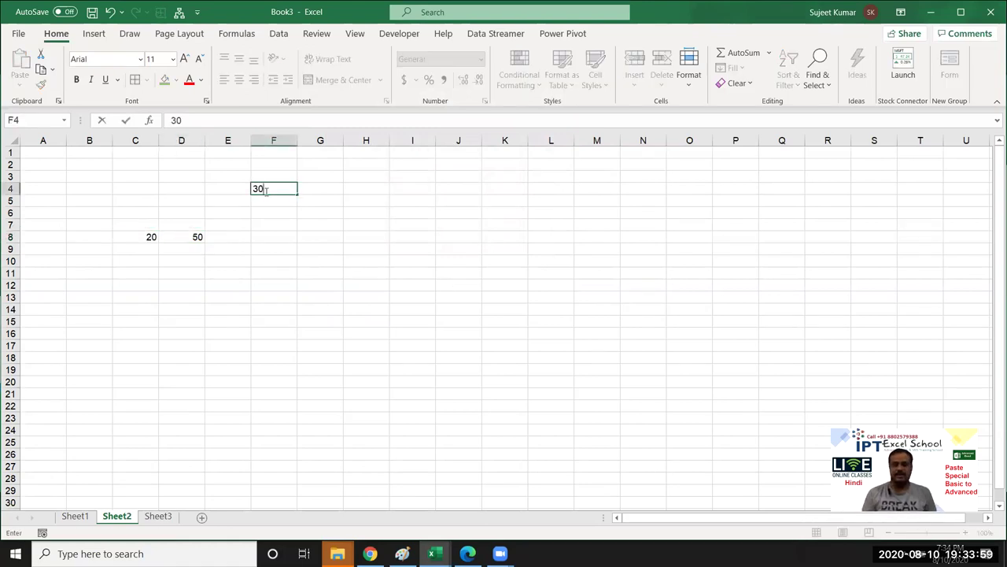
{"action": "key", "text": "Tab"}
{"action": "type", "text": "40"}
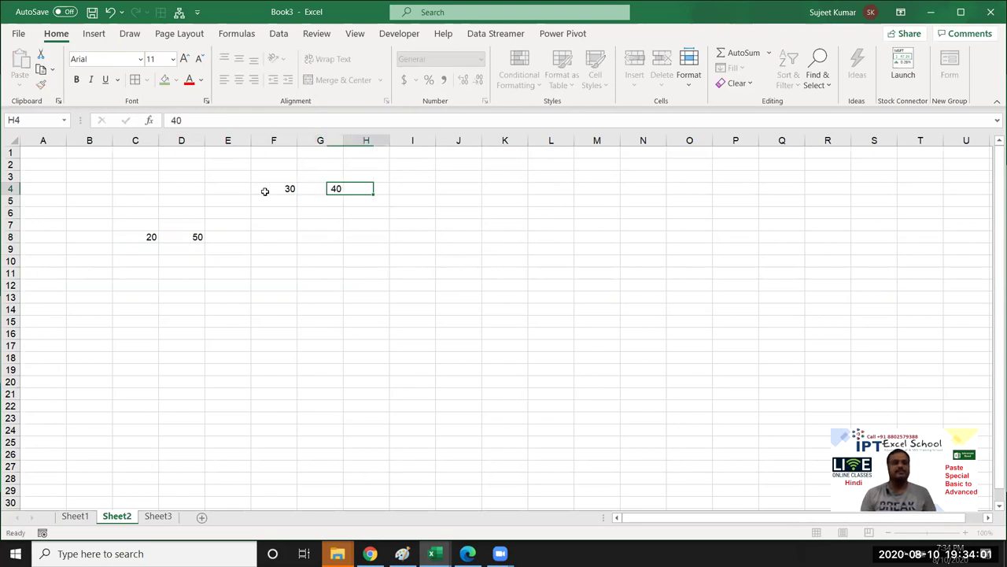
Copy F4 and Paste Special it onto G4 with Multiply, giving 1200.
{"action": "left_click", "coordinate": [265, 192]}
{"action": "key", "text": "ctrl+c"}
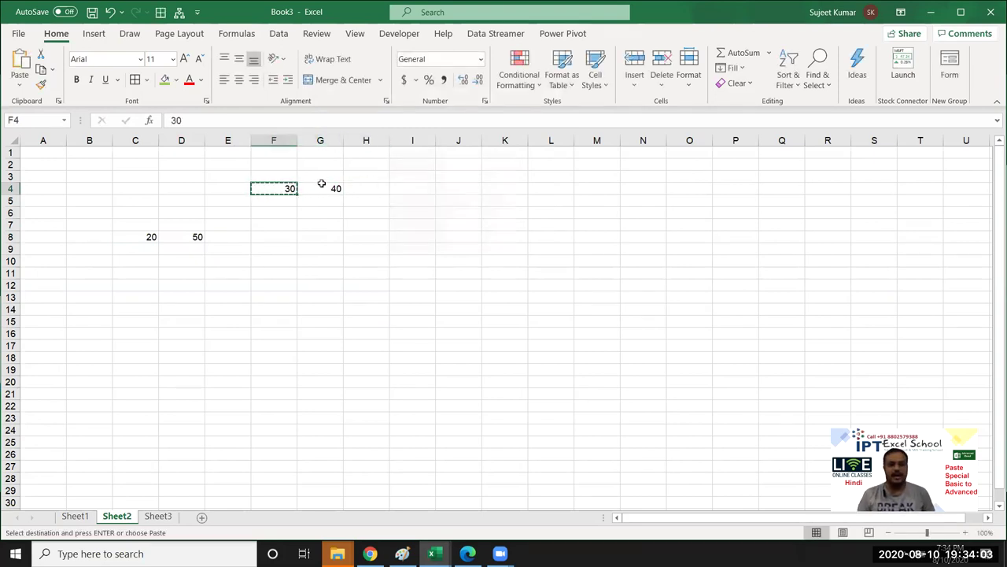
{"action": "left_click", "coordinate": [325, 189]}
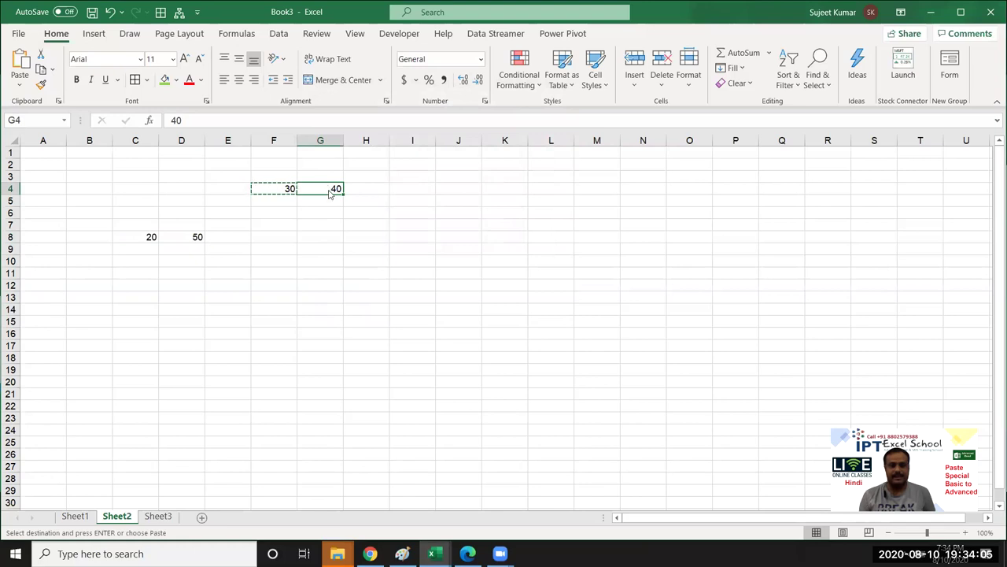
{"action": "right_click", "coordinate": [328, 191]}
{"action": "left_click", "coordinate": [362, 234]}
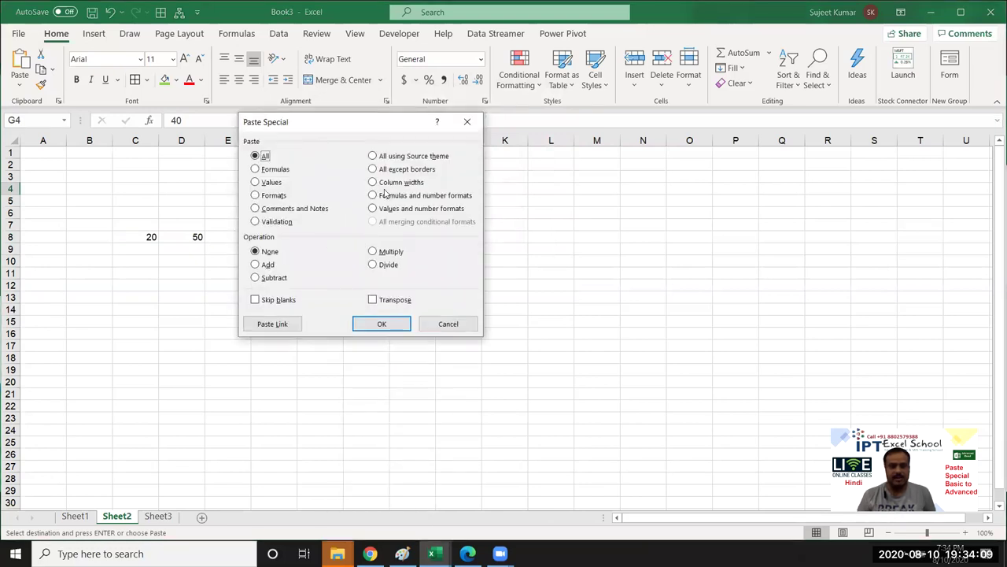
{"action": "left_click", "coordinate": [381, 253]}
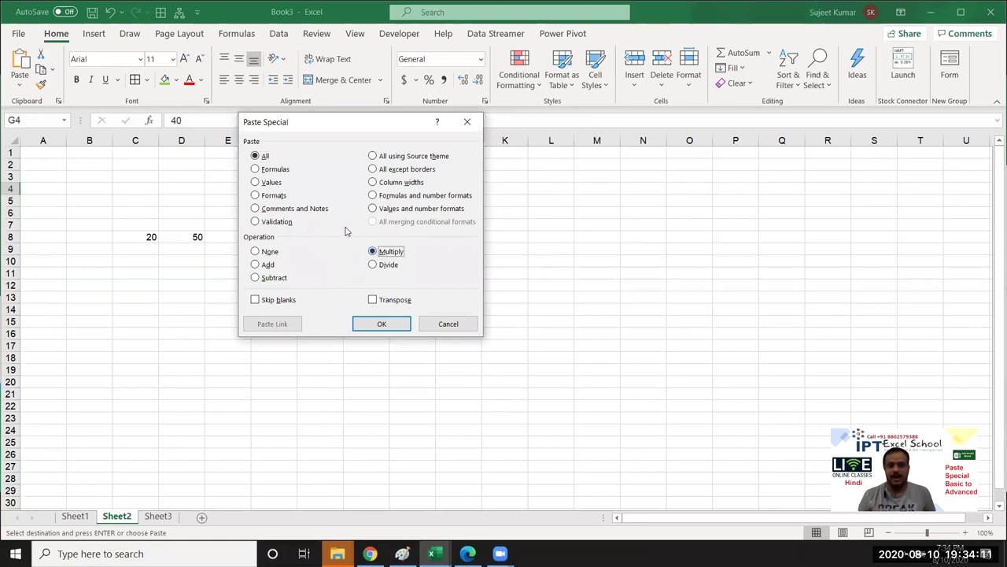
{"action": "left_click_drag", "start_coordinate": [367, 123], "coordinate": [573, 110]}
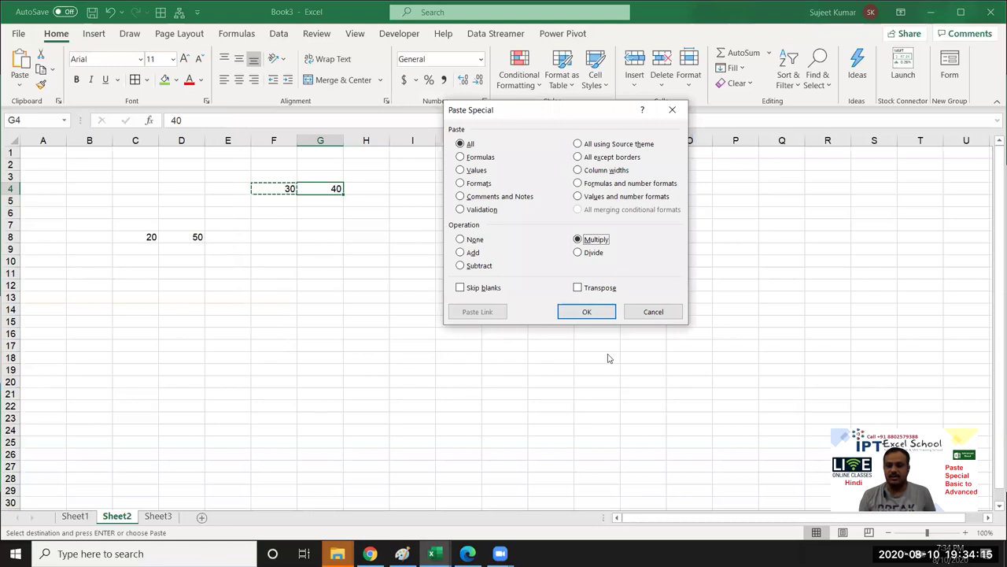
{"action": "left_click", "coordinate": [602, 314]}
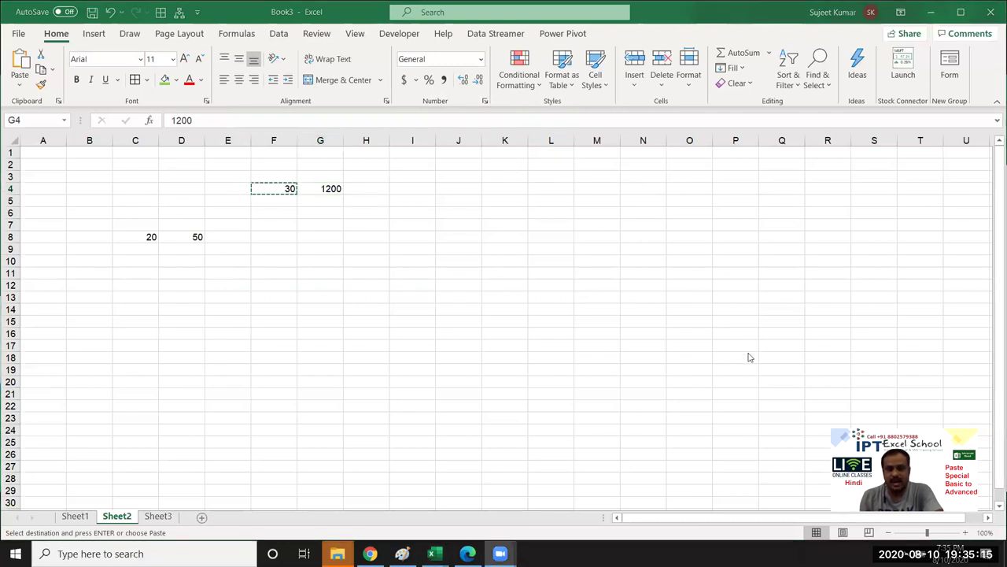
{"action": "scroll", "coordinate": [749, 356], "scroll_direction": "down", "scroll_amount": 4}
{"action": "scroll", "coordinate": [749, 355], "scroll_direction": "up", "scroll_amount": 4}
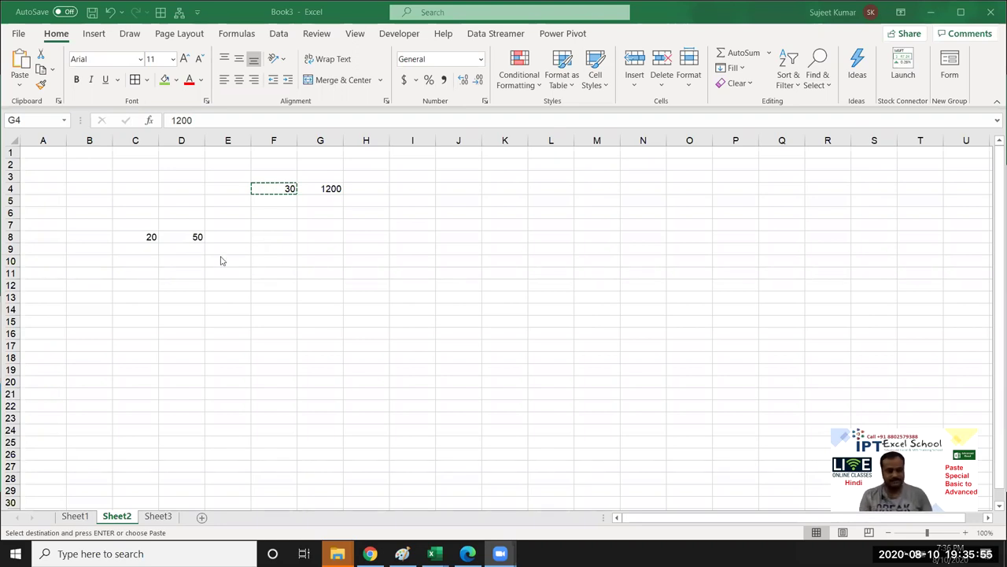
Minimise Excel with Win+D and box-highlight the wallpaper's contact banner.
{"action": "key", "text": "super+d"}
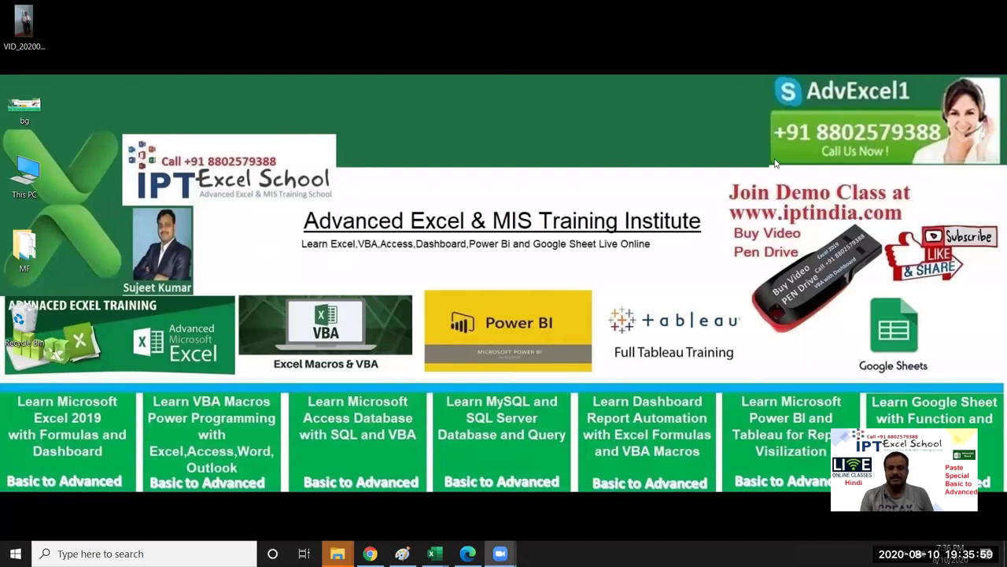
{"action": "left_click_drag", "start_coordinate": [768, 115], "coordinate": [955, 148]}
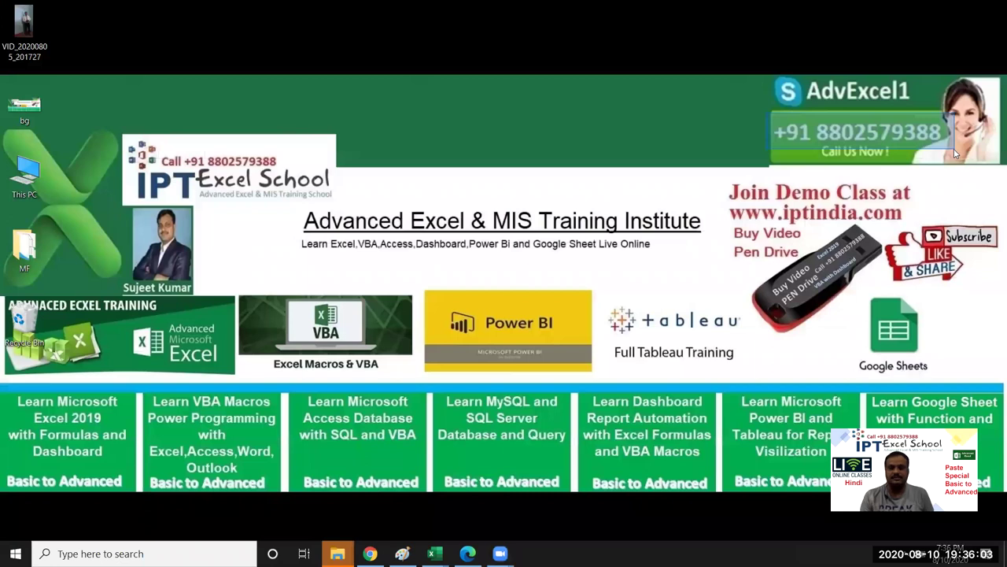
{"action": "left_click_drag", "start_coordinate": [954, 147], "coordinate": [955, 148]}
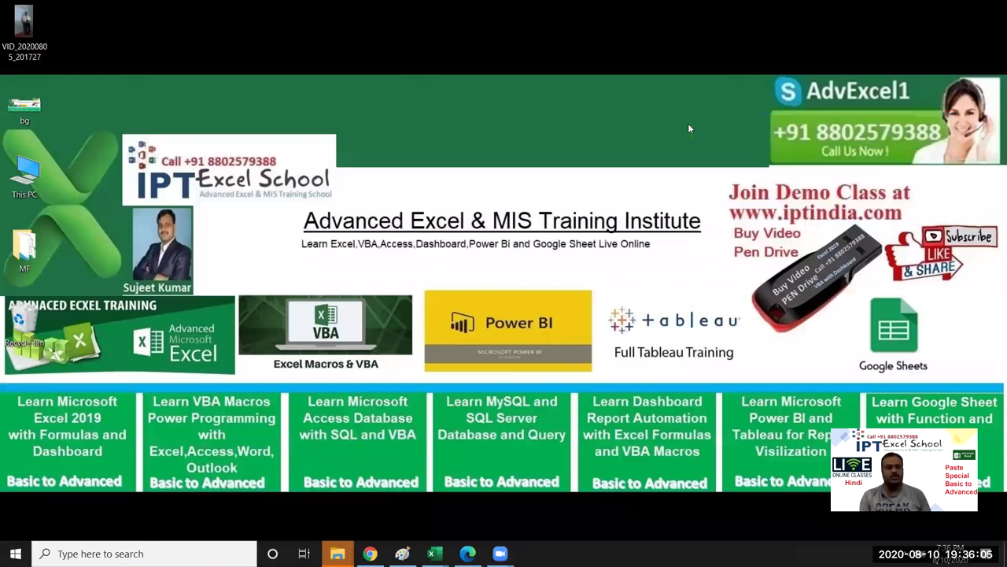